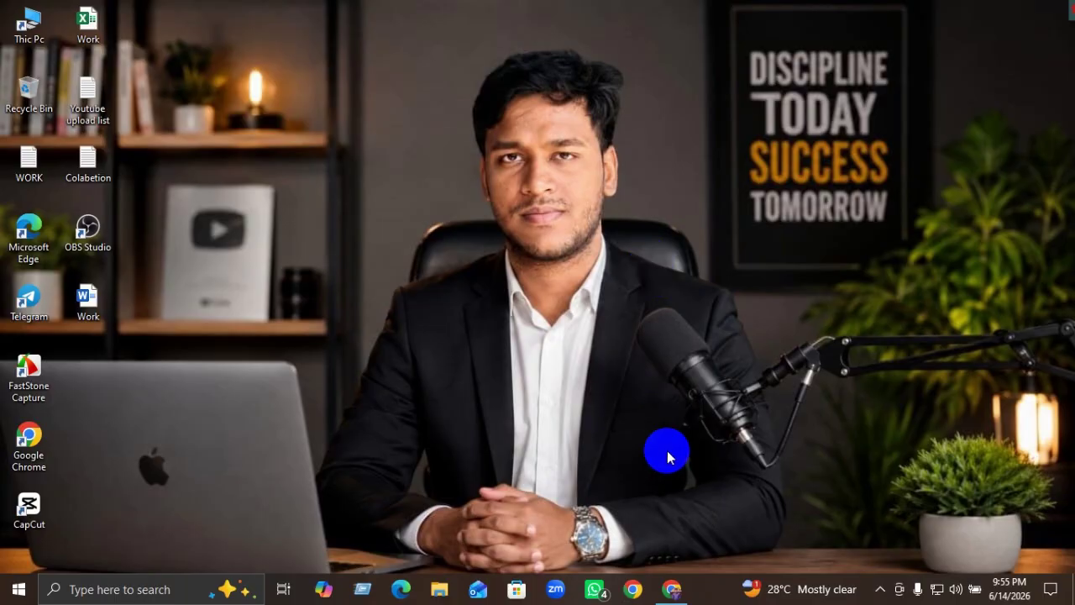
# Switch to Google Chrome and search the web for "ads manager"
pyautogui.click(672, 592)
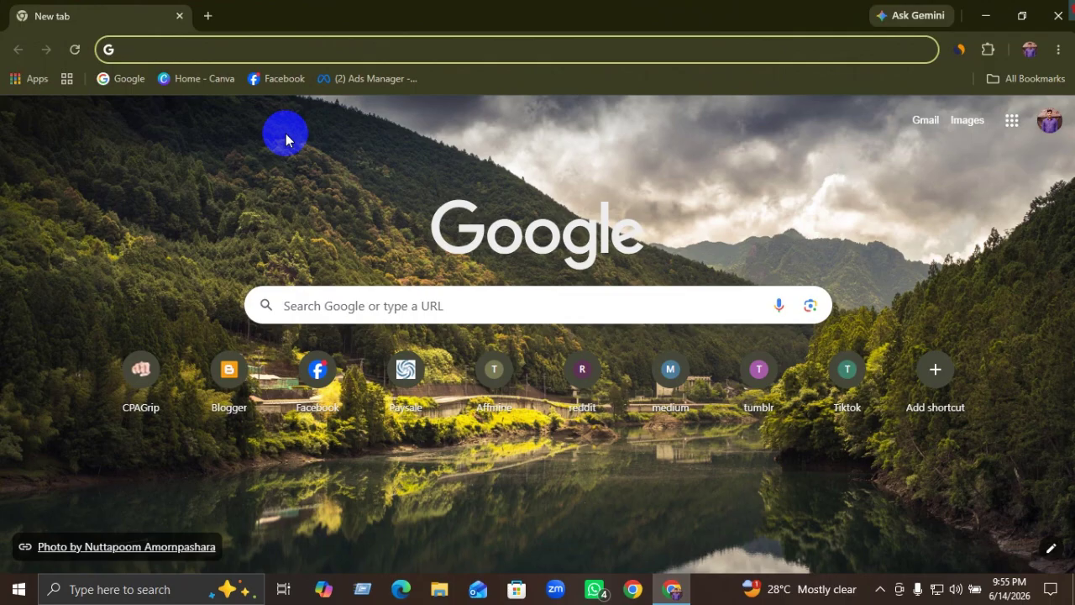
pyautogui.click(194, 49)
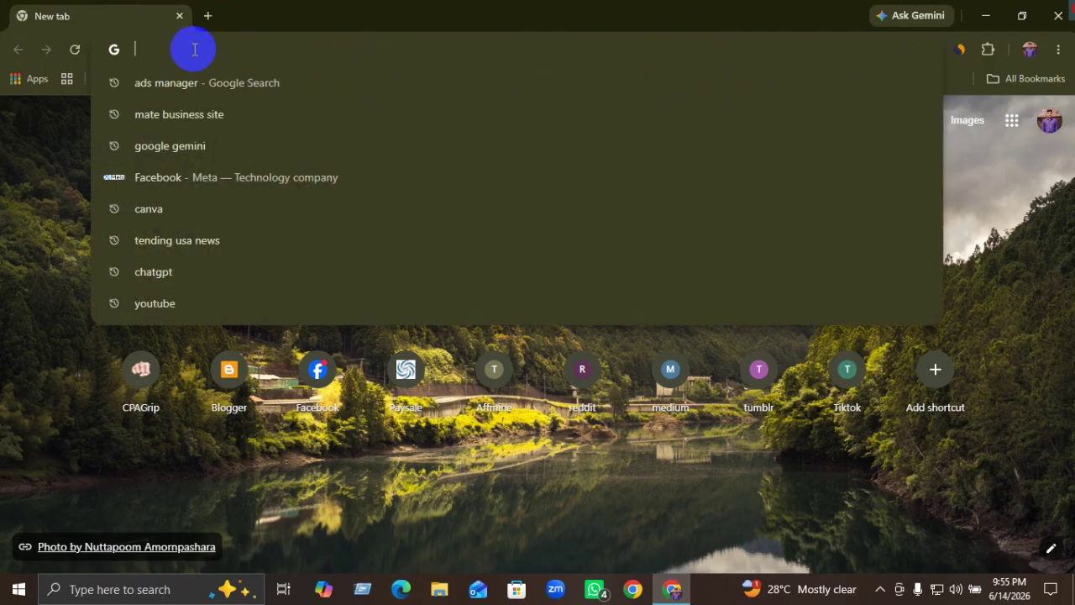
pyautogui.write('ads')
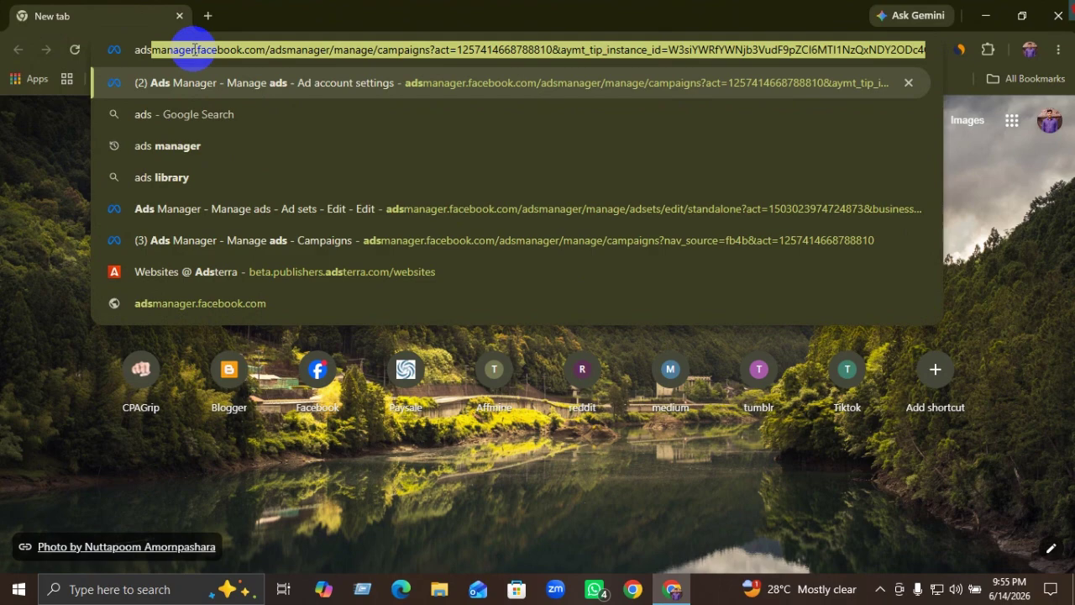
pyautogui.write(' a')
pyautogui.press('BackSpace')
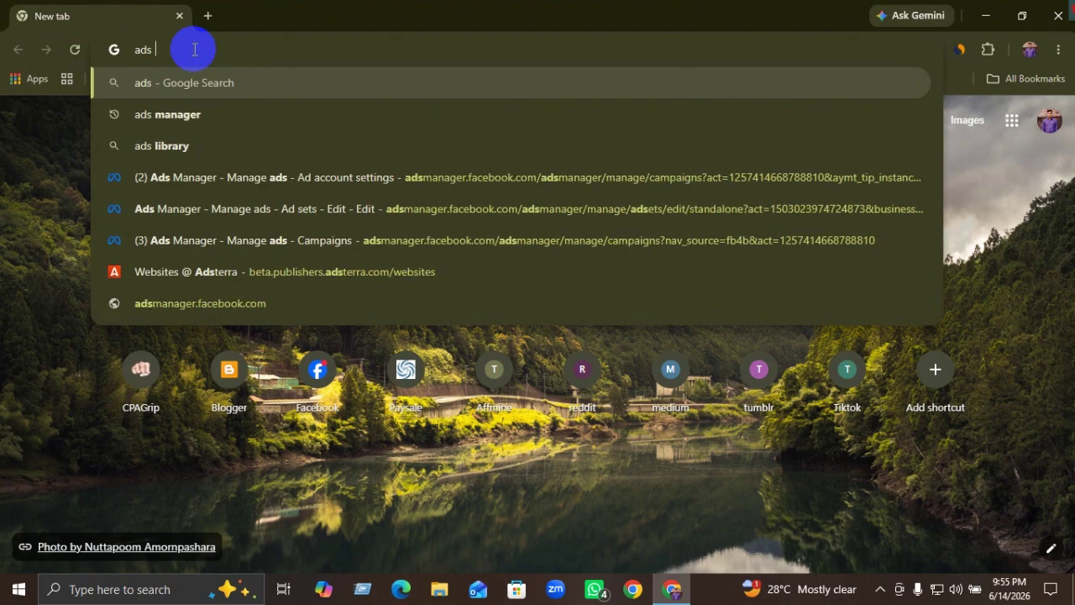
pyautogui.write('ma')
pyautogui.press('Return')
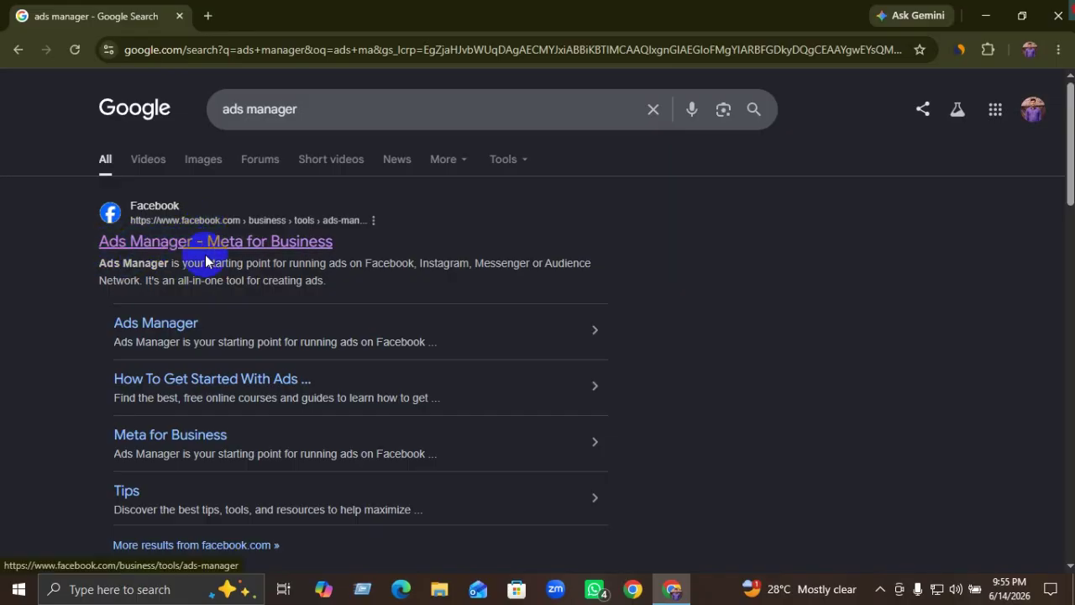
# Open Meta's Ads Manager page from the search results and launch Ads Manager from there
pyautogui.click(178, 245)
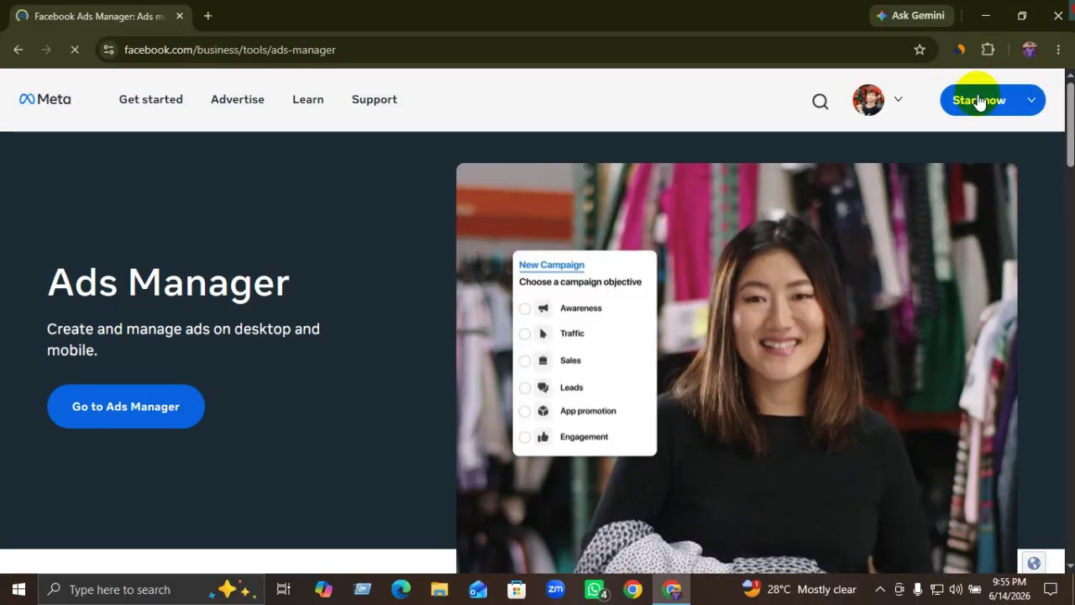
pyautogui.moveTo(977, 99)
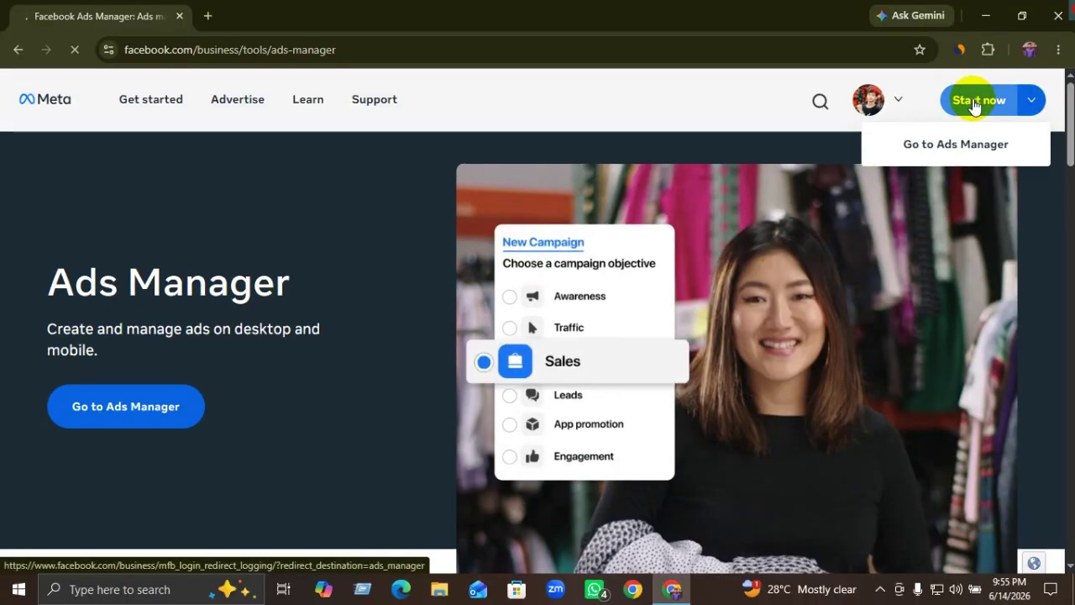
pyautogui.click(974, 101)
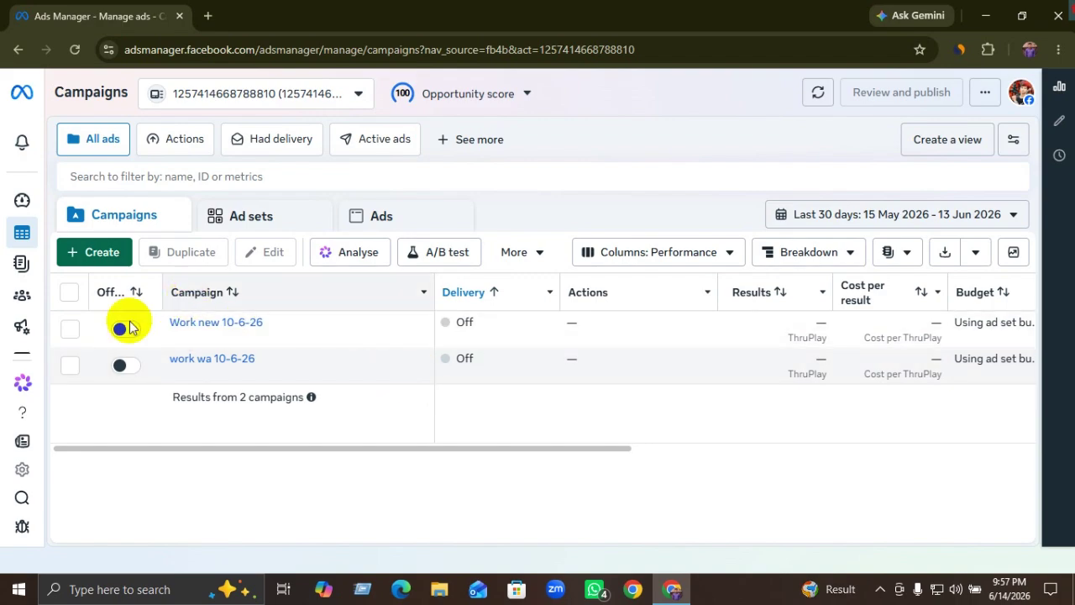
# Start creating a new campaign with the Auction buying type and choose the Engagement objective
pyautogui.click(97, 254)
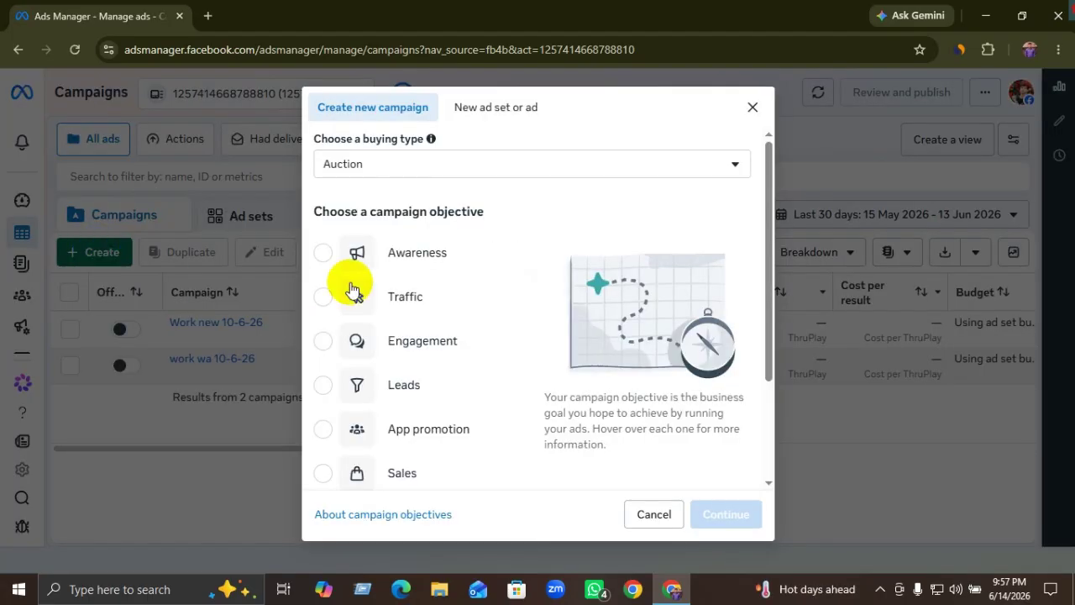
pyautogui.scroll(-3, 412, 392)
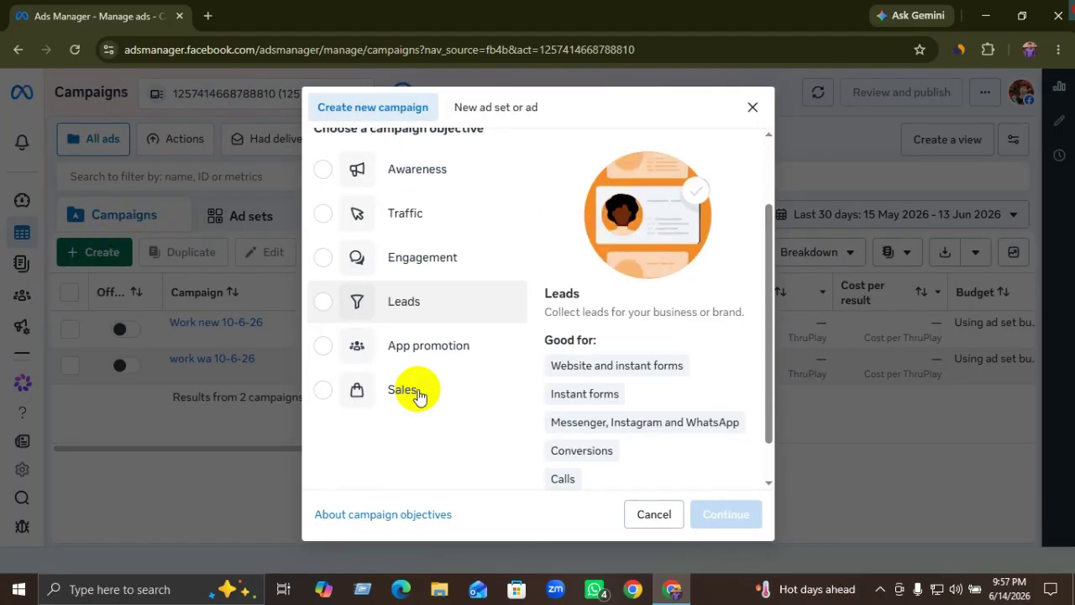
pyautogui.scroll(3, 420, 384)
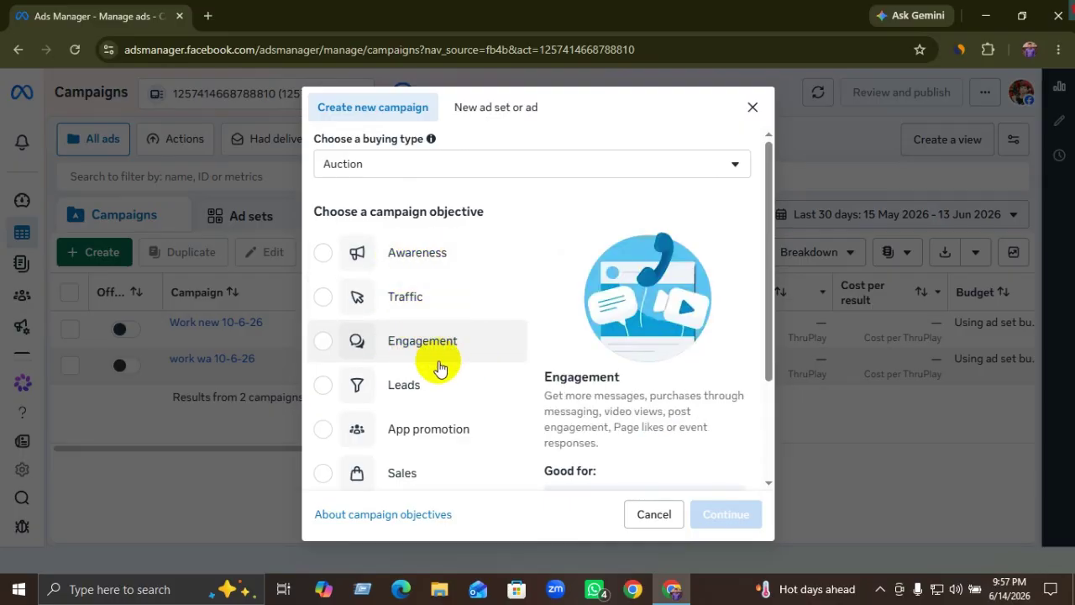
pyautogui.scroll(-2, 412, 435)
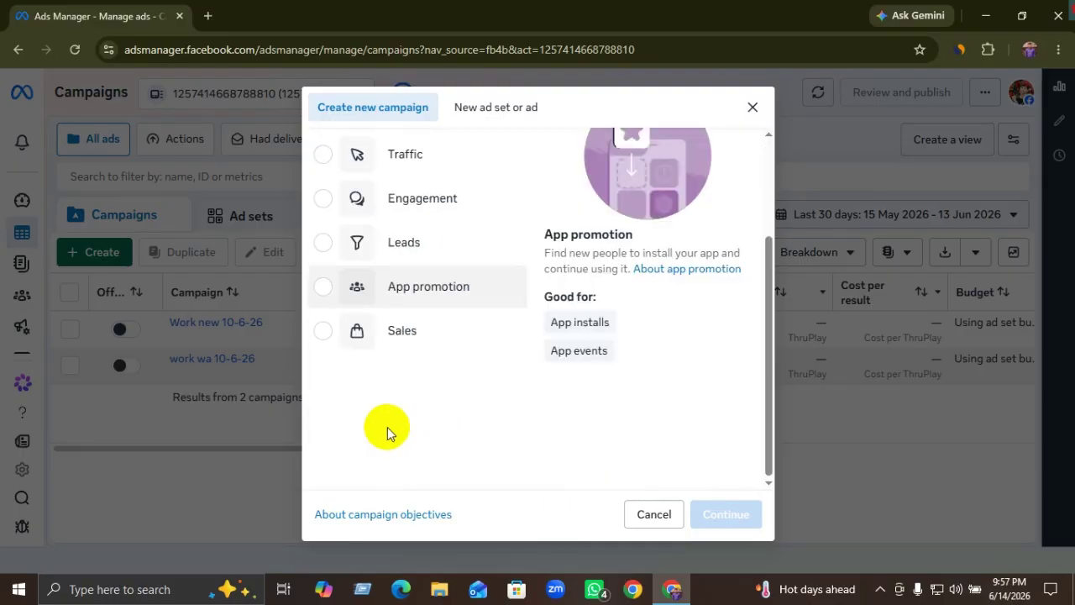
pyautogui.scroll(2, 426, 351)
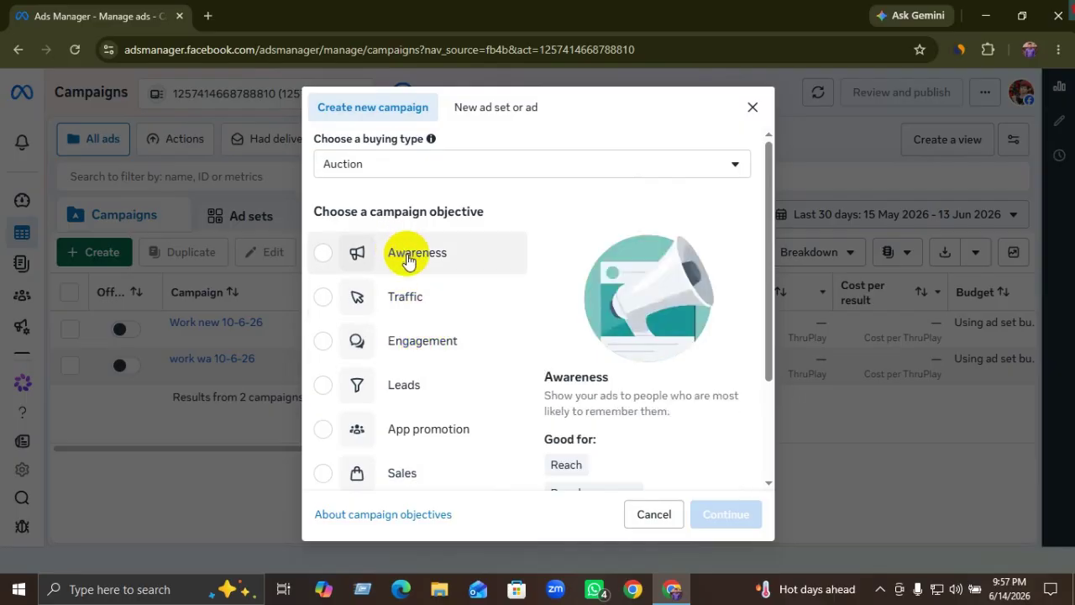
pyautogui.click(401, 349)
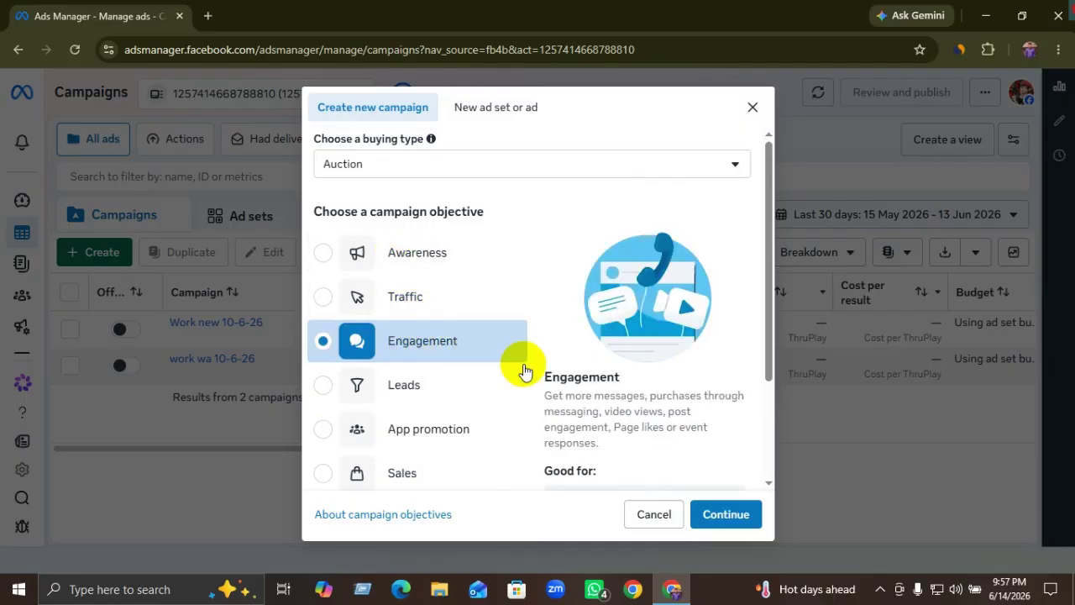
# Check what the Engagement objective is good for and continue with the Manual engagement campaign setup
pyautogui.scroll(-2, 516, 365)
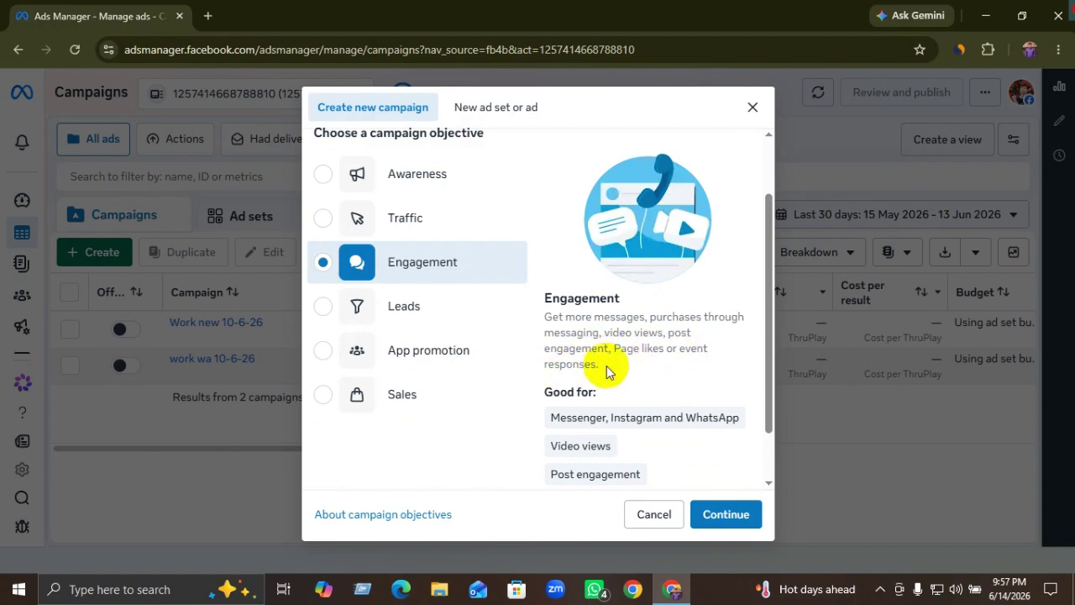
pyautogui.moveTo(588, 418)
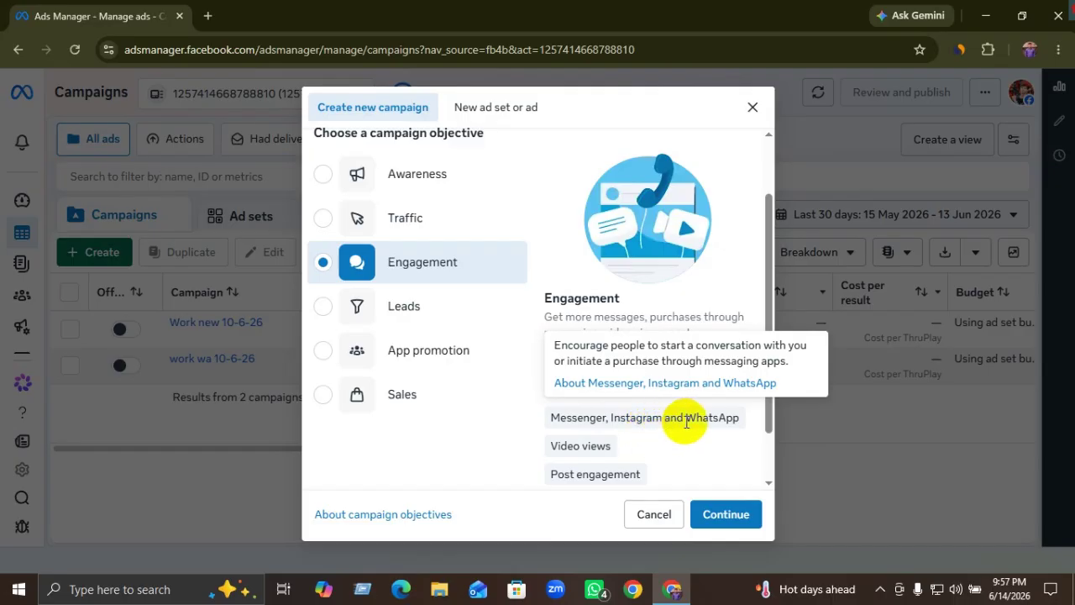
pyautogui.moveTo(625, 443)
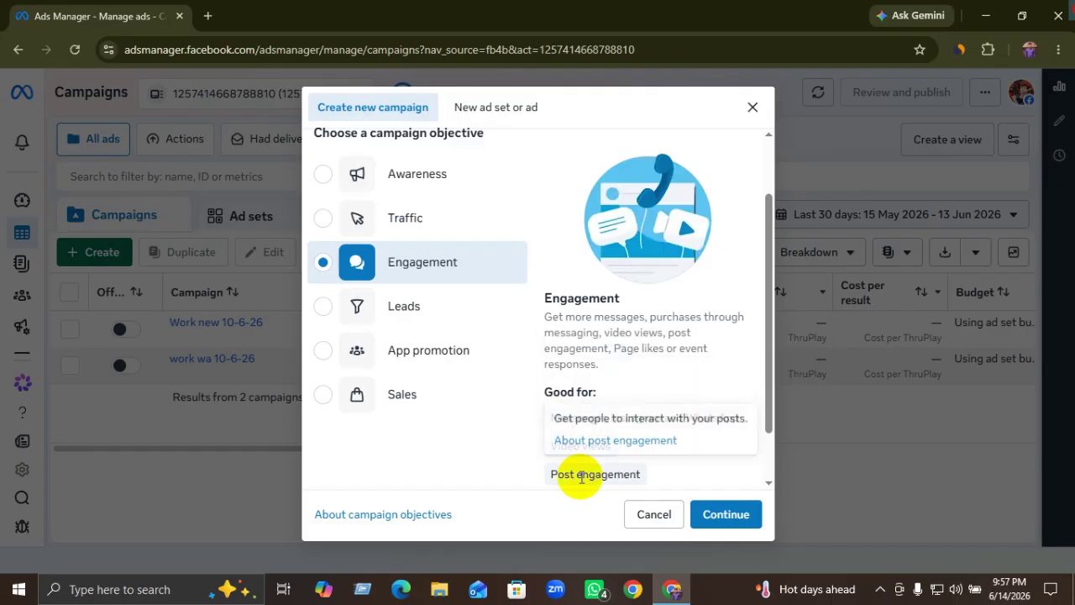
pyautogui.scroll(-1, 643, 413)
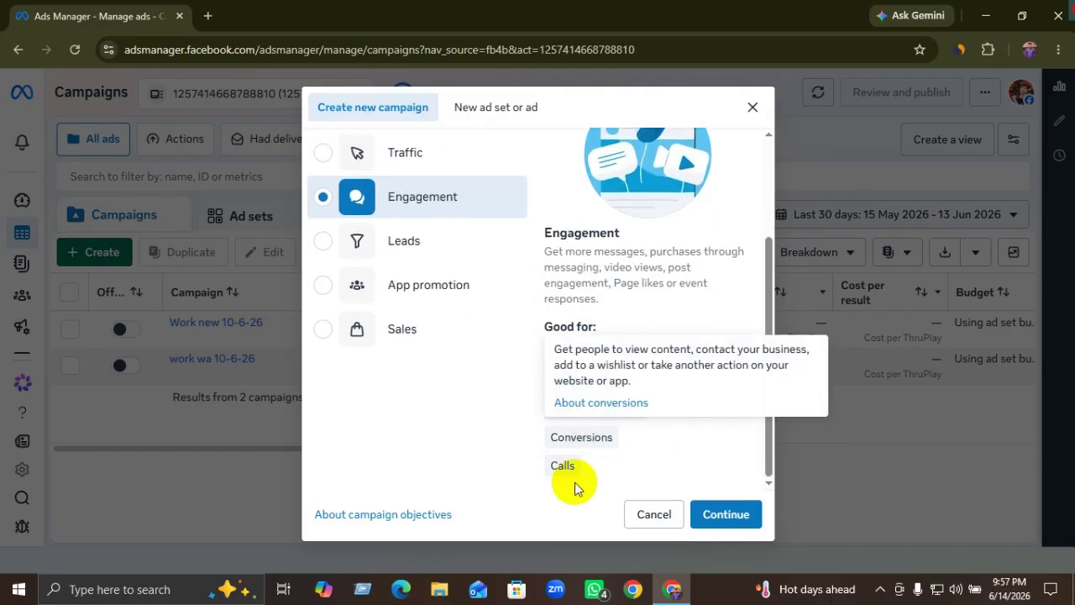
pyautogui.moveTo(555, 290)
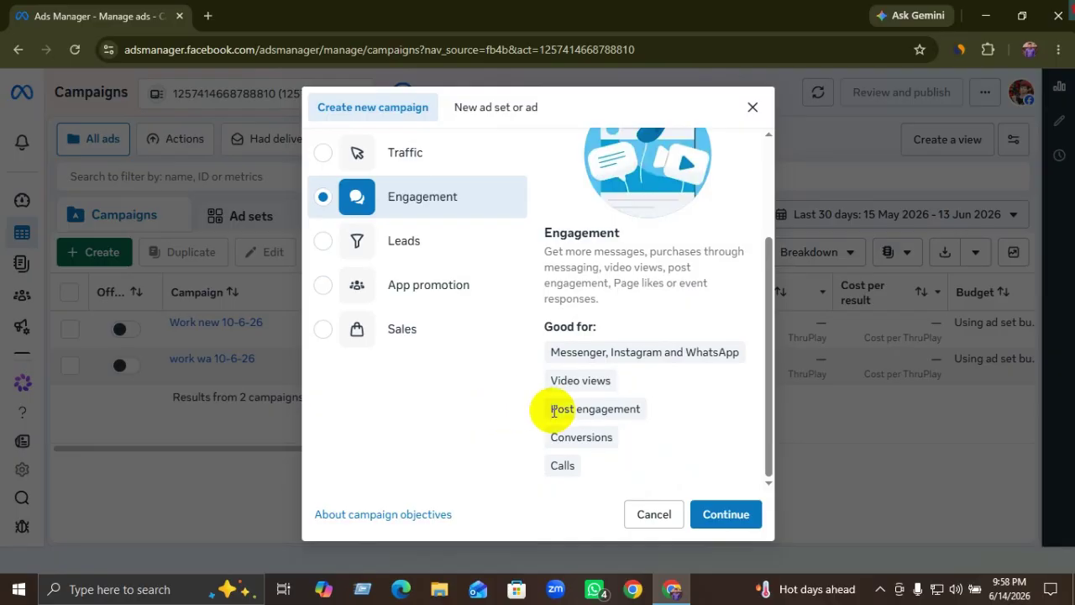
pyautogui.moveTo(554, 411)
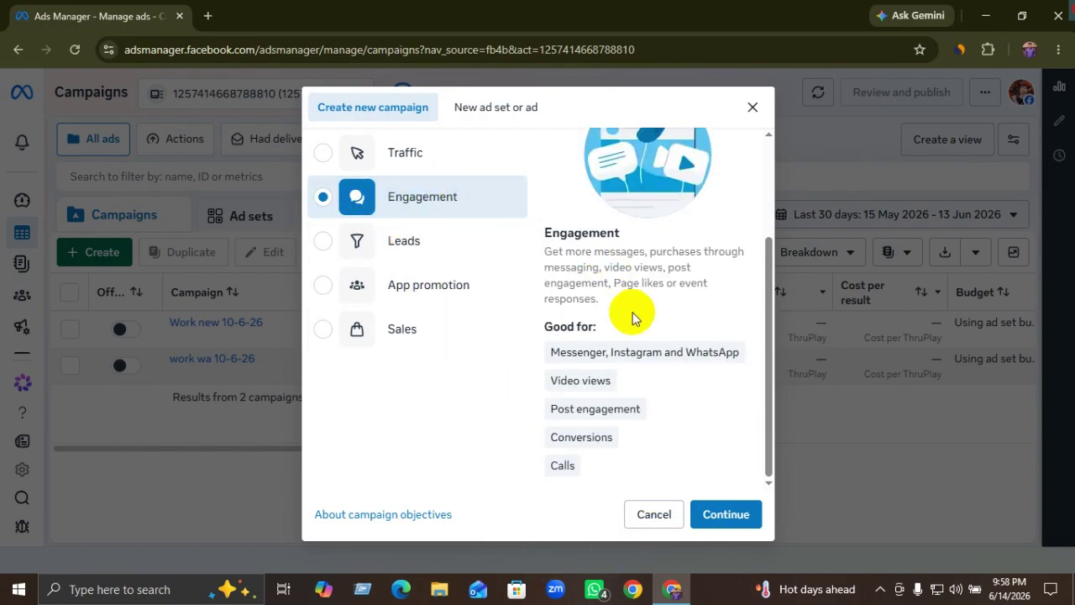
pyautogui.click(743, 519)
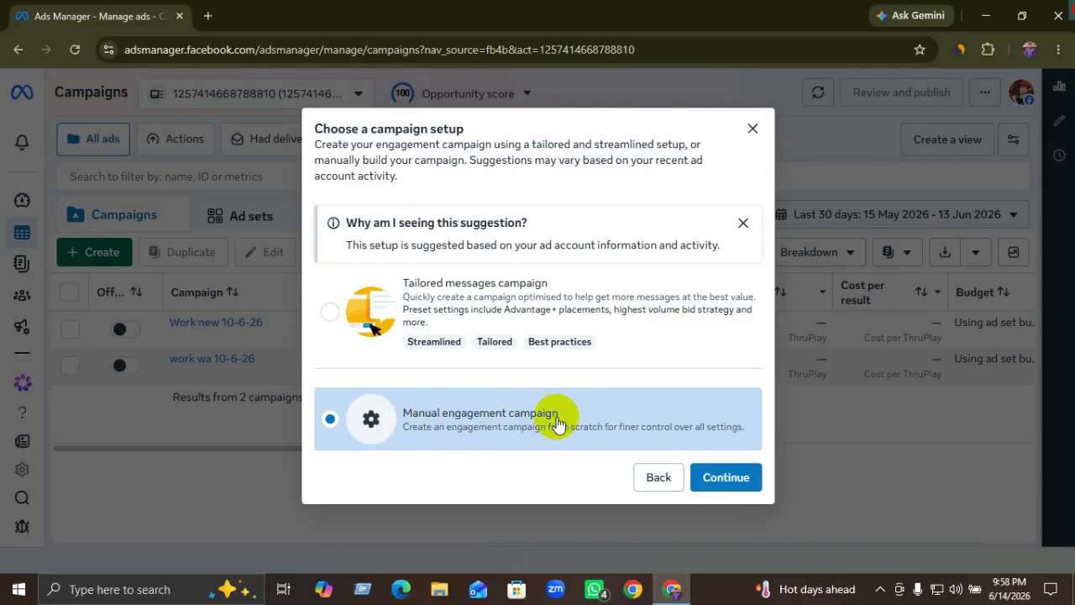
pyautogui.click(725, 476)
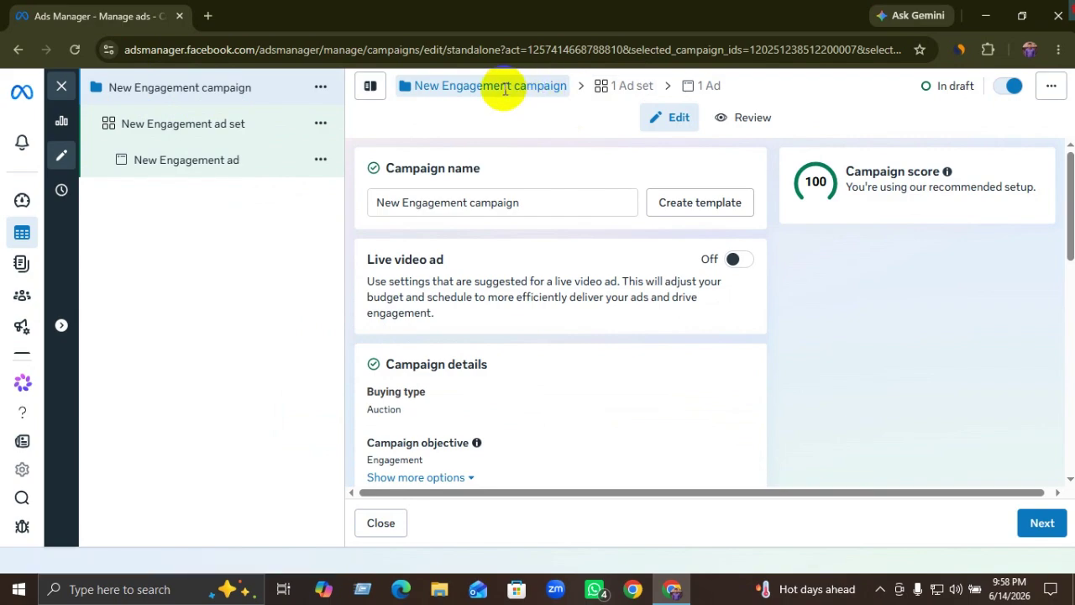
# Clear the default name from the new engagement campaign's name field
pyautogui.moveTo(529, 202); pyautogui.dragTo(381, 204)
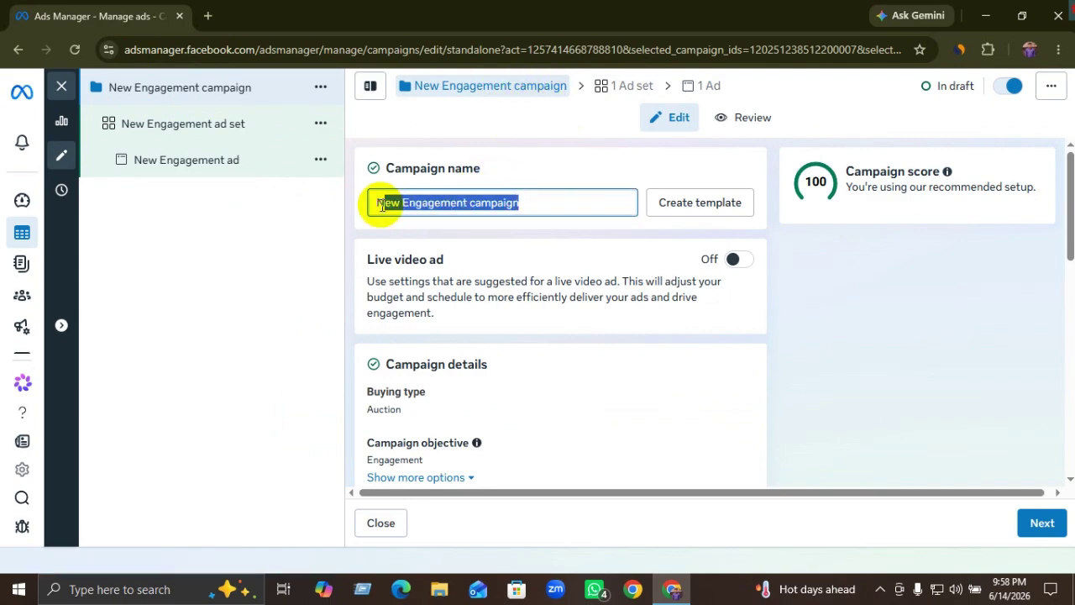
pyautogui.moveTo(520, 202); pyautogui.dragTo(377, 202)
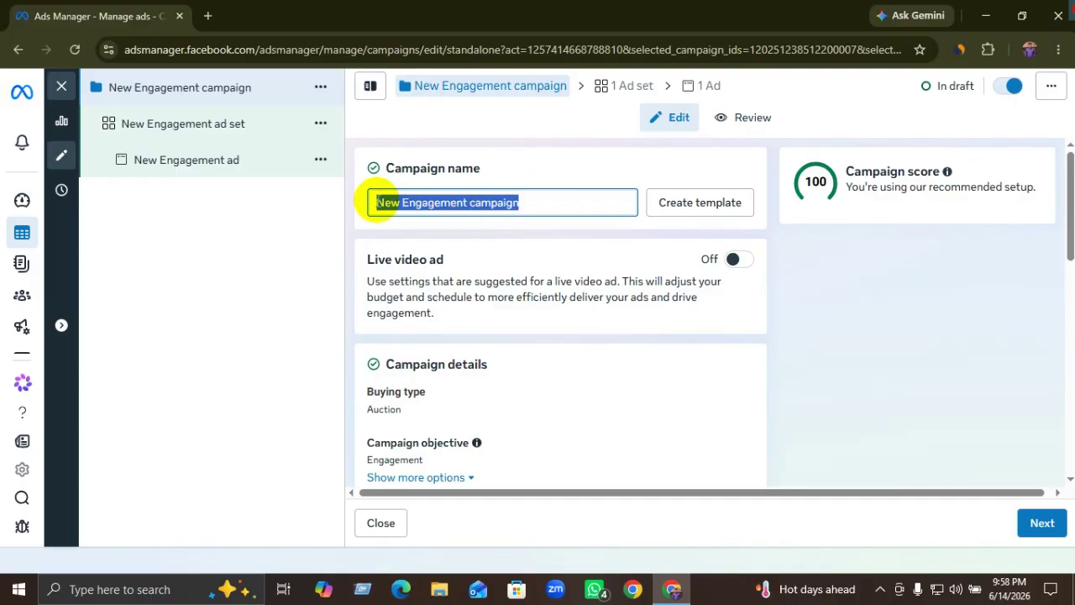
pyautogui.press('BackSpace')
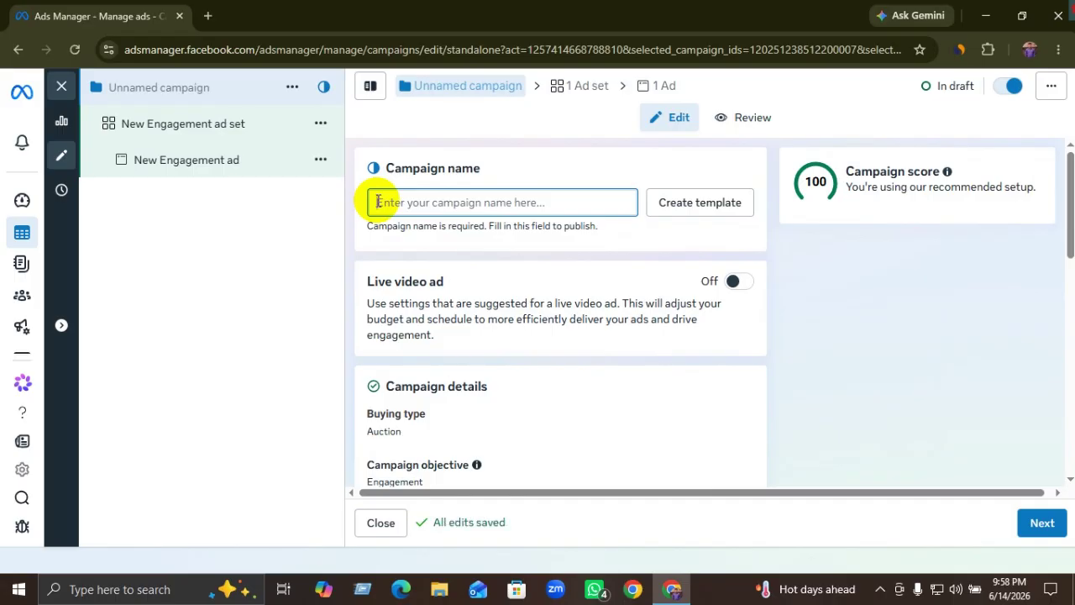
pyautogui.write('E')
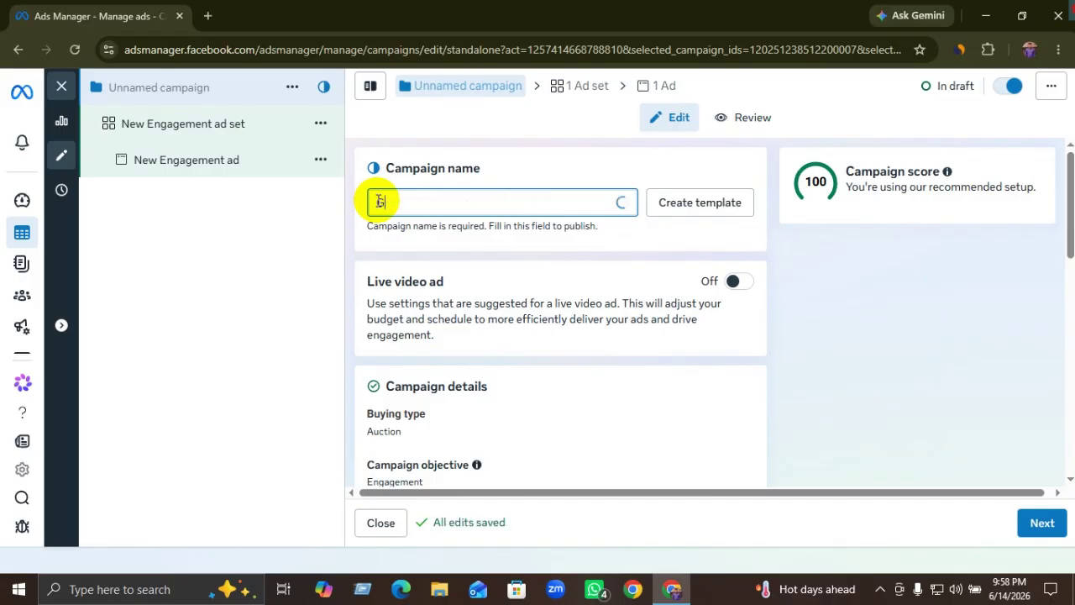
pyautogui.write('or')
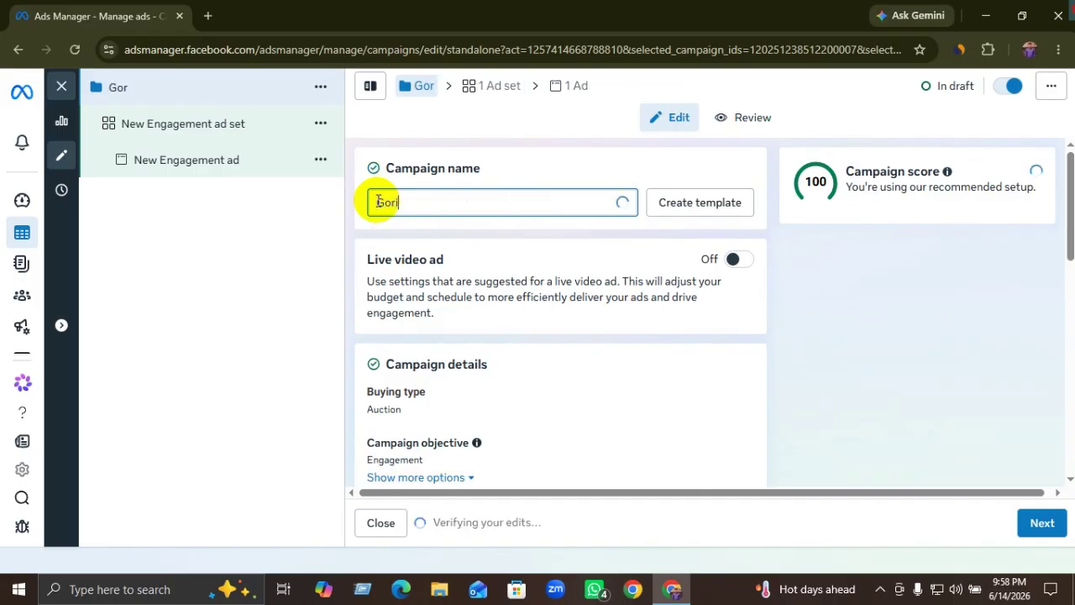
pyautogui.write('i')
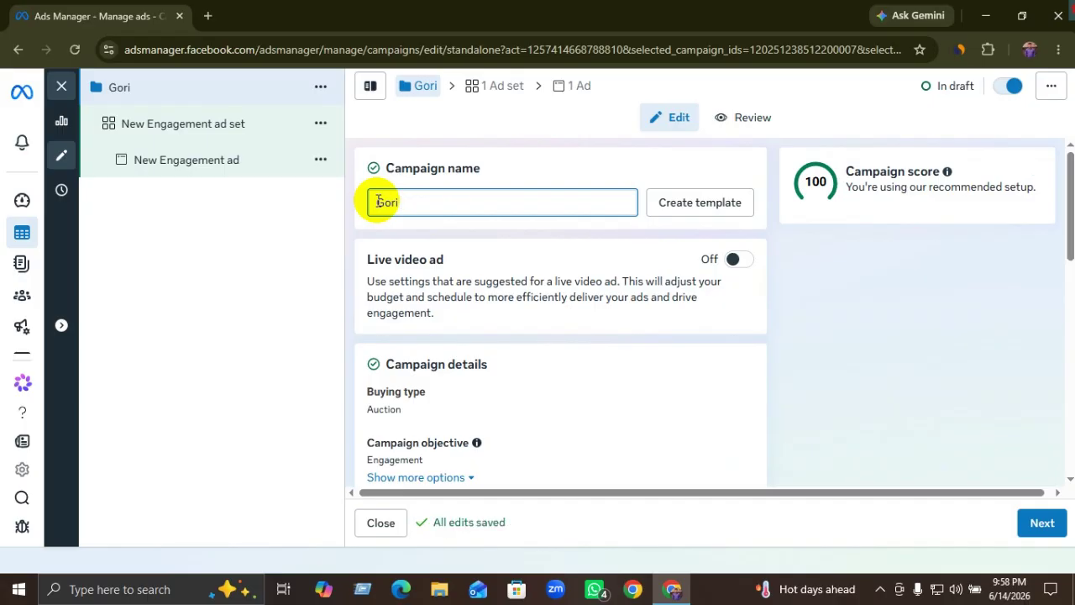
pyautogui.press('BackSpace')
pyautogui.press('BackSpace')
pyautogui.press('BackSpace')
pyautogui.press('BackSpace')
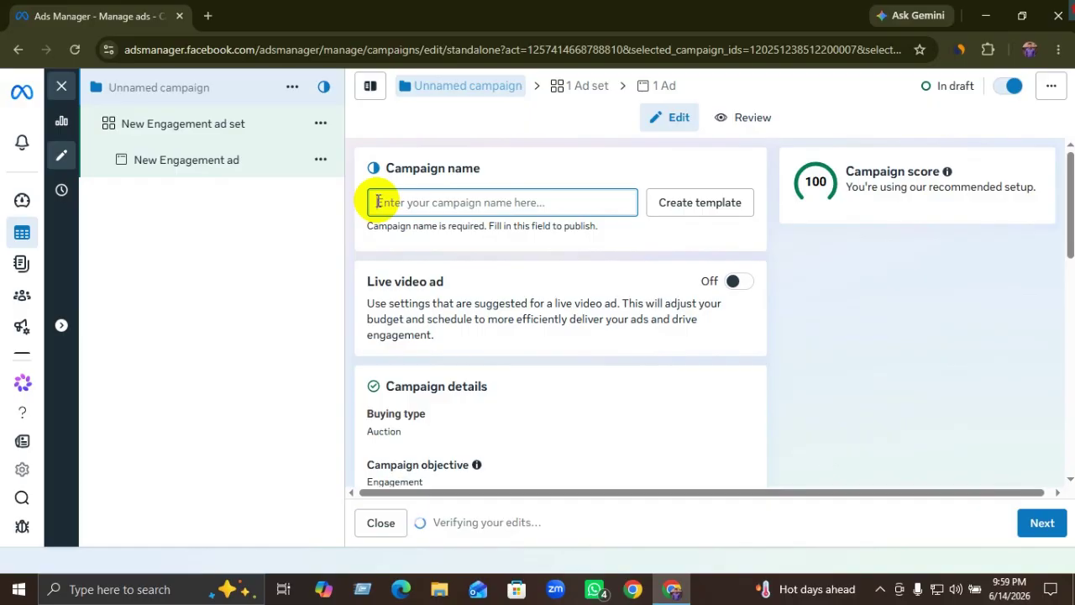
# Try "Fb Services 14-6-26" as the campaign name and clear the field again
pyautogui.write('Fb Ser')
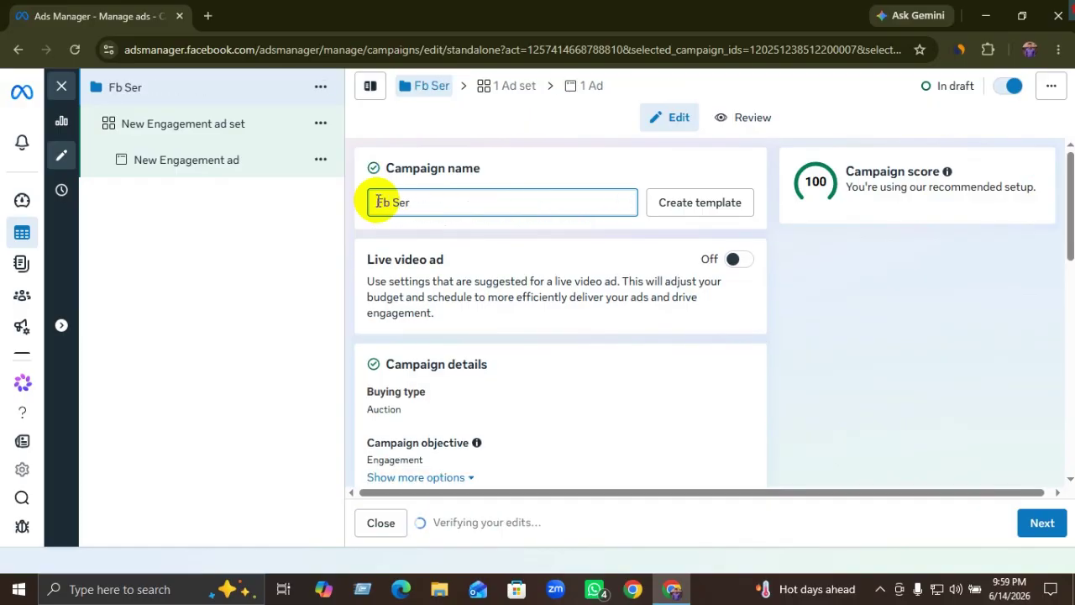
pyautogui.write('vices 14-6-26')
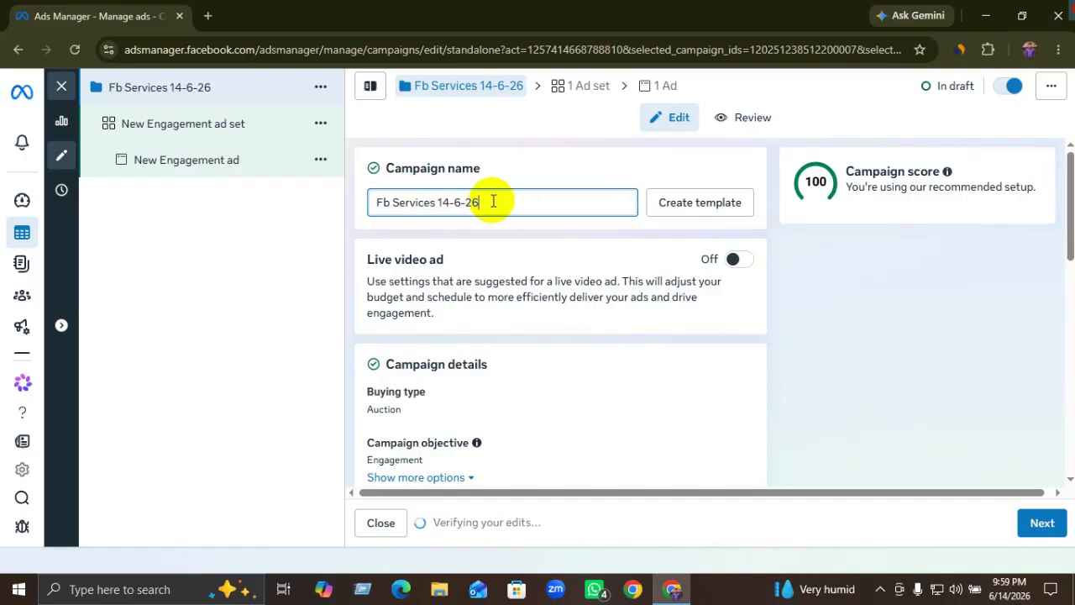
pyautogui.moveTo(492, 201); pyautogui.dragTo(336, 192)
pyautogui.press('BackSpace')
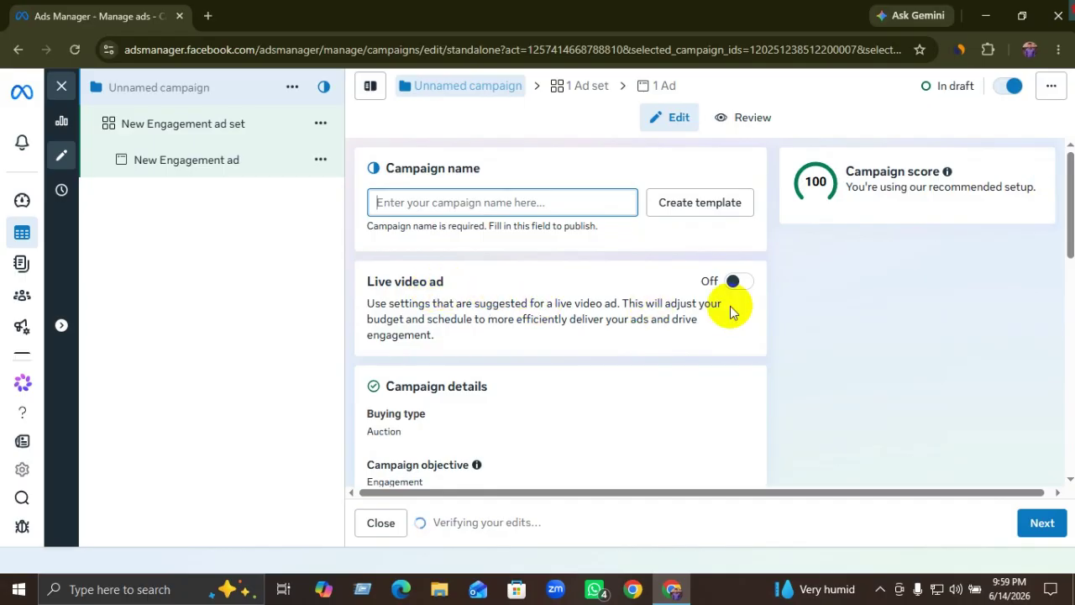
# Try the Campaign budget strategy, switch back to Ad set budget, and continue to the ad set settings
pyautogui.scroll(-2, 472, 315)
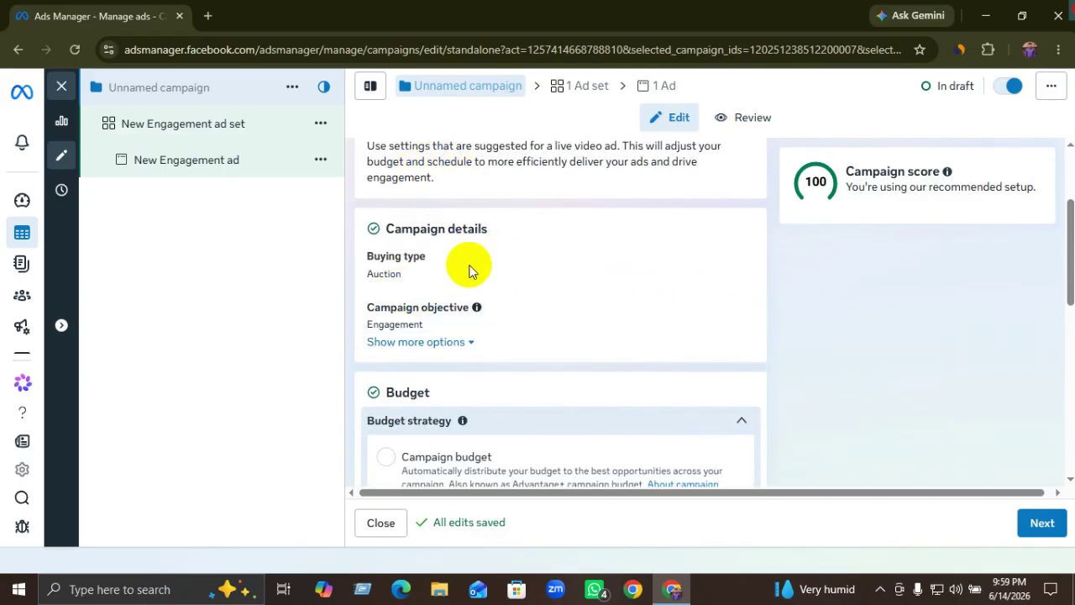
pyautogui.scroll(-1, 453, 277)
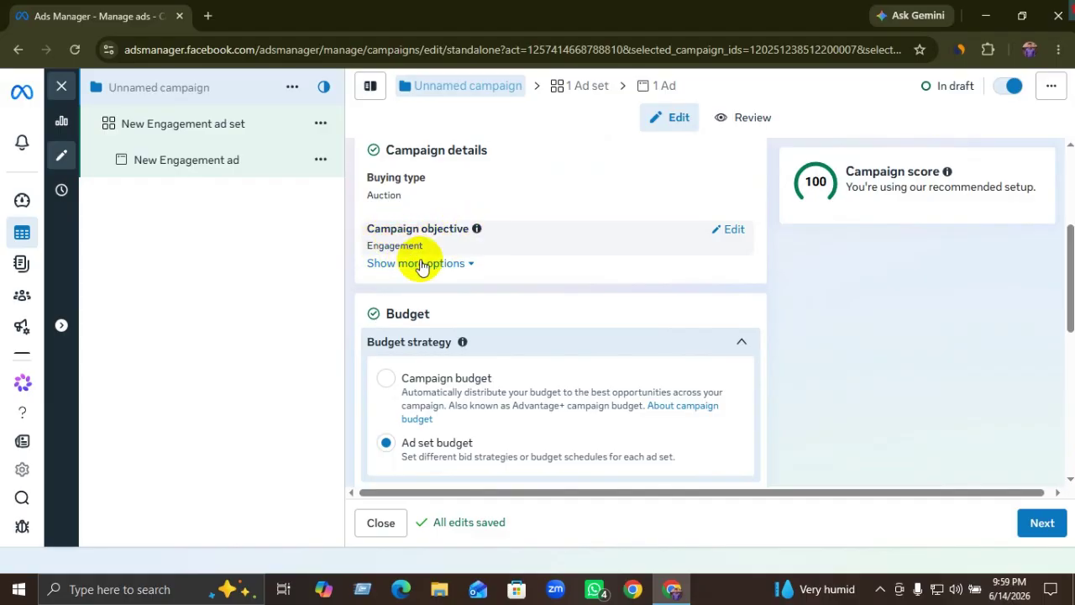
pyautogui.scroll(-2, 423, 265)
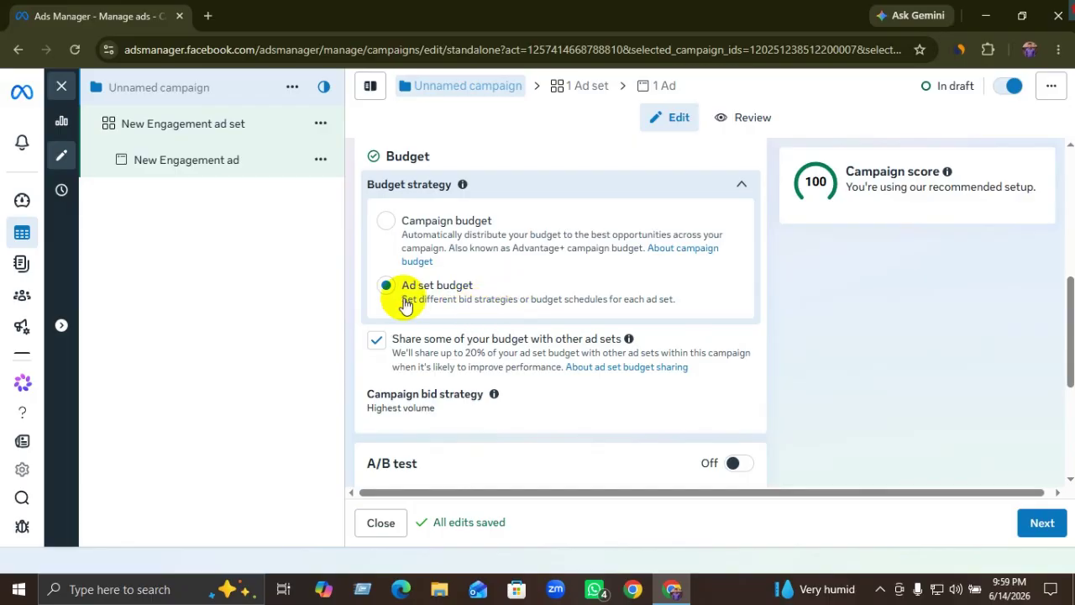
pyautogui.click(389, 231)
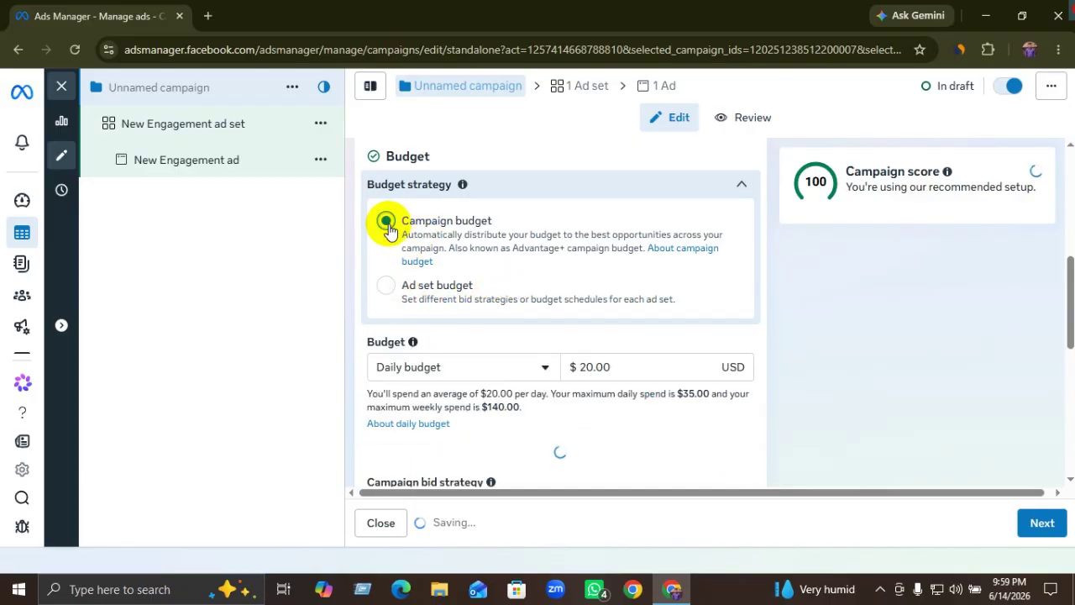
pyautogui.scroll(-1, 462, 318)
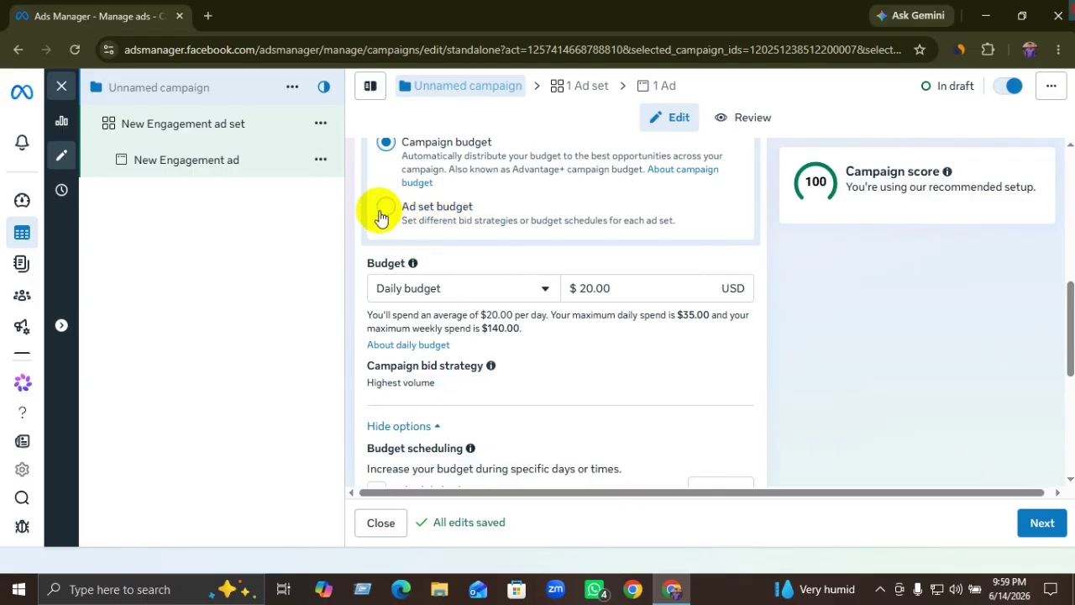
pyautogui.click(383, 214)
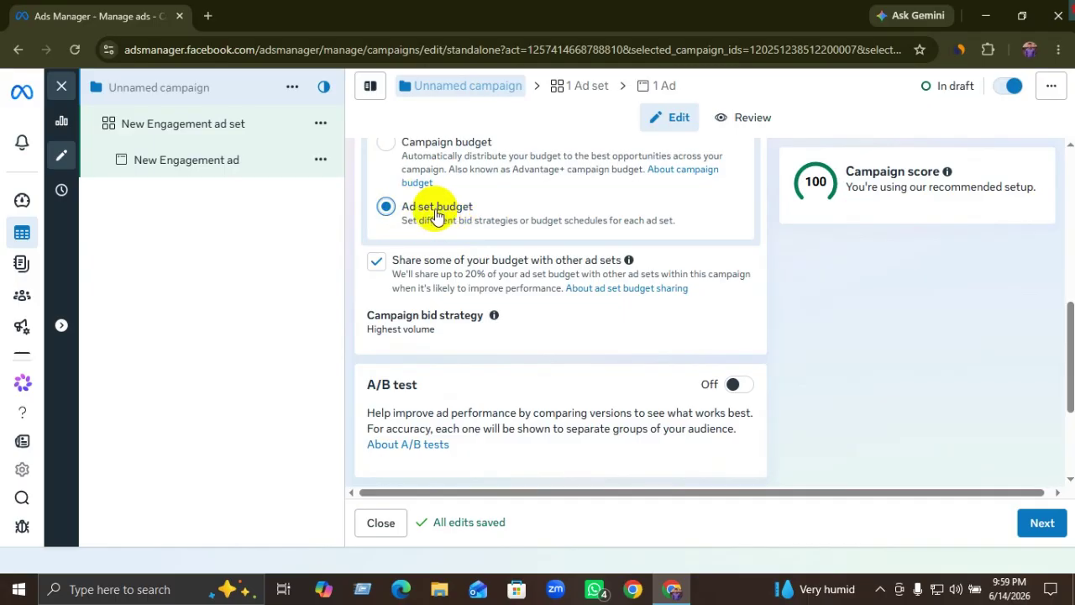
pyautogui.scroll(-2, 475, 228)
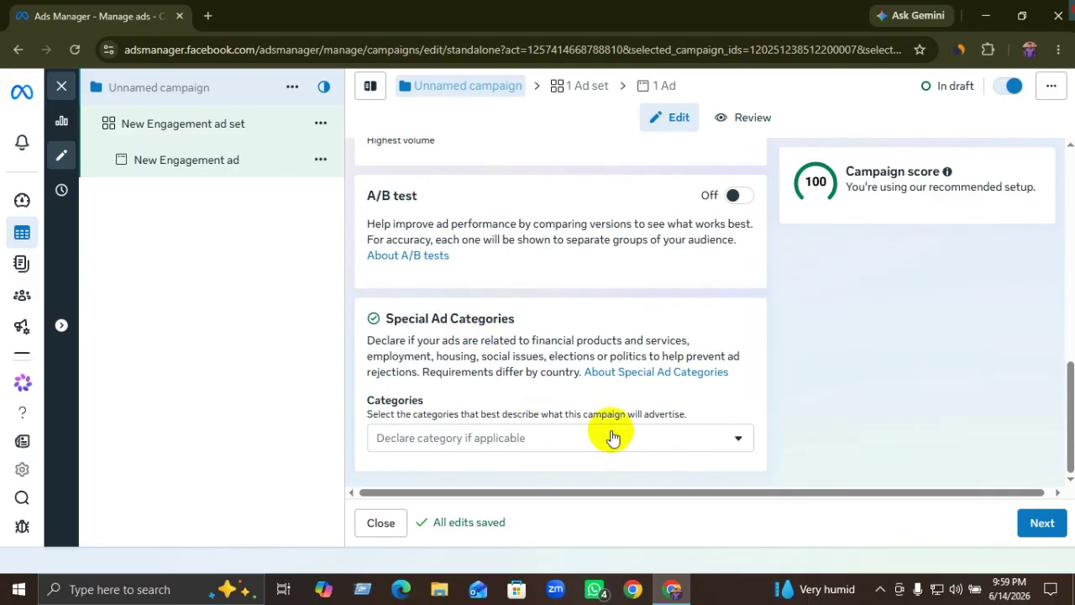
pyautogui.click(1050, 525)
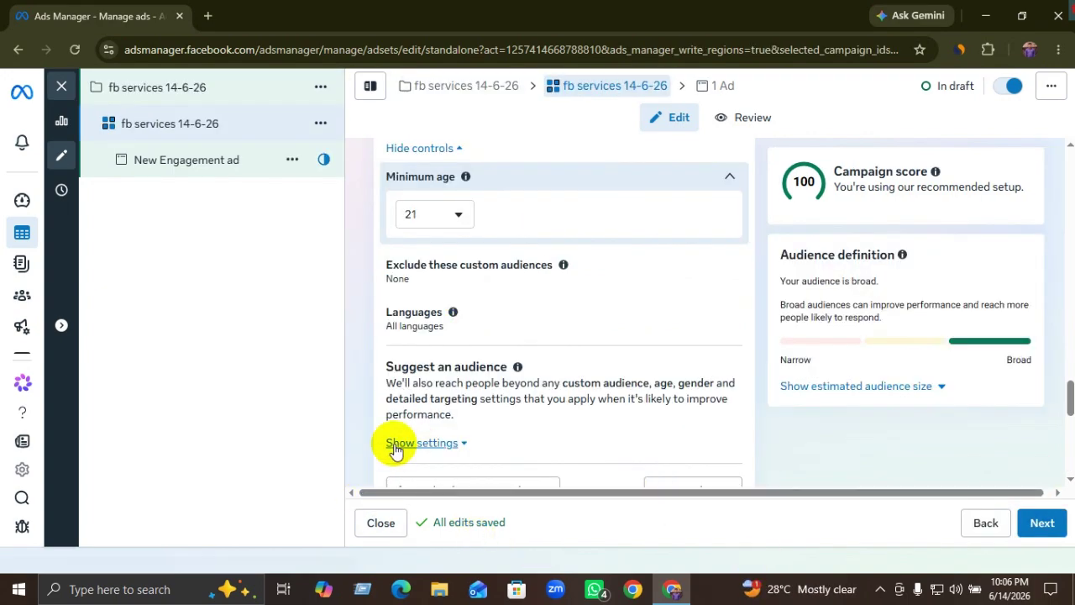
# Show the suggested audience settings and set the upper limit of the suggested age range to 40
pyautogui.click(437, 449)
pyautogui.scroll(-4, 445, 428)
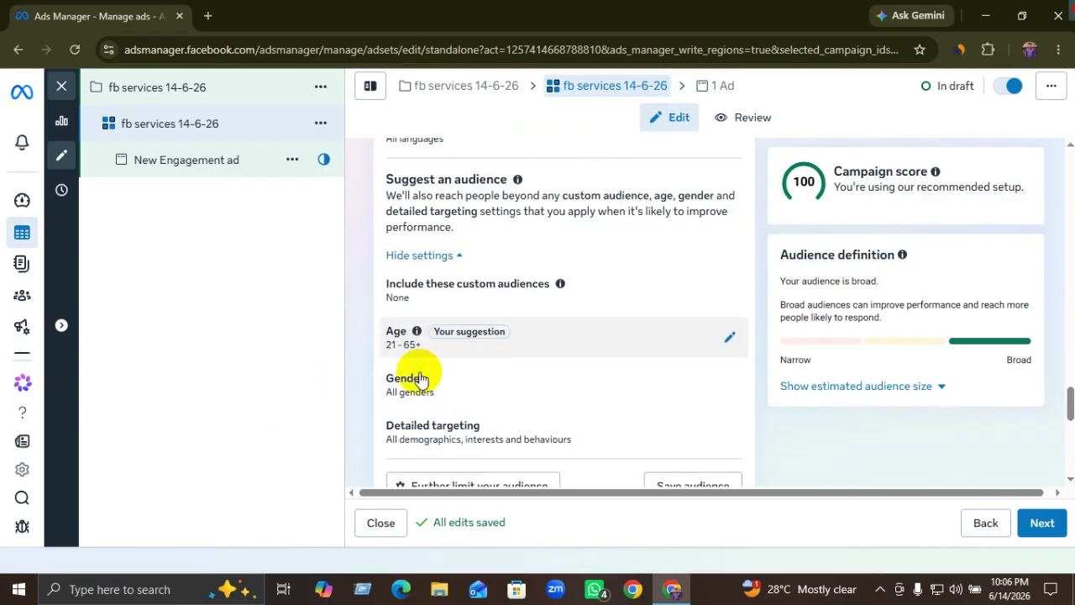
pyautogui.scroll(2, 418, 285)
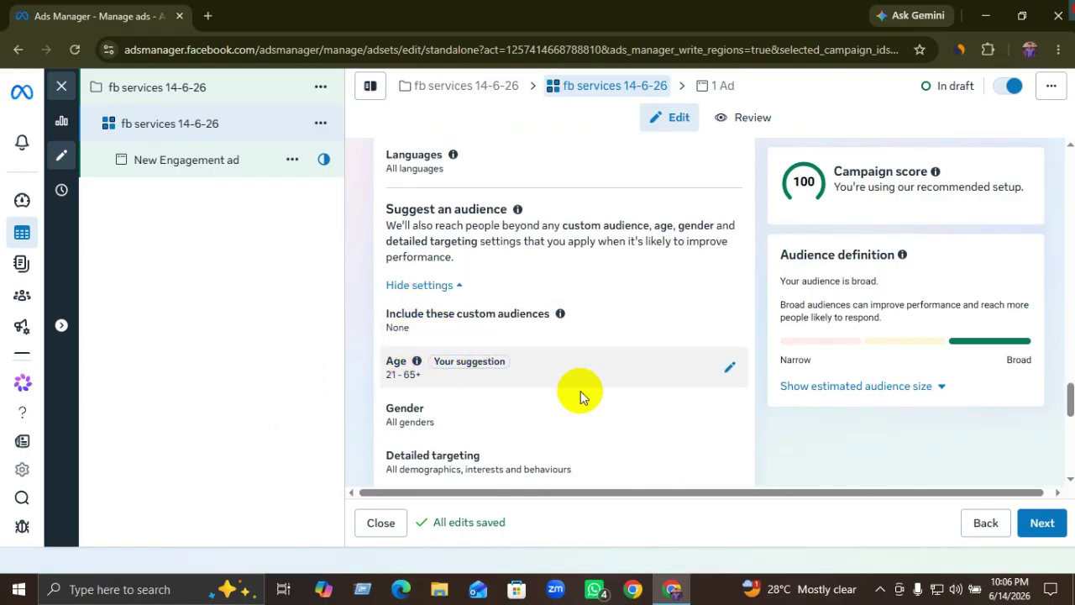
pyautogui.click(726, 371)
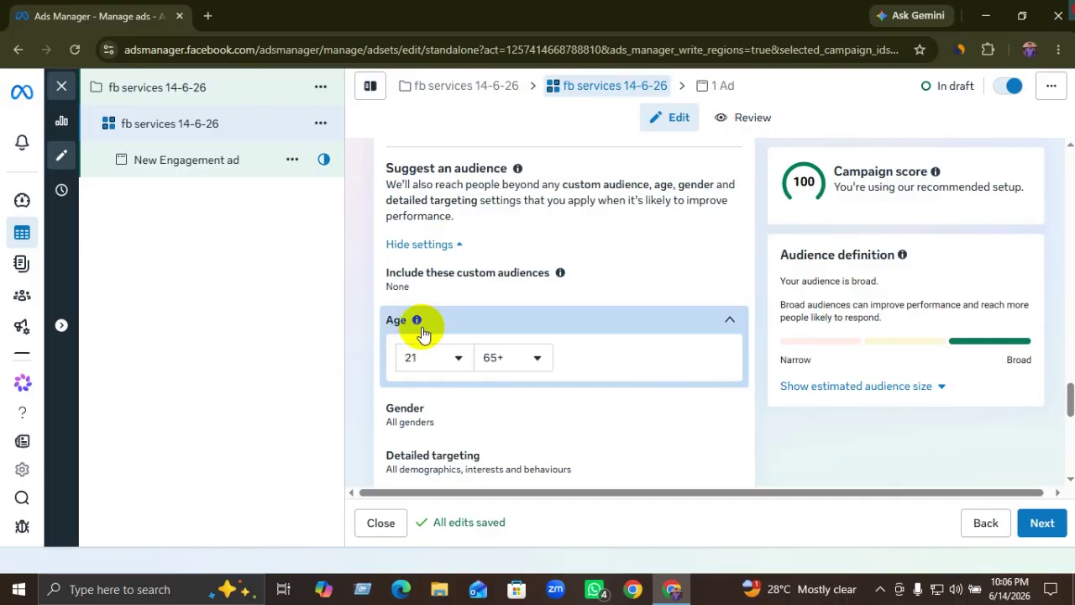
pyautogui.click(506, 359)
pyautogui.scroll(4, 525, 294)
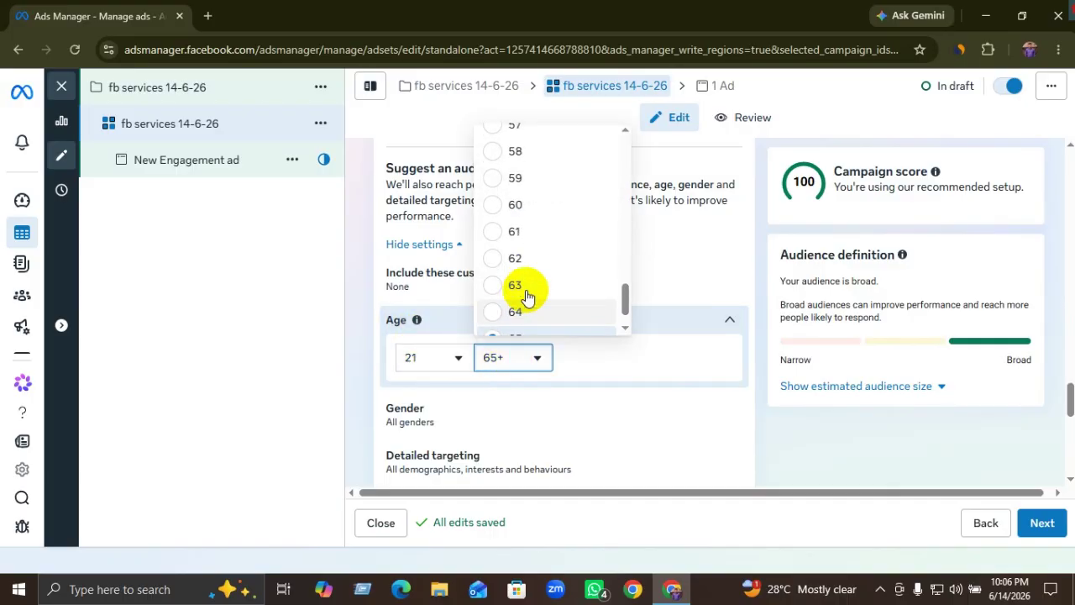
pyautogui.scroll(1, 528, 295)
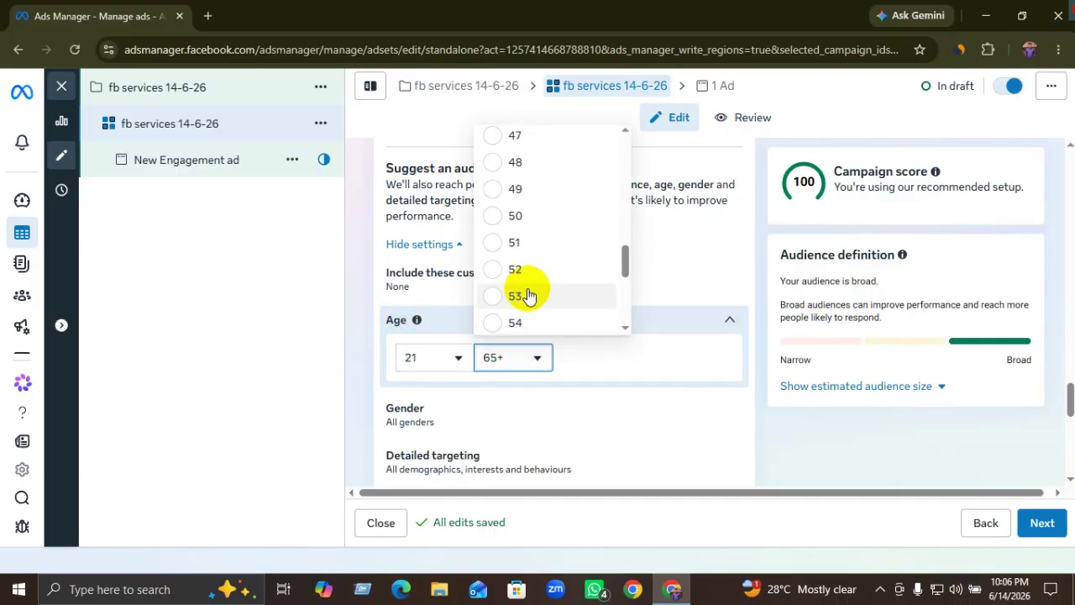
pyautogui.scroll(3, 527, 294)
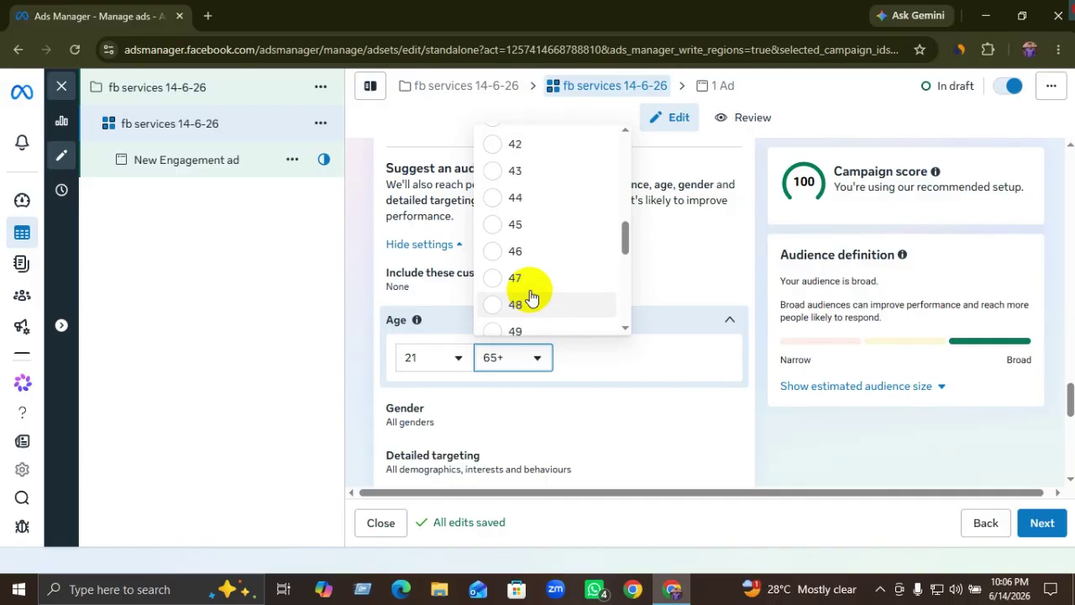
pyautogui.click(514, 173)
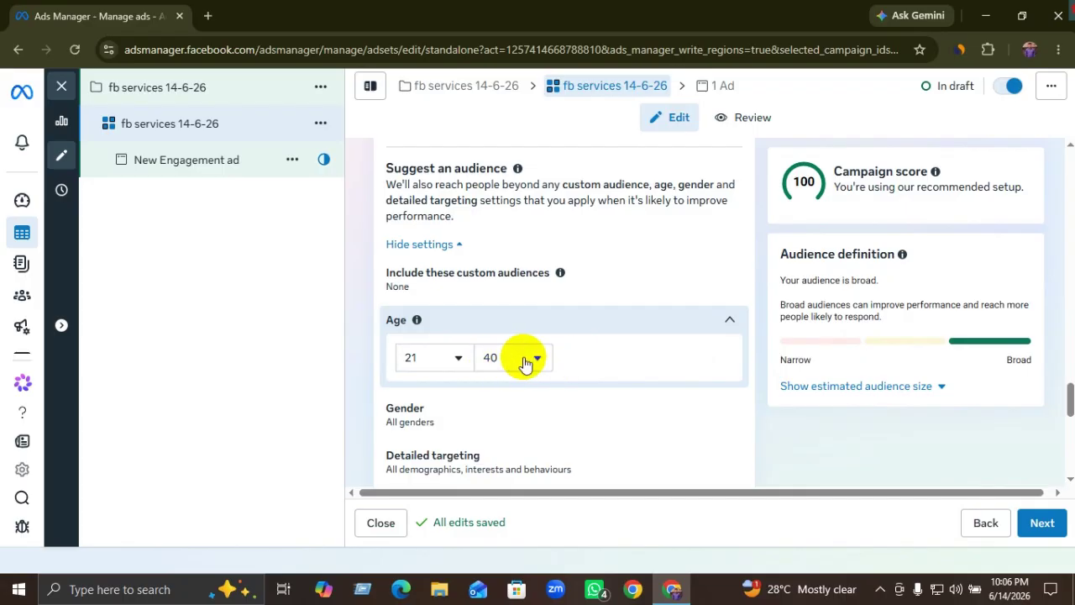
# Check the gender options of the suggested audience and close them with All selected
pyautogui.scroll(-2, 523, 367)
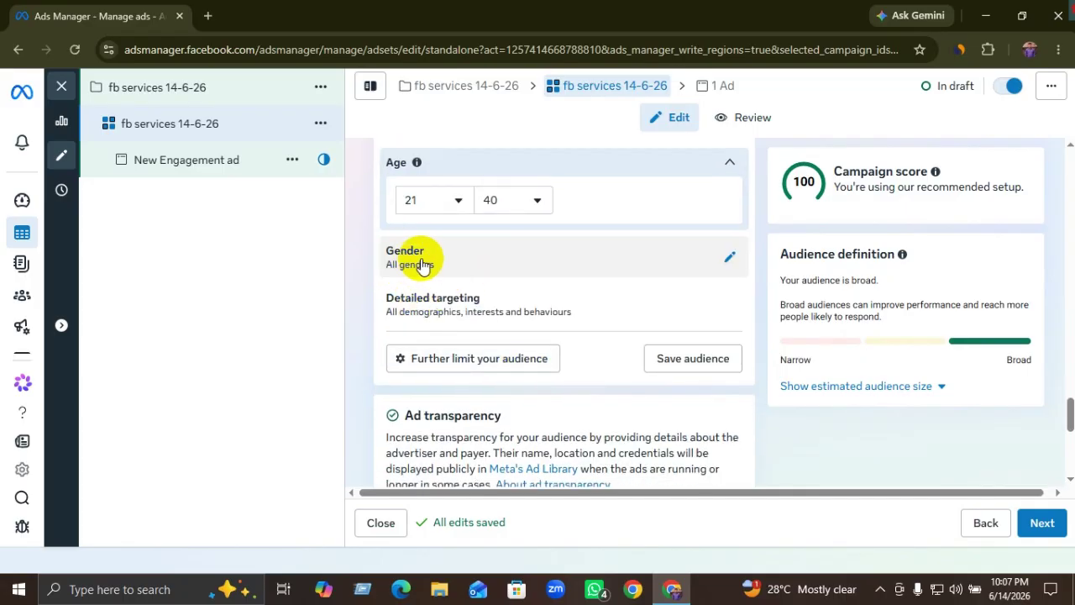
pyautogui.click(730, 258)
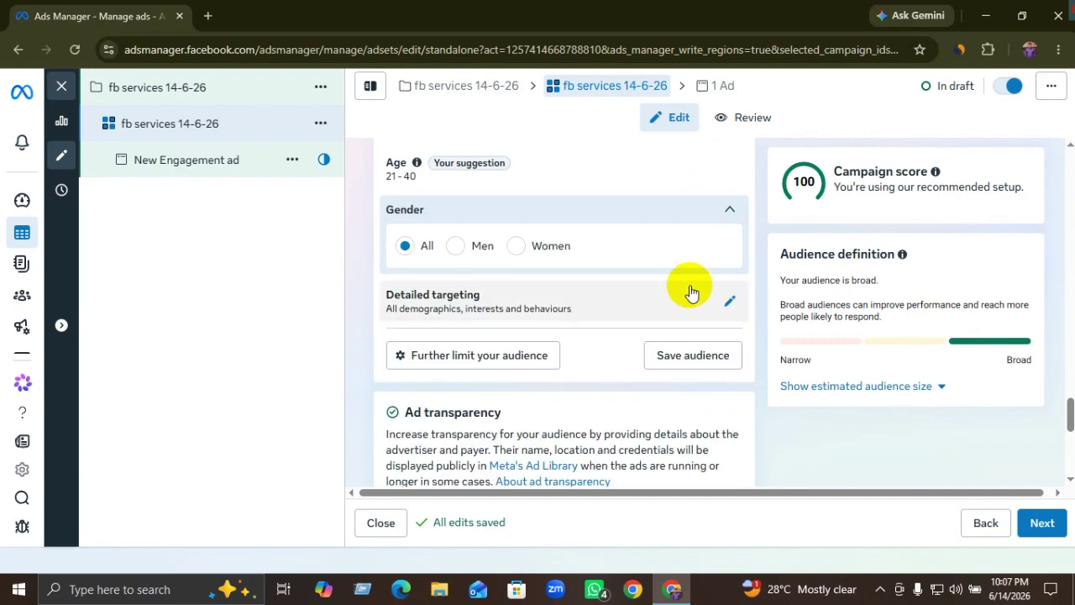
pyautogui.scroll(2, 674, 296)
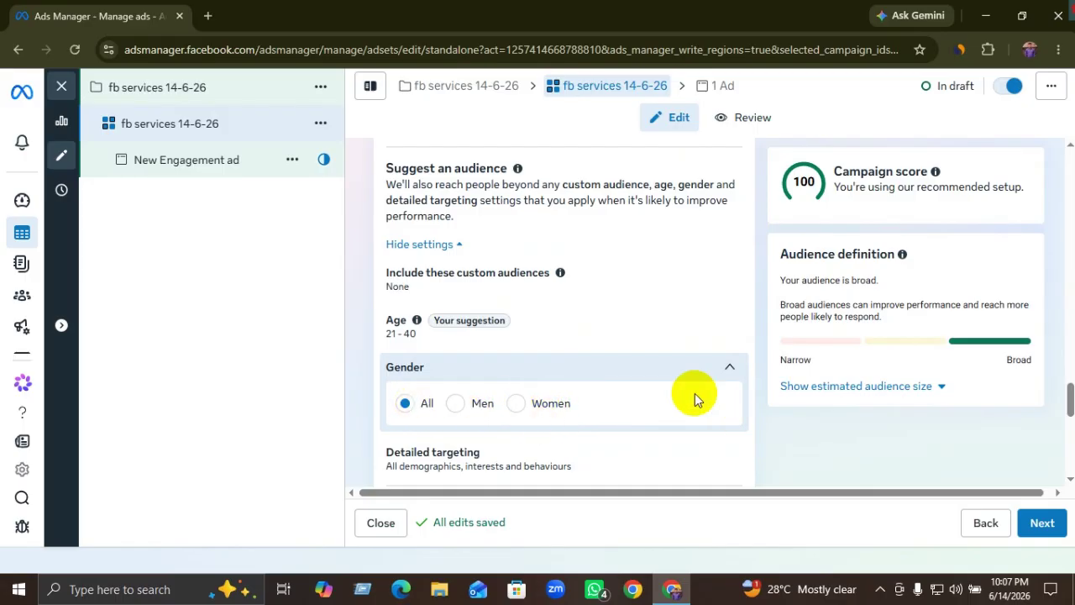
pyautogui.click(729, 367)
pyautogui.scroll(-1, 587, 398)
pyautogui.scroll(-1, 560, 403)
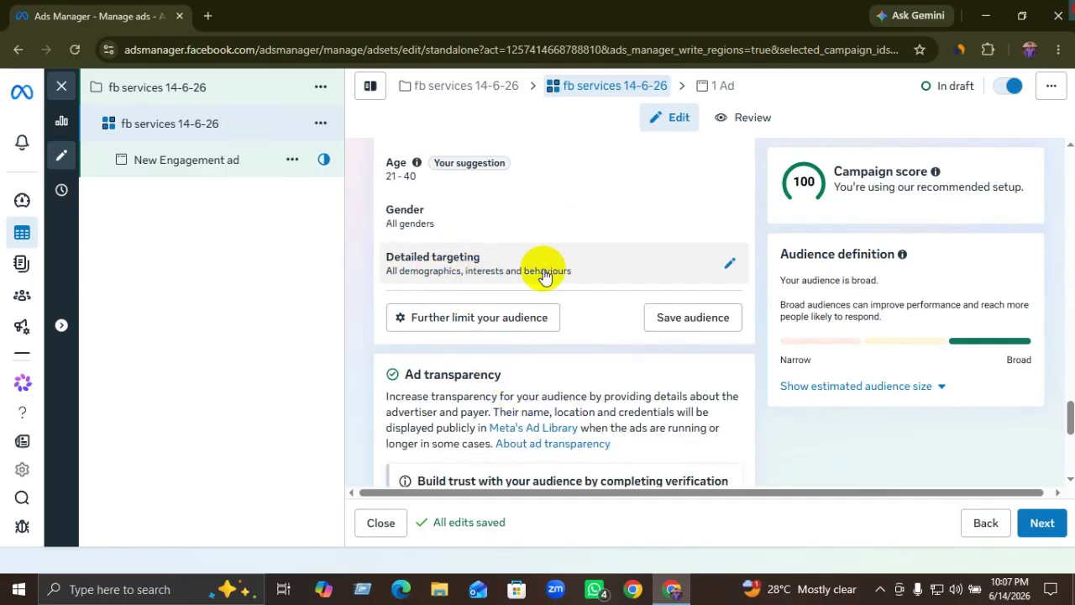
# Search the detailed targeting interests for "cos" and clear the search
pyautogui.click(741, 266)
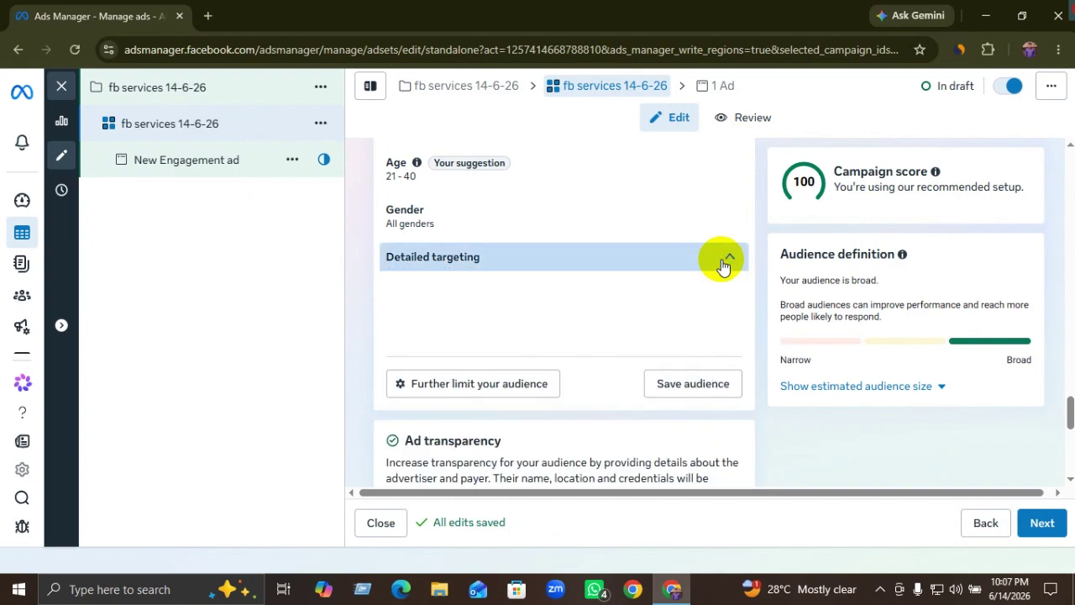
pyautogui.click(459, 315)
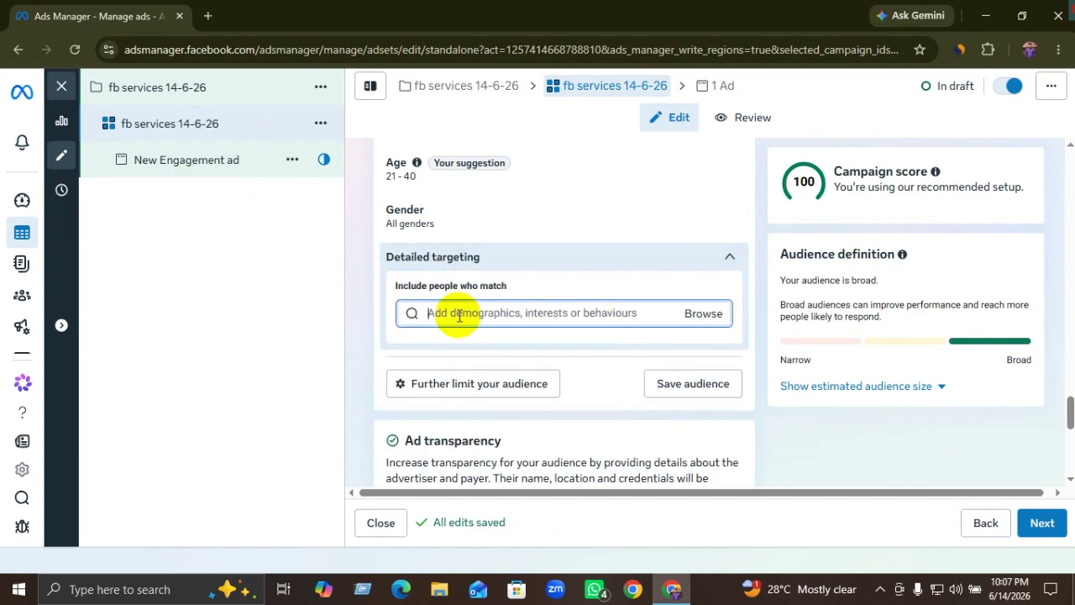
pyautogui.write('cos')
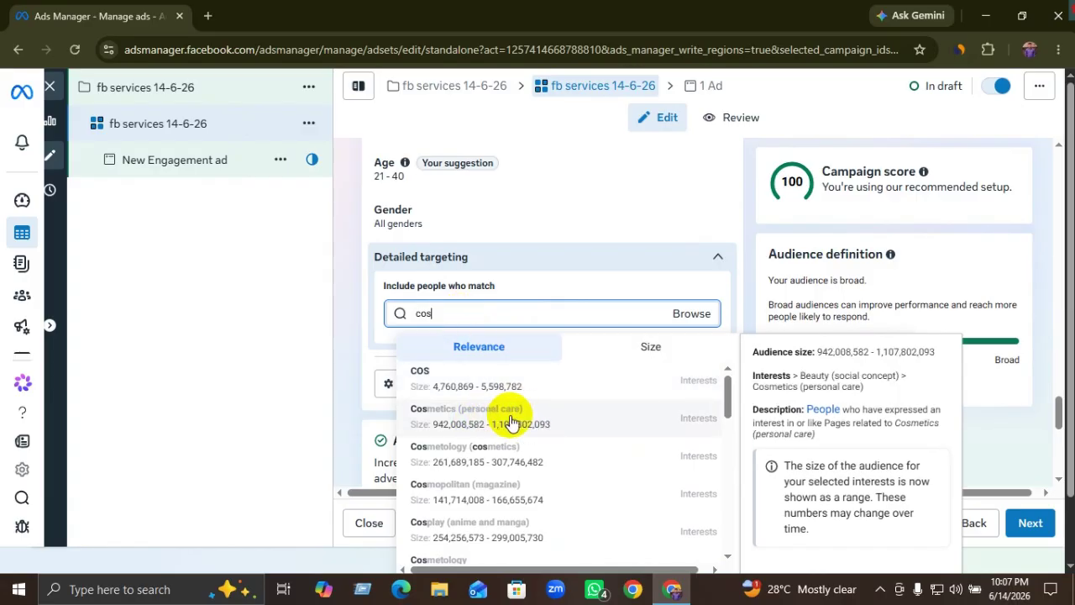
pyautogui.press('BackSpace')
pyautogui.press('BackSpace')
pyautogui.press('BackSpace')
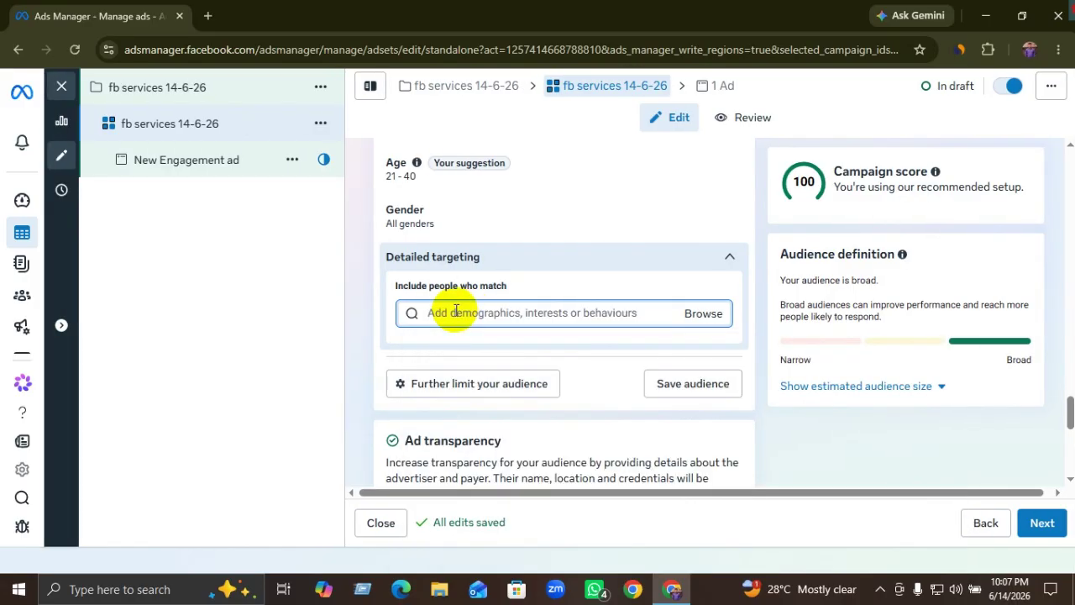
# Search the detailed targeting interests for "book" and clear the search
pyautogui.write('book')
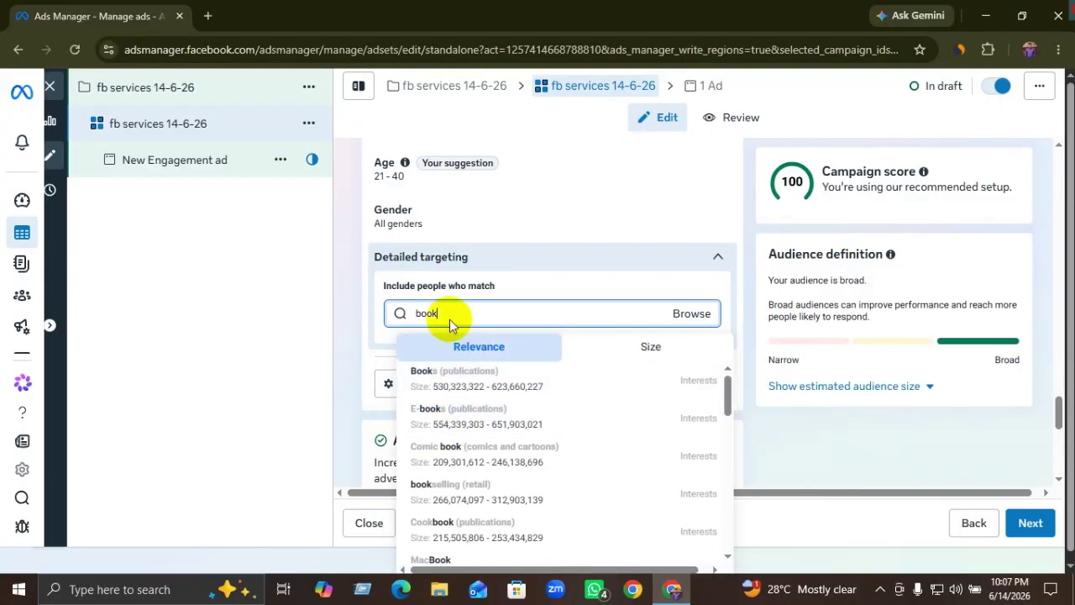
pyautogui.press('BackSpace')
pyautogui.press('BackSpace')
pyautogui.press('BackSpace')
pyautogui.press('BackSpace')
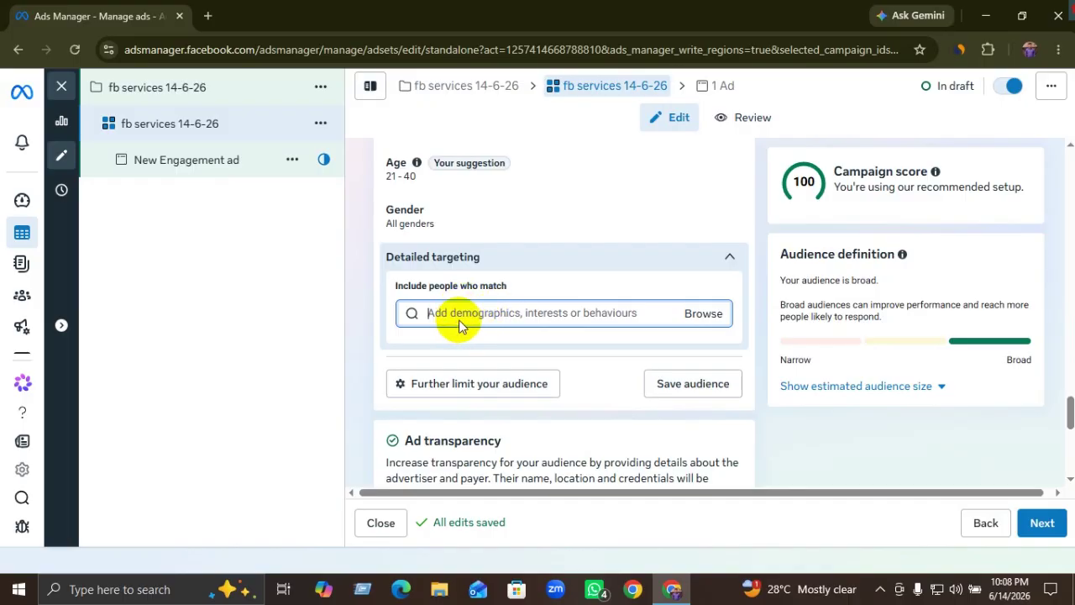
# Look at the ad account's placement controls in the Placements section and cancel out of them
pyautogui.scroll(-5, 476, 343)
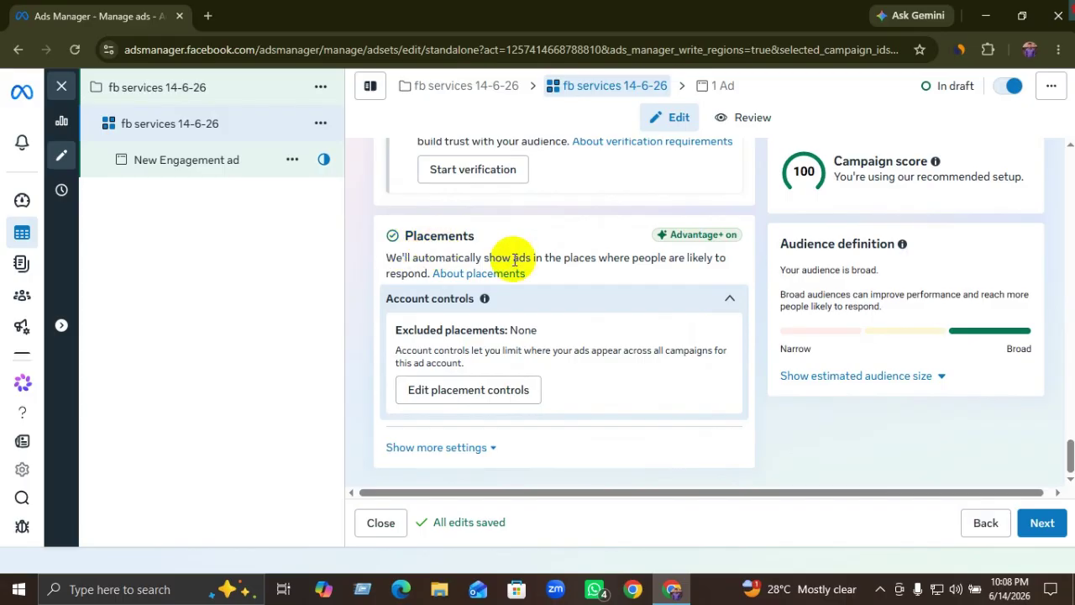
pyautogui.click(484, 389)
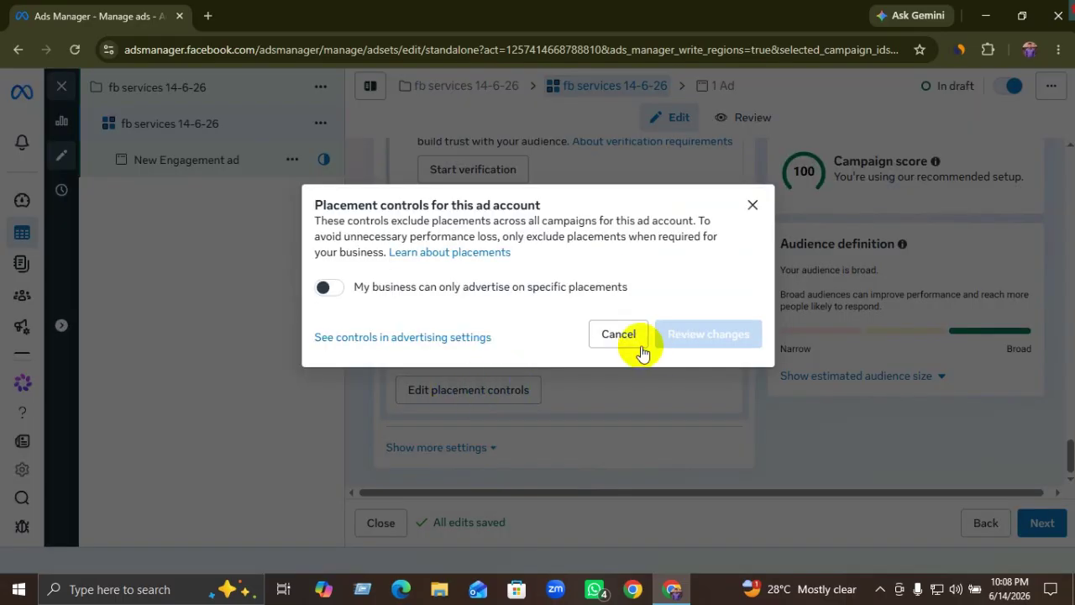
pyautogui.click(619, 335)
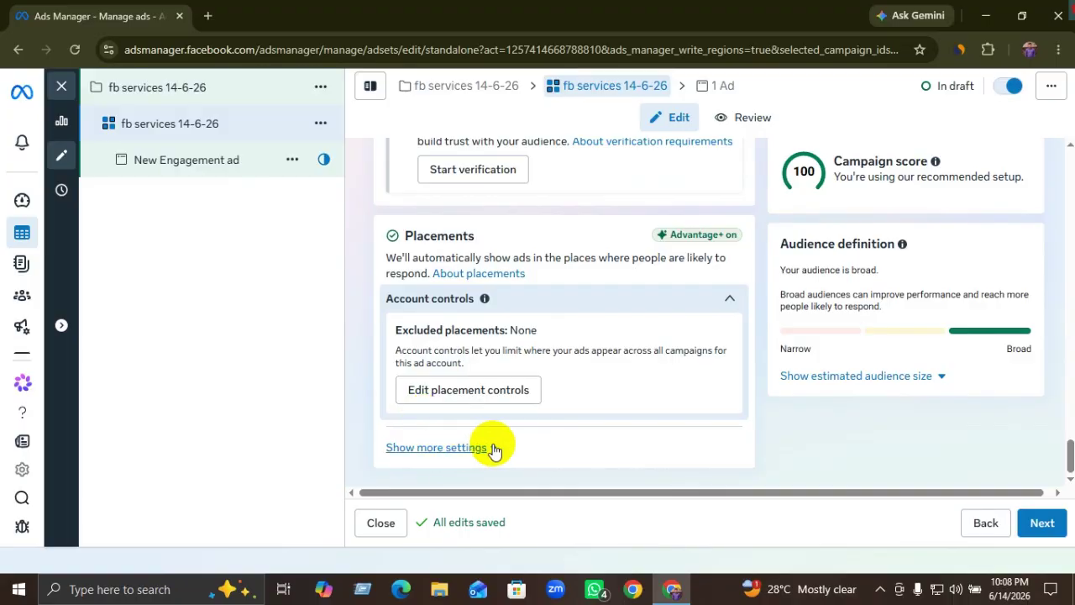
# Show more placement settings and, under Devices and operating systems, enable Only when connected to Wi-Fi
pyautogui.click(443, 447)
pyautogui.scroll(-5, 456, 446)
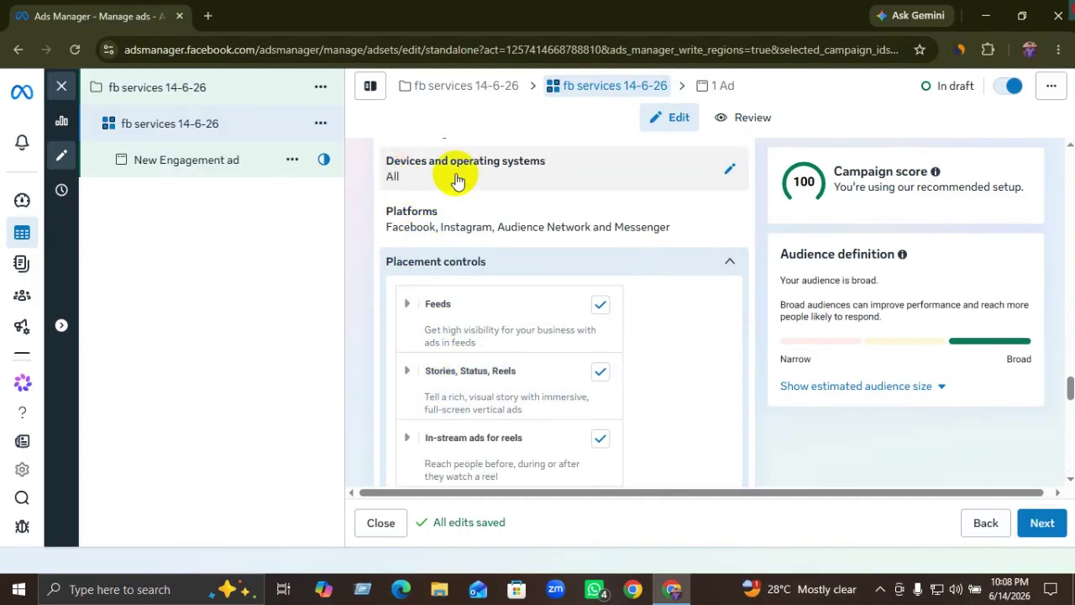
pyautogui.scroll(1, 483, 263)
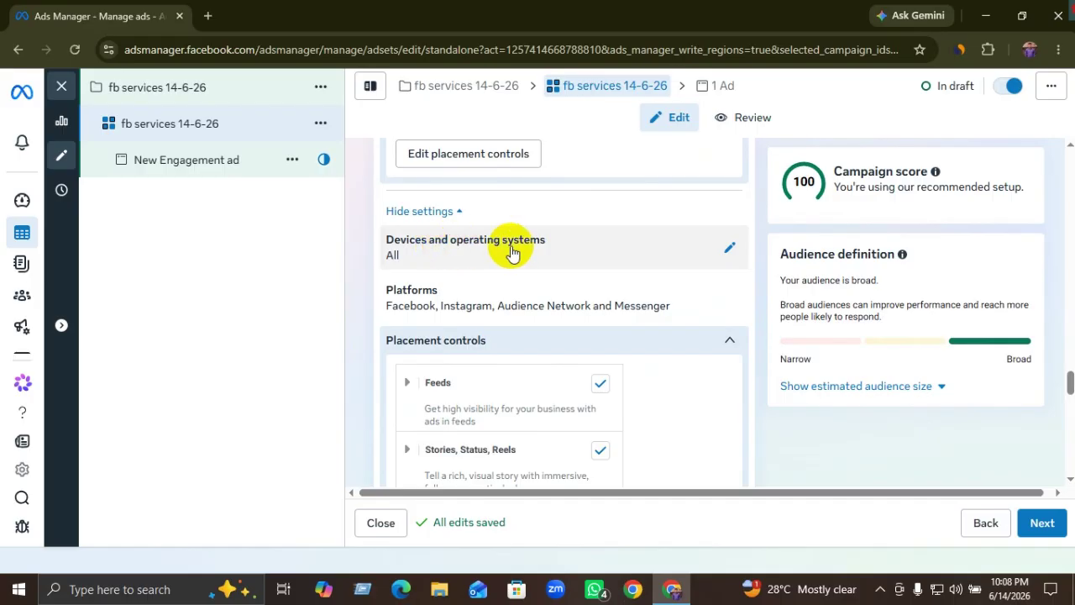
pyautogui.click(733, 251)
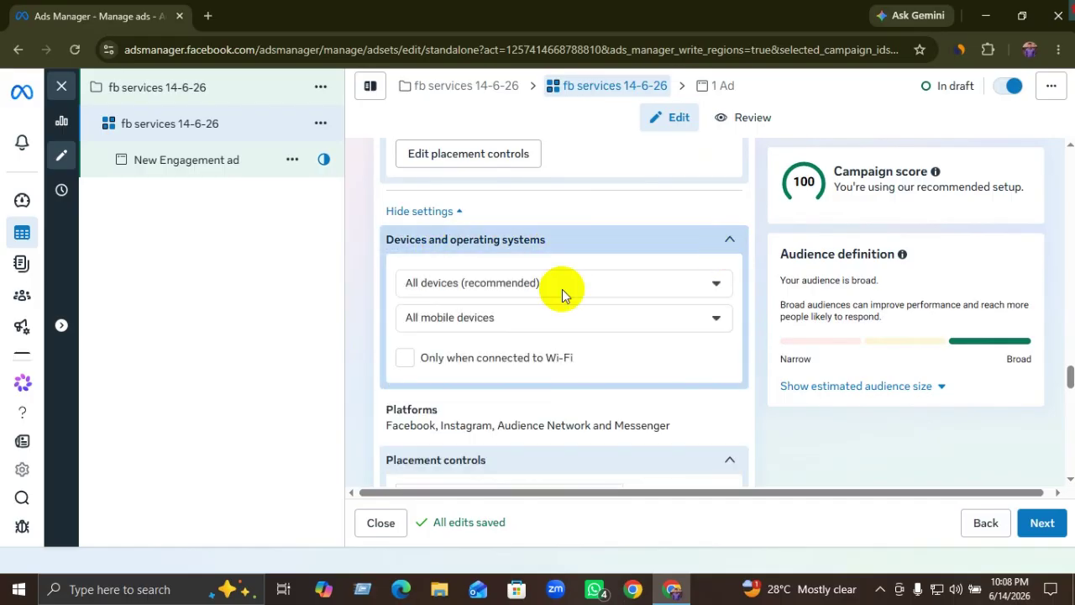
pyautogui.click(514, 285)
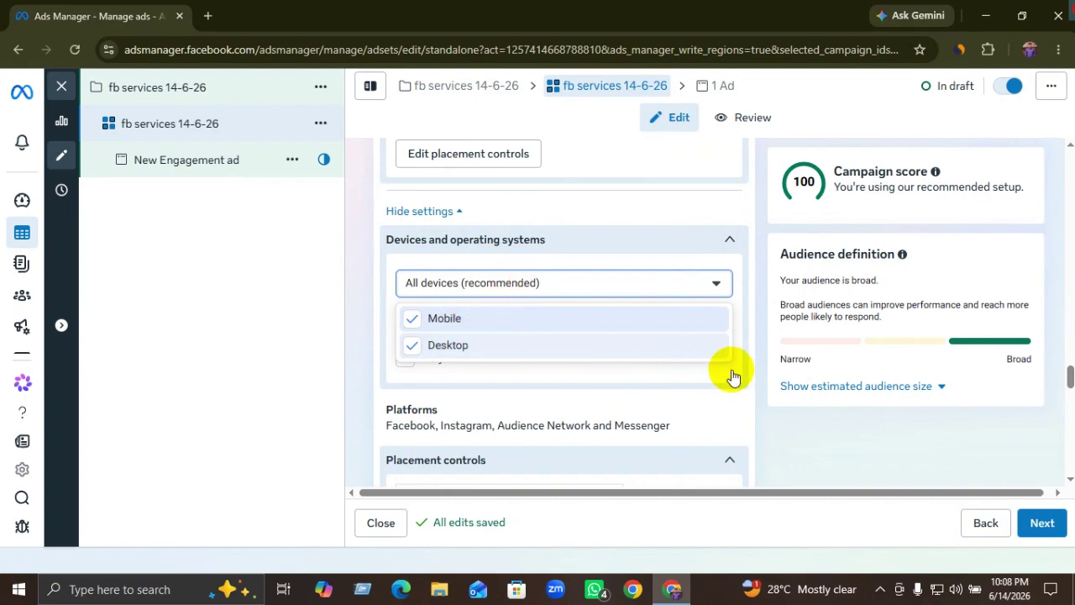
pyautogui.click(671, 367)
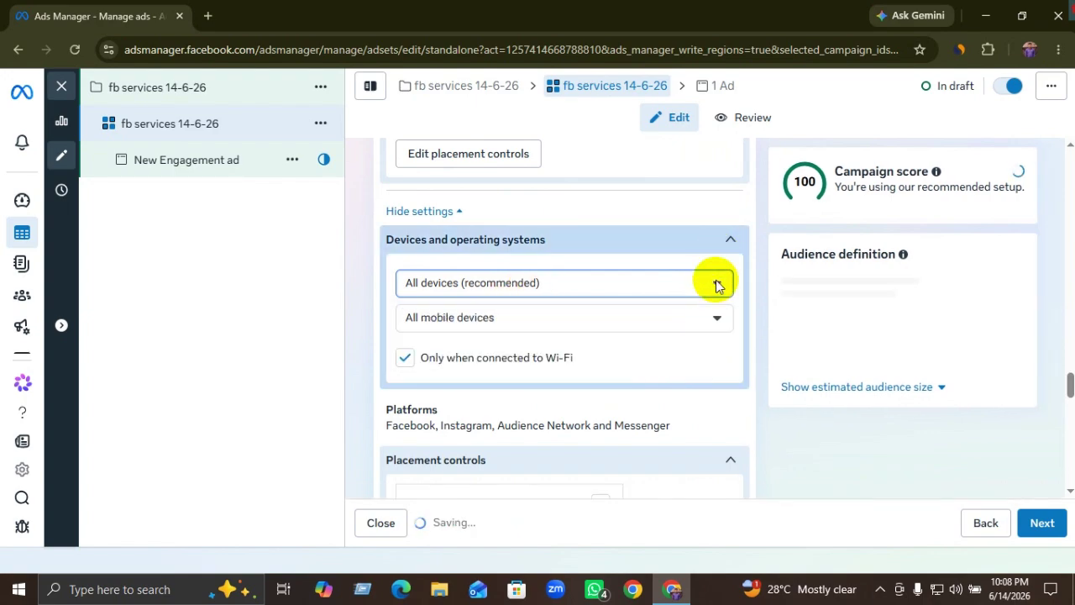
# Look at the device and mobile device options under Devices and operating systems and leave them as they are
pyautogui.click(715, 283)
pyautogui.click(715, 283)
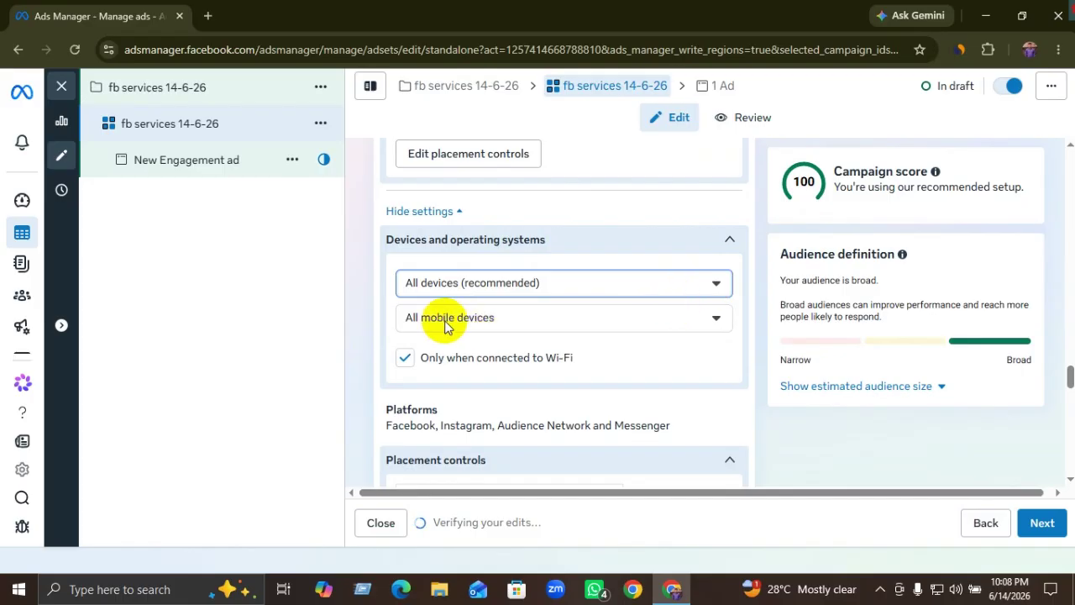
pyautogui.click(540, 318)
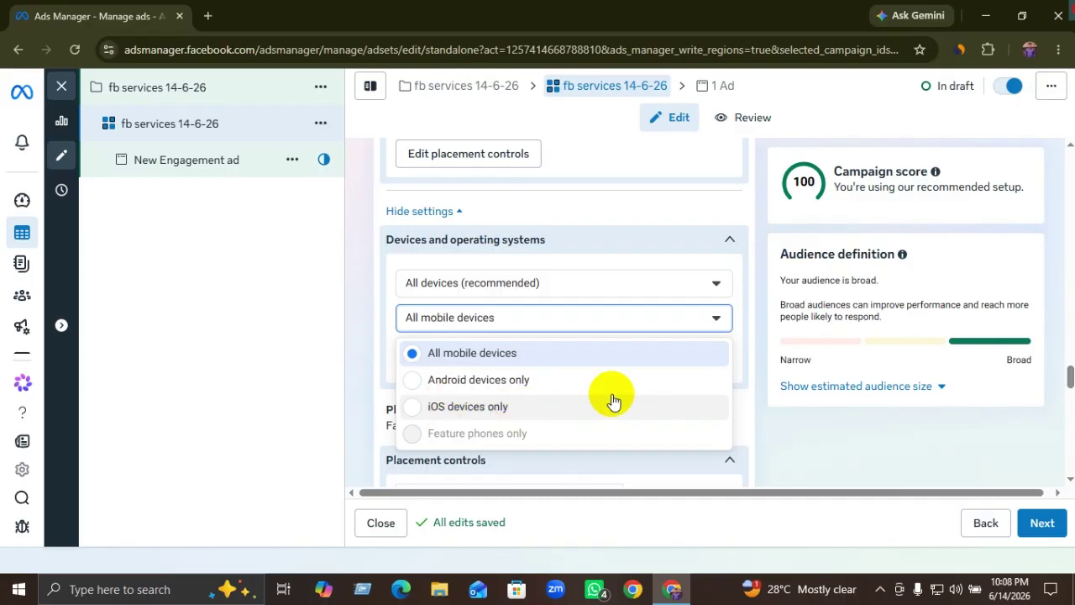
pyautogui.click(744, 397)
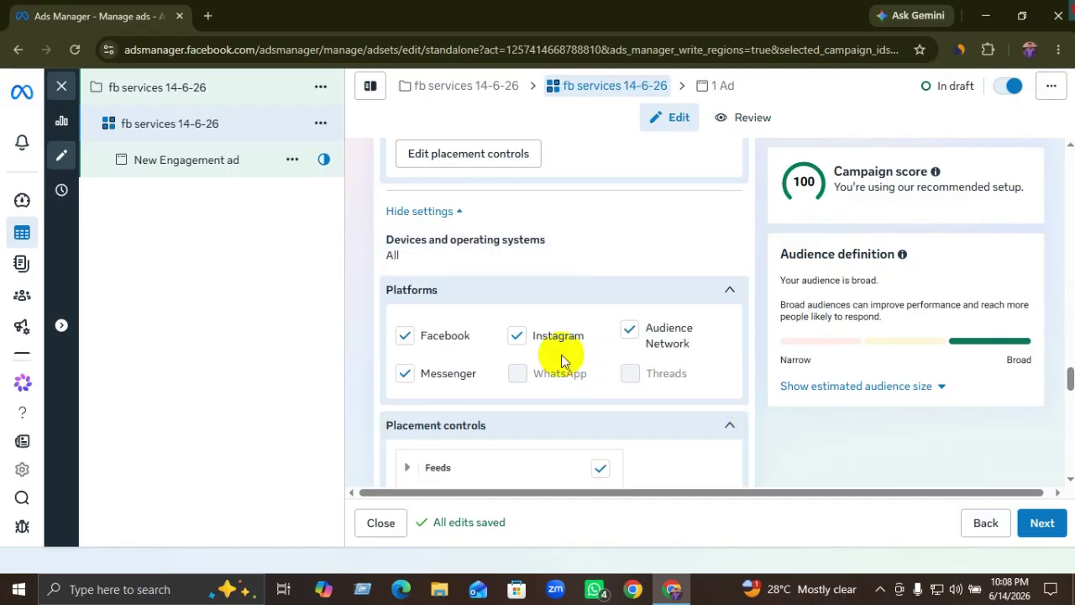
# Edit the placement platforms to exclude Instagram and Audience Network, keeping only Facebook and Messenger selected
pyautogui.scroll(-1, 630, 320)
pyautogui.click(720, 212)
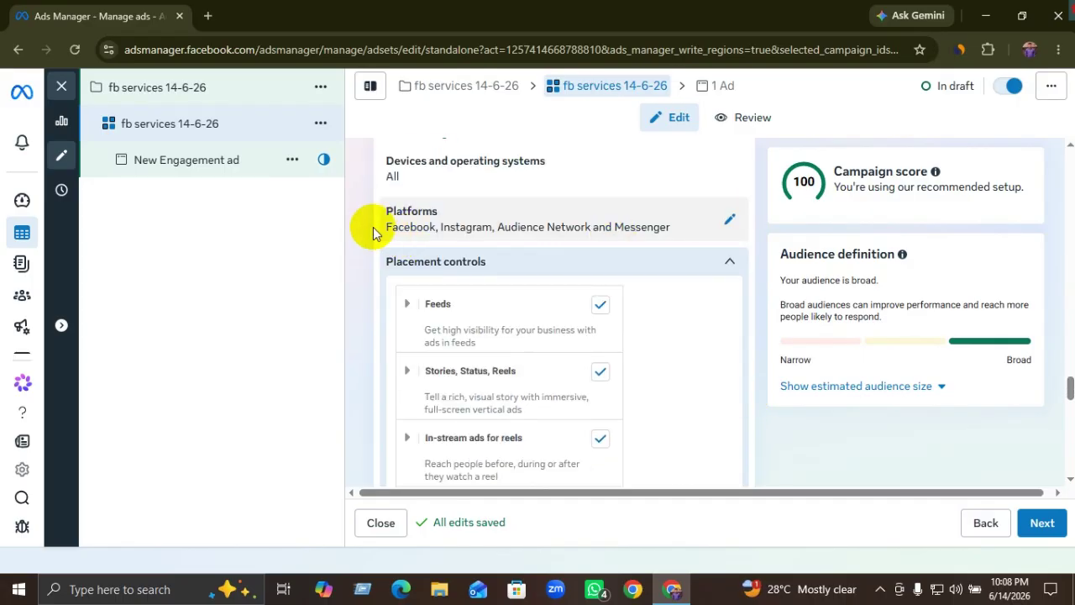
pyautogui.click(728, 219)
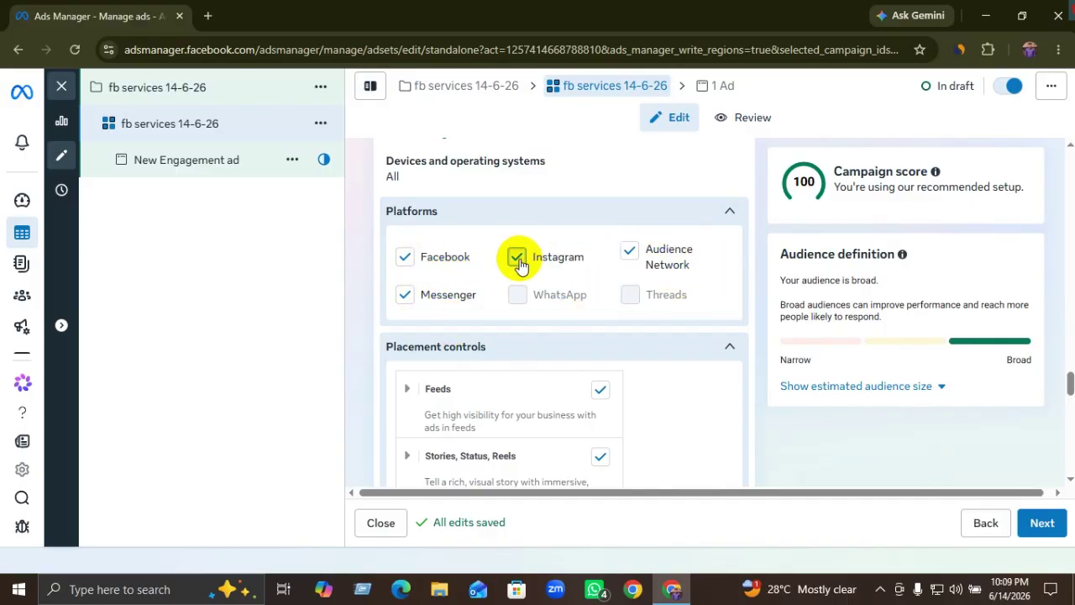
pyautogui.click(405, 301)
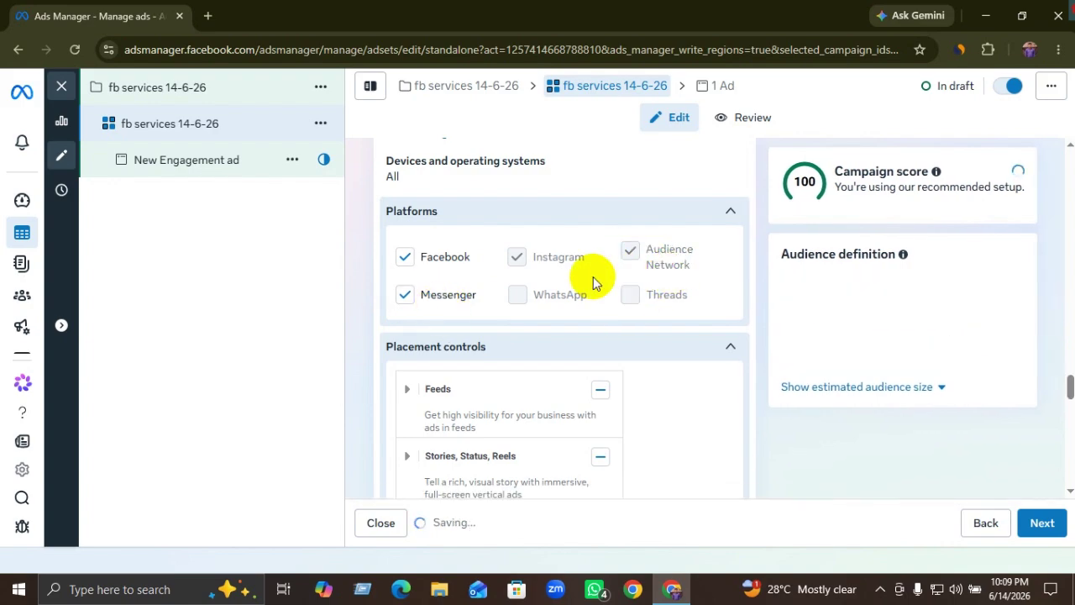
# Examine the ad set's placement controls, excluded placement spending, and brand safety and suitability settings
pyautogui.scroll(-2, 493, 357)
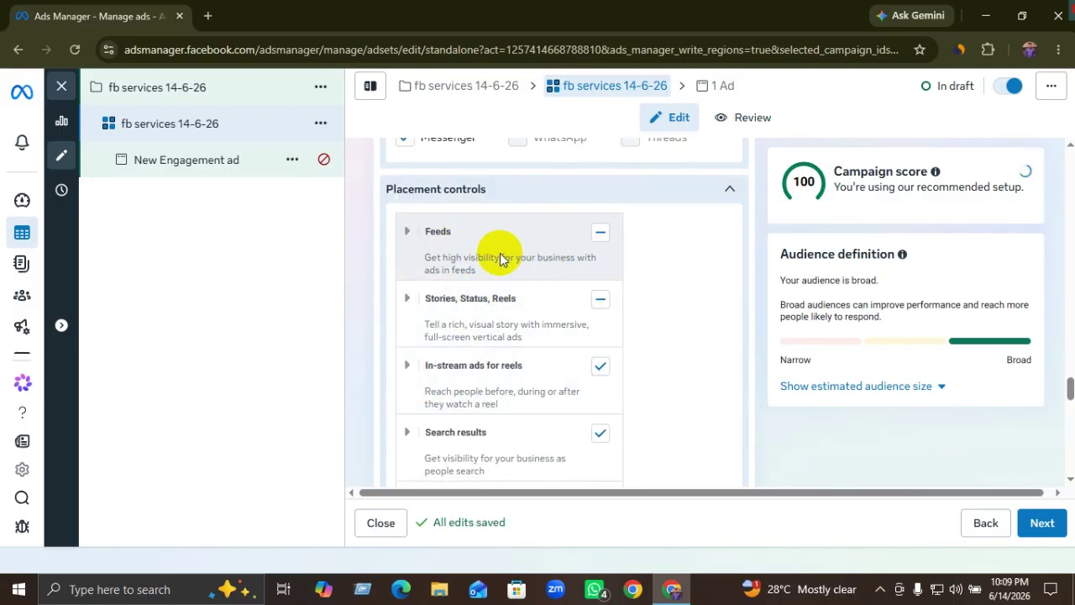
pyautogui.scroll(3, 524, 276)
pyautogui.scroll(-3, 537, 387)
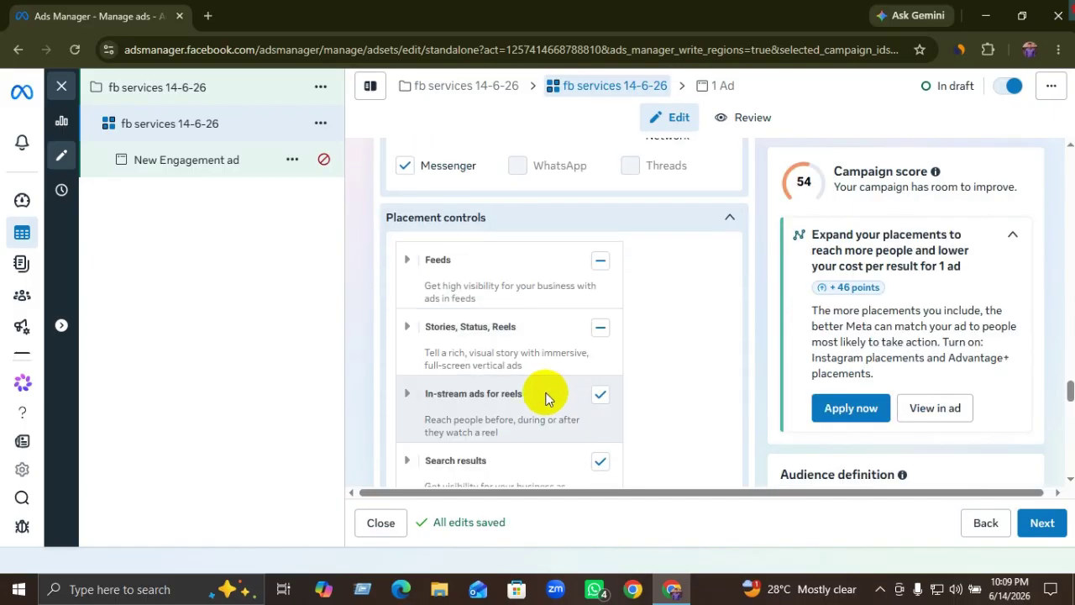
pyautogui.scroll(-4, 545, 398)
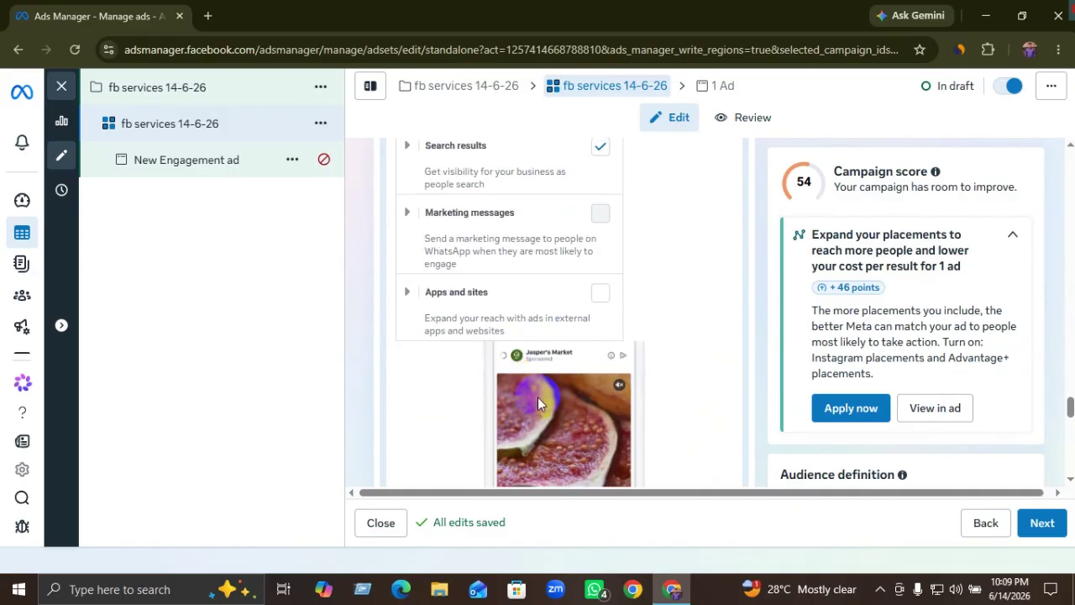
pyautogui.scroll(-6, 538, 403)
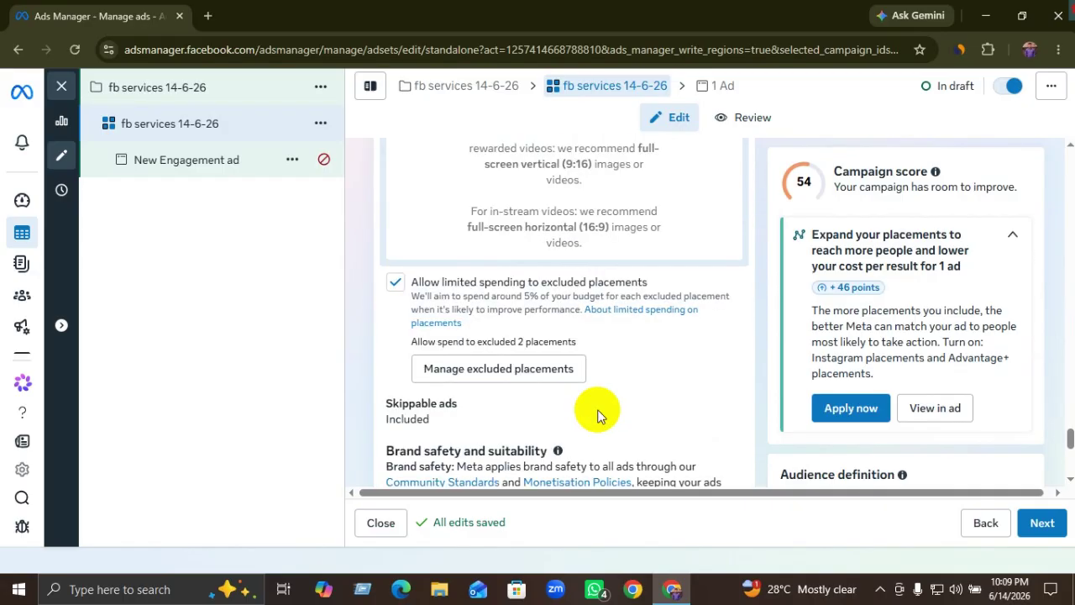
pyautogui.scroll(-5, 571, 412)
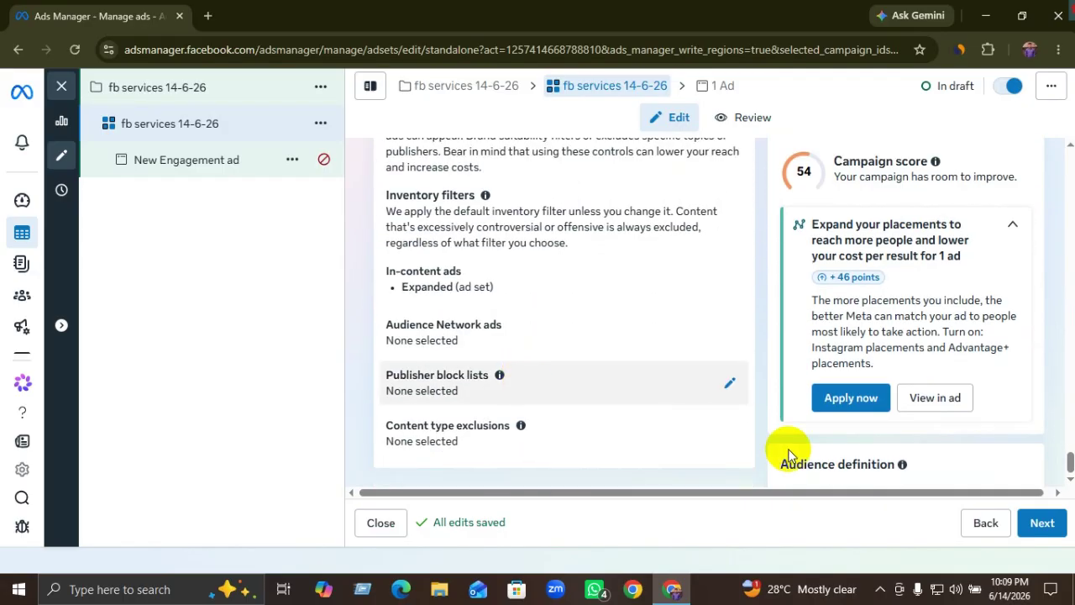
# Review the ad set summary, including its budget, schedule, locations, age, placements, performance goal and bid strategy
pyautogui.click(748, 119)
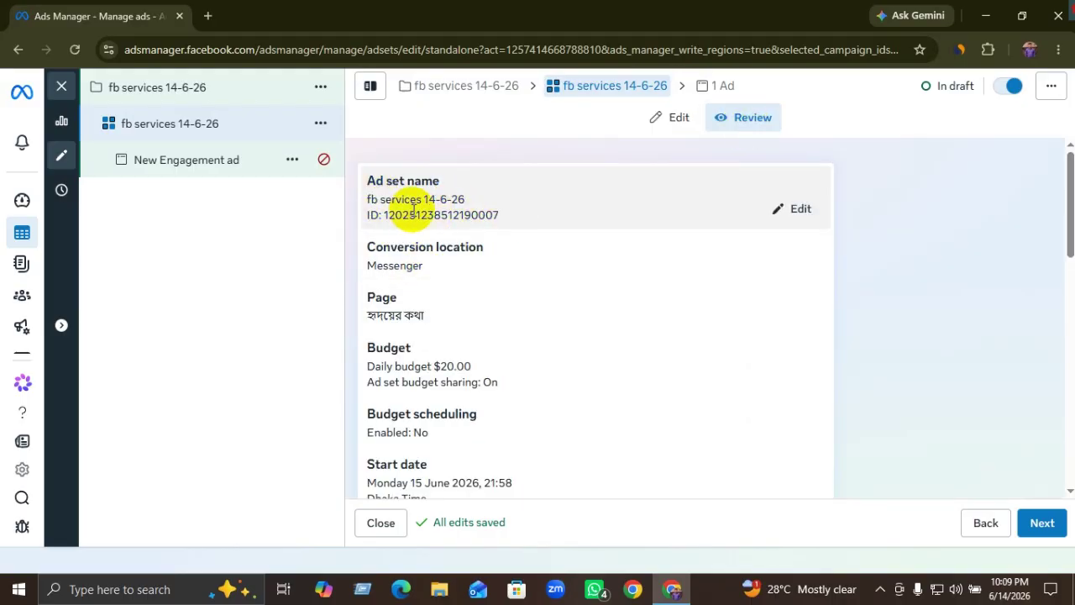
pyautogui.scroll(-2, 431, 283)
pyautogui.scroll(1, 393, 204)
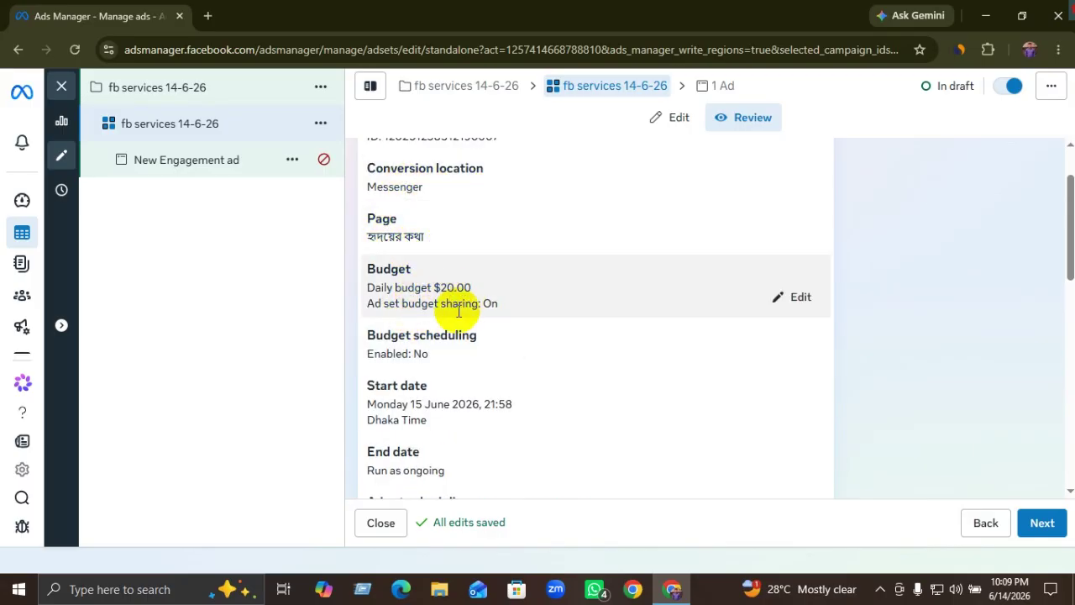
pyautogui.scroll(-4, 458, 311)
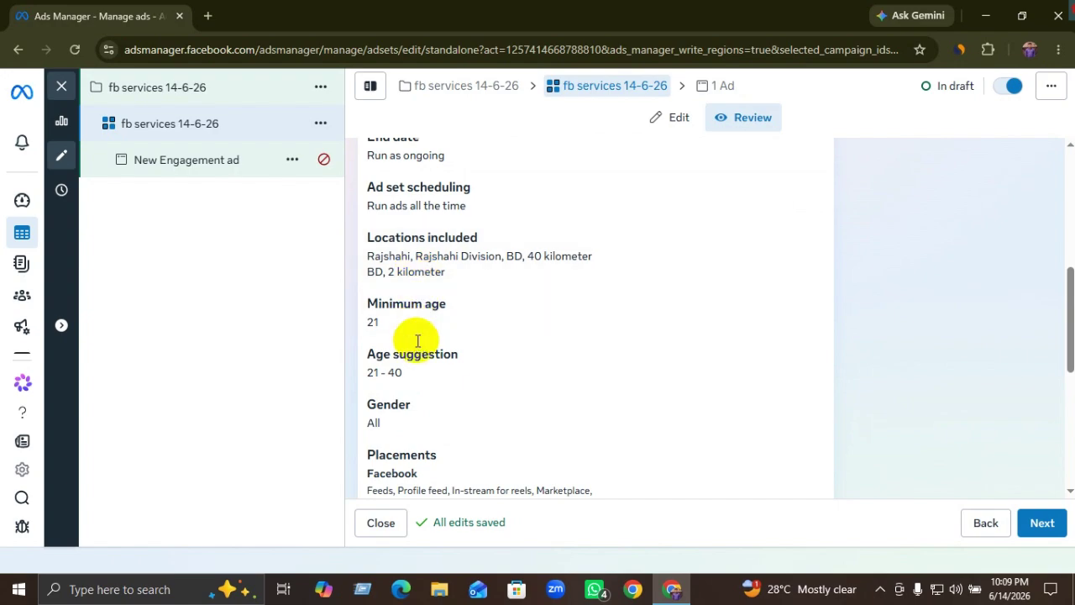
pyautogui.scroll(-2, 418, 340)
pyautogui.scroll(-1, 432, 374)
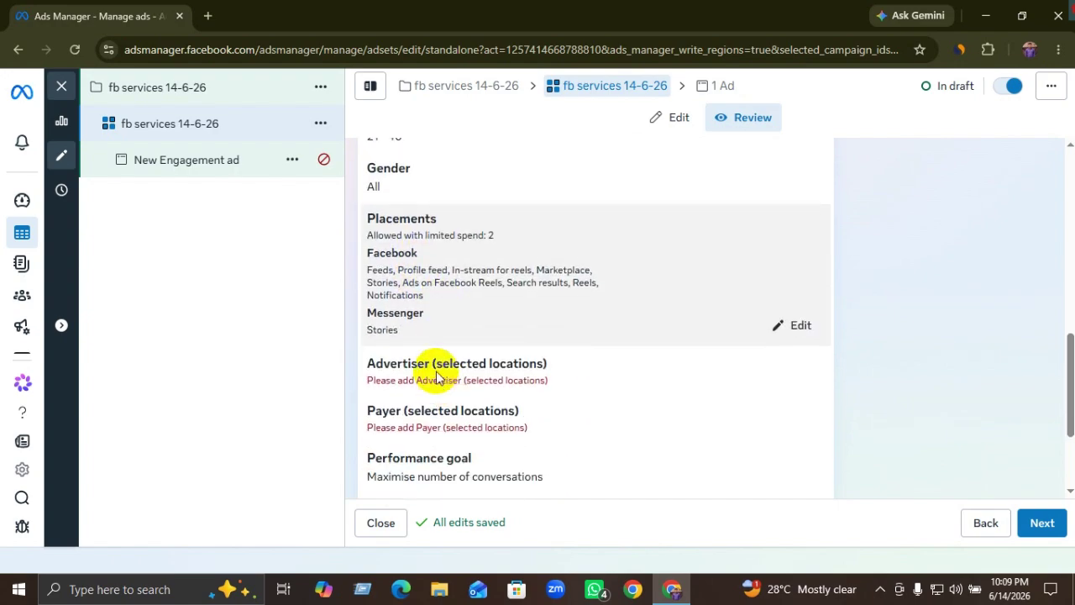
pyautogui.scroll(-1, 424, 336)
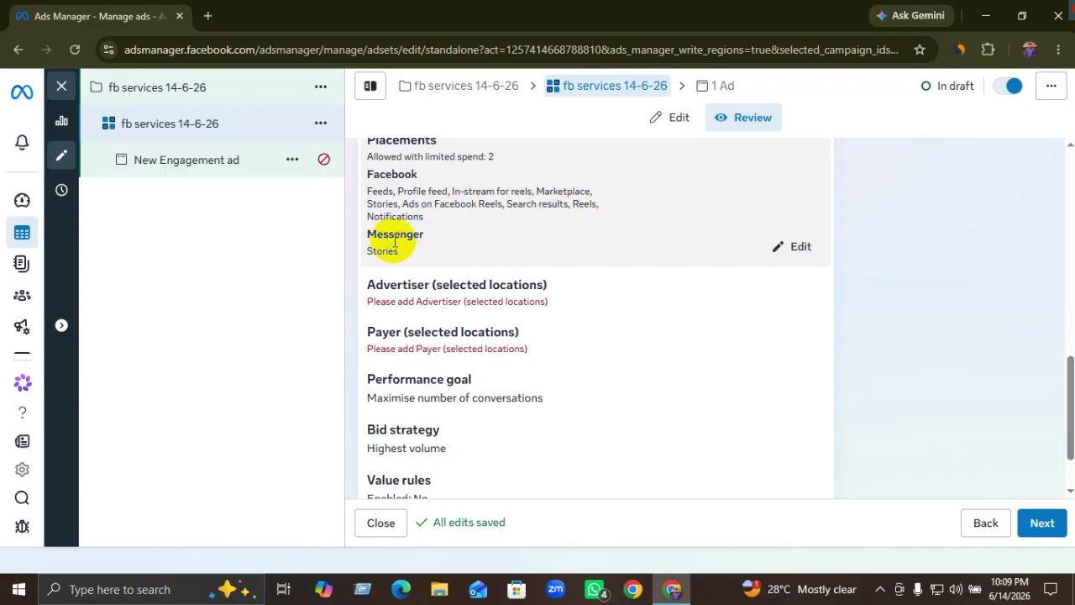
pyautogui.scroll(-2, 628, 391)
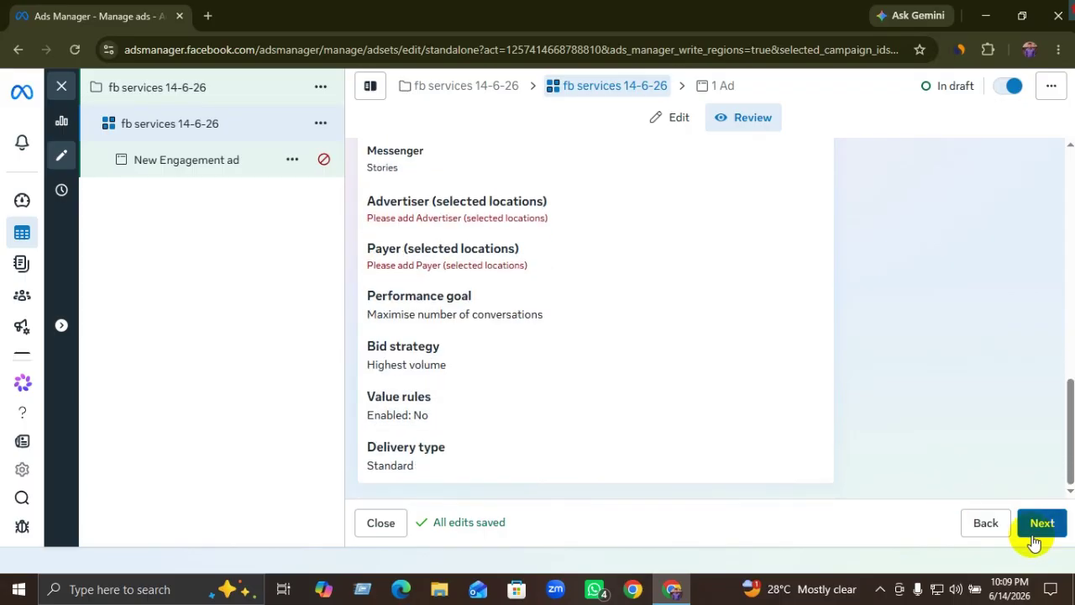
# Continue to the ad level and rename the ad as "fb services 14-6-26"
pyautogui.click(1055, 528)
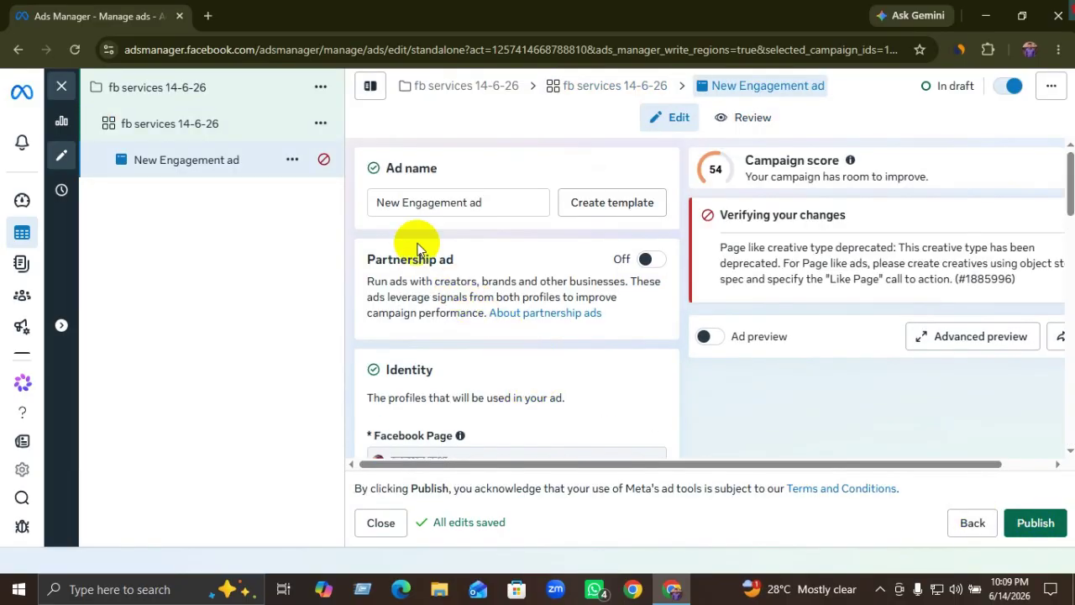
pyautogui.click(504, 200)
pyautogui.moveTo(503, 200); pyautogui.dragTo(353, 206)
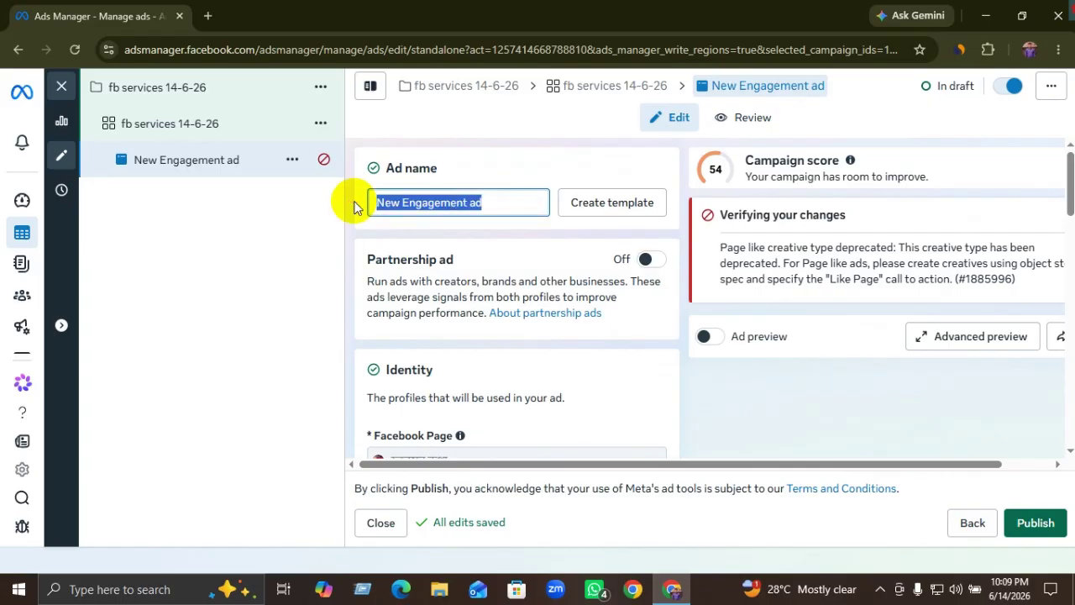
pyautogui.write('fb services 14-6-26')
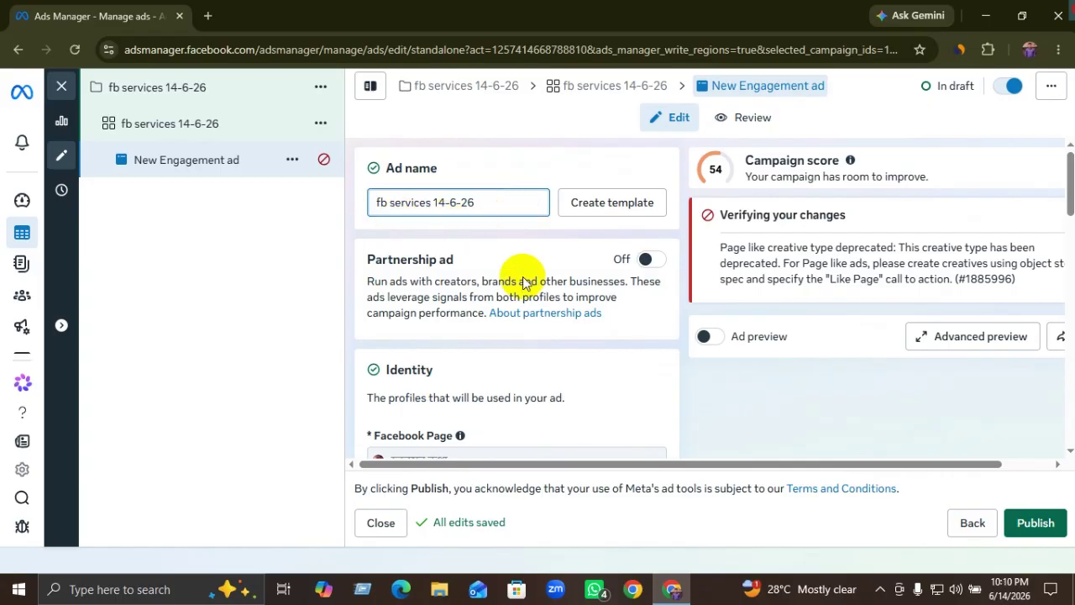
# Change the ad setup from using an existing post to Create ad
pyautogui.scroll(-2, 486, 324)
pyautogui.scroll(-4, 483, 325)
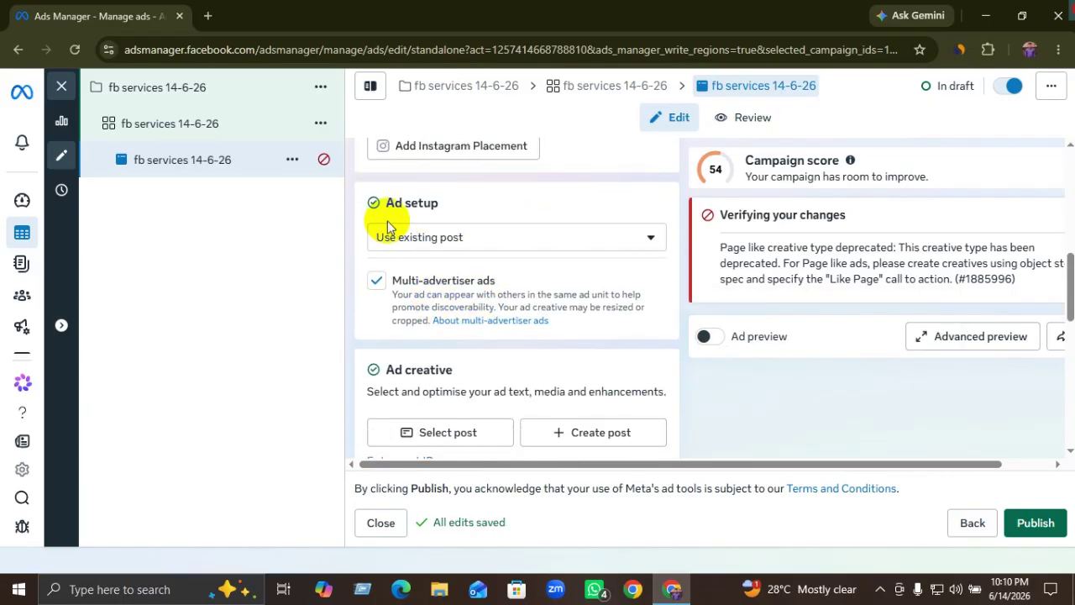
pyautogui.click(437, 237)
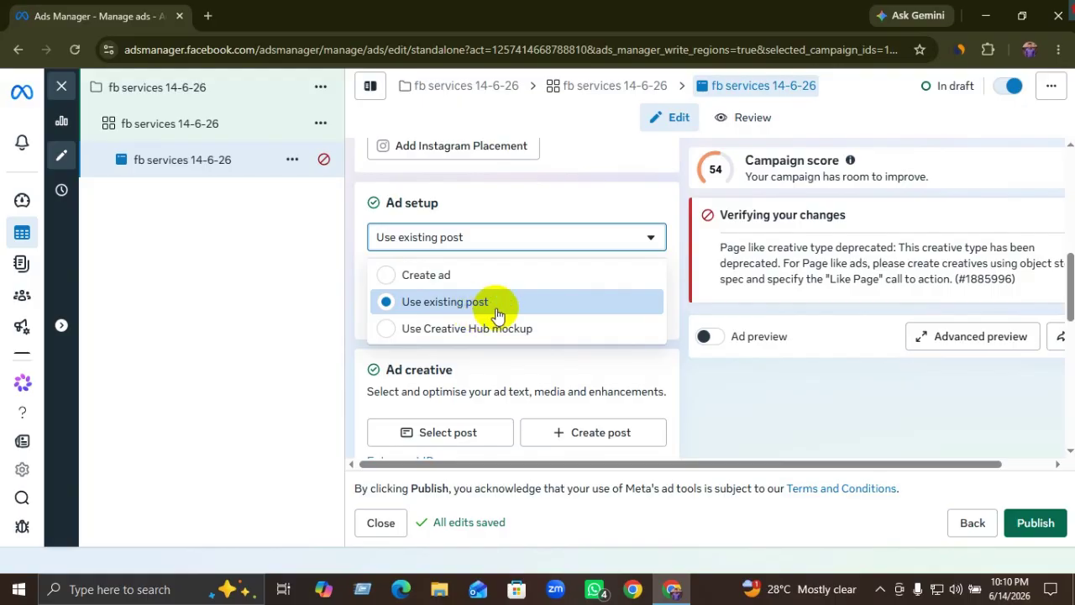
pyautogui.click(445, 278)
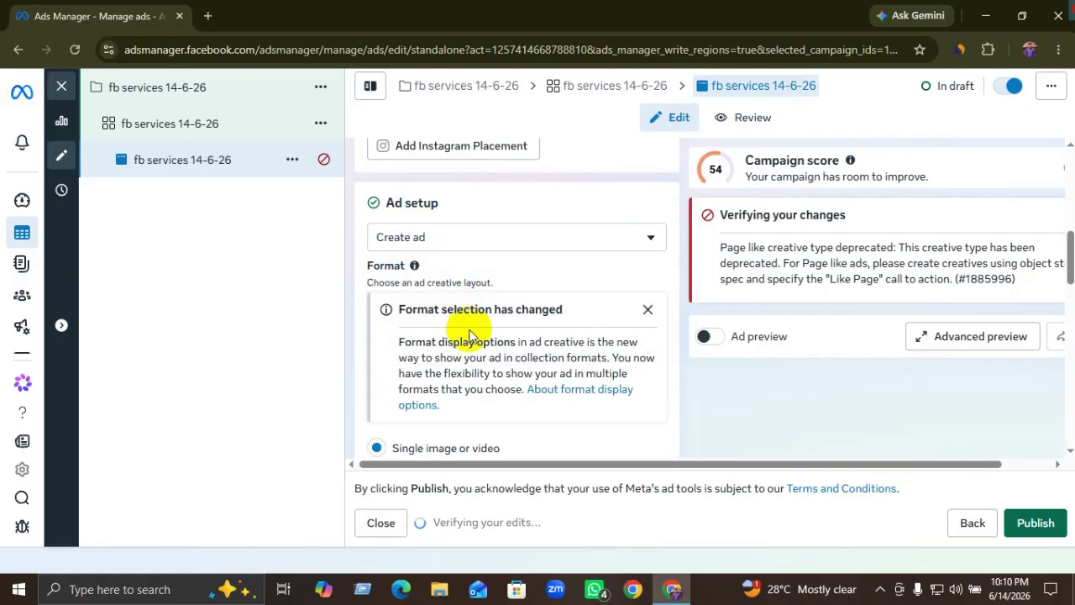
# Keep the Single image or video format and start setting up the ad creative as an image ad
pyautogui.scroll(-4, 458, 294)
pyautogui.scroll(1, 458, 312)
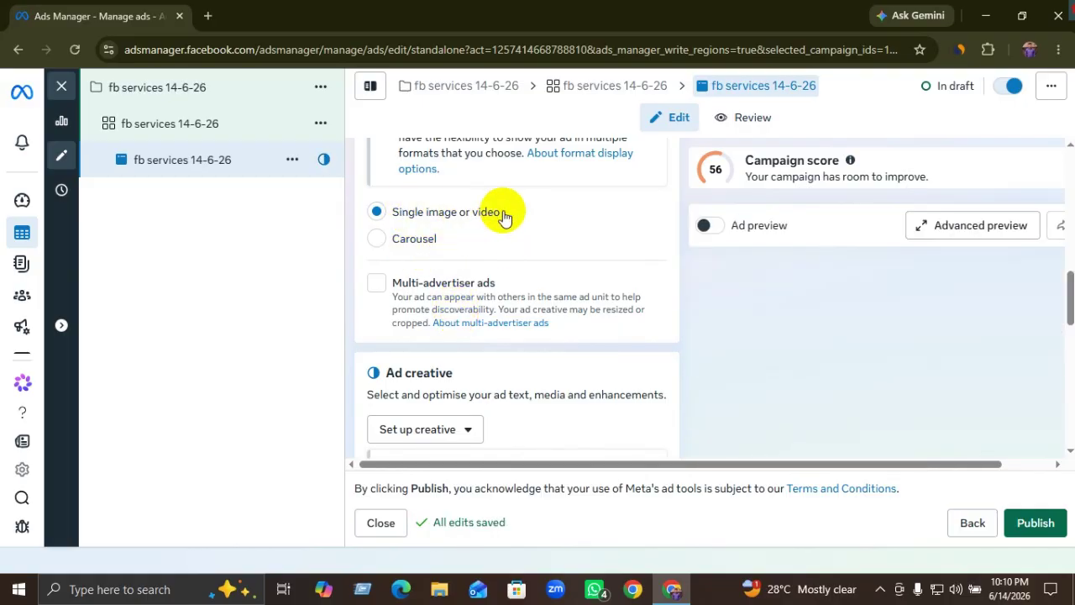
pyautogui.scroll(-2, 460, 329)
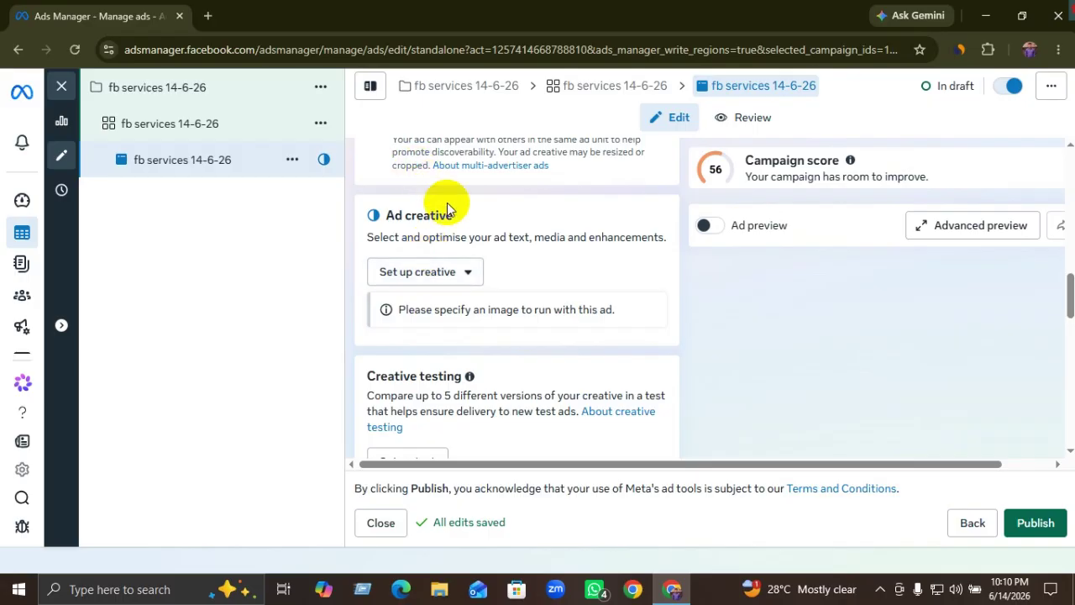
pyautogui.click(439, 275)
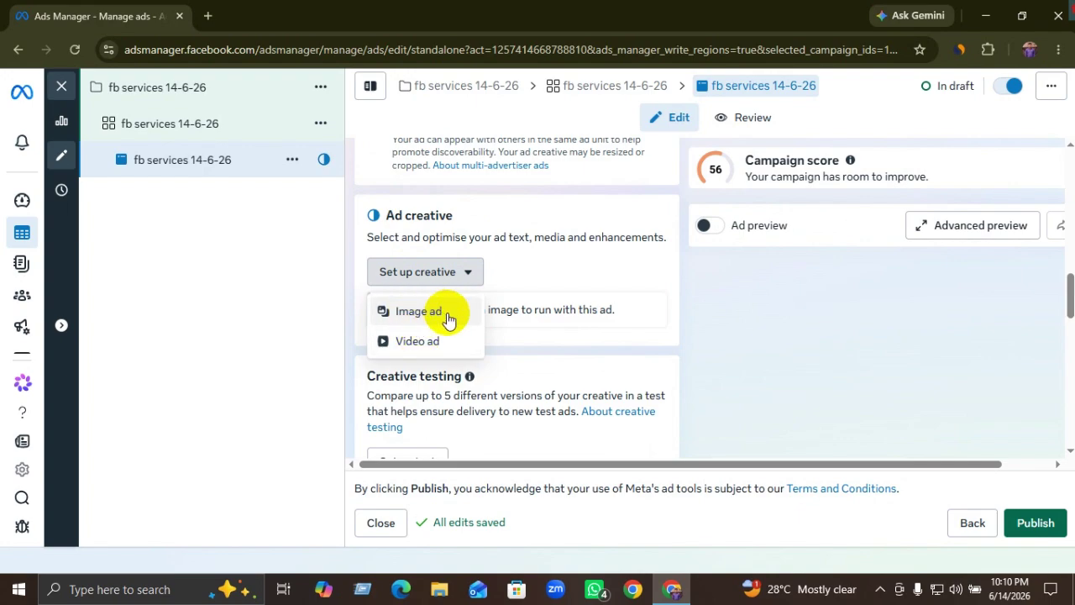
pyautogui.click(420, 312)
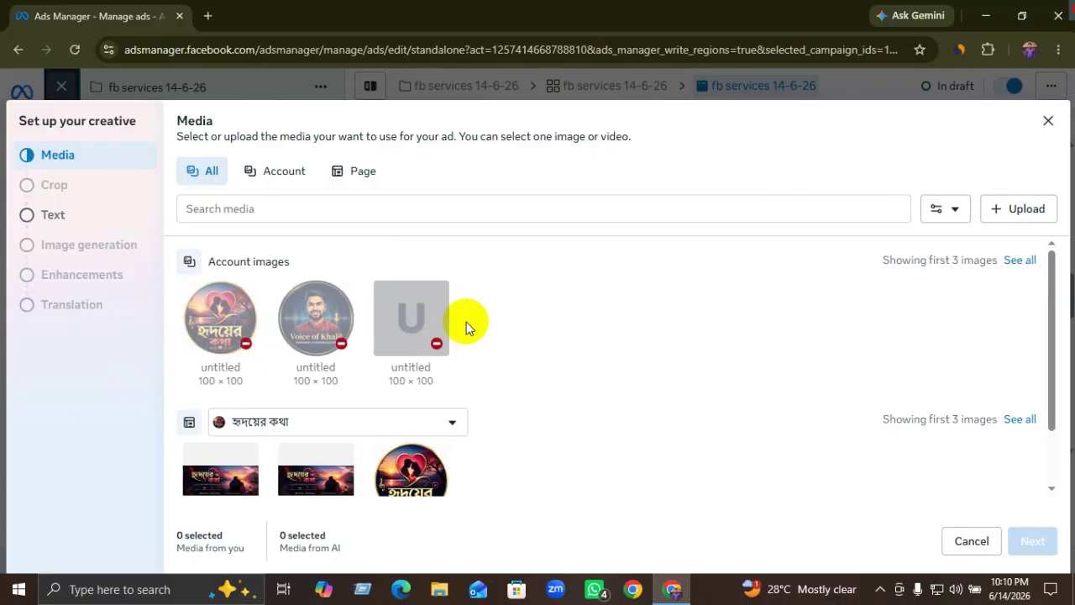
# Start a media upload for the creative and choose the image "paradise it ser" from the Downloads folder
pyautogui.click(1007, 214)
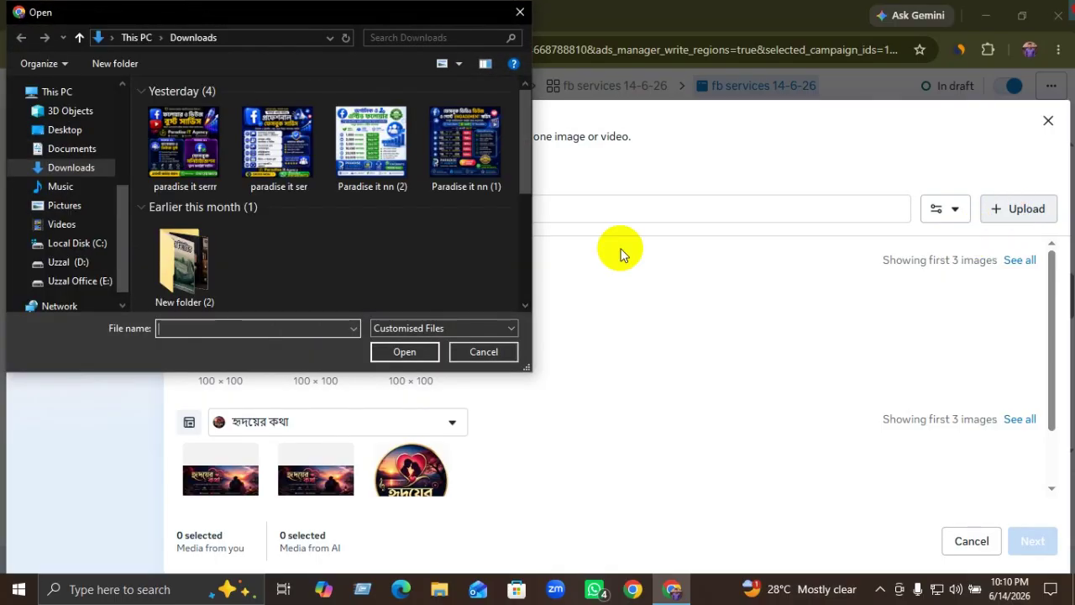
pyautogui.click(277, 168)
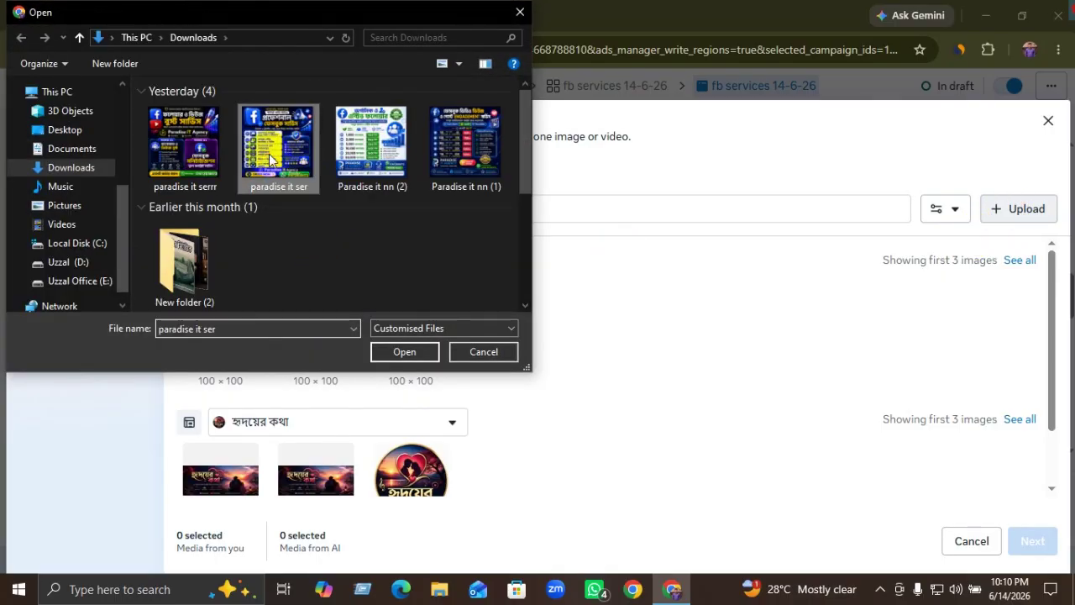
pyautogui.click(400, 351)
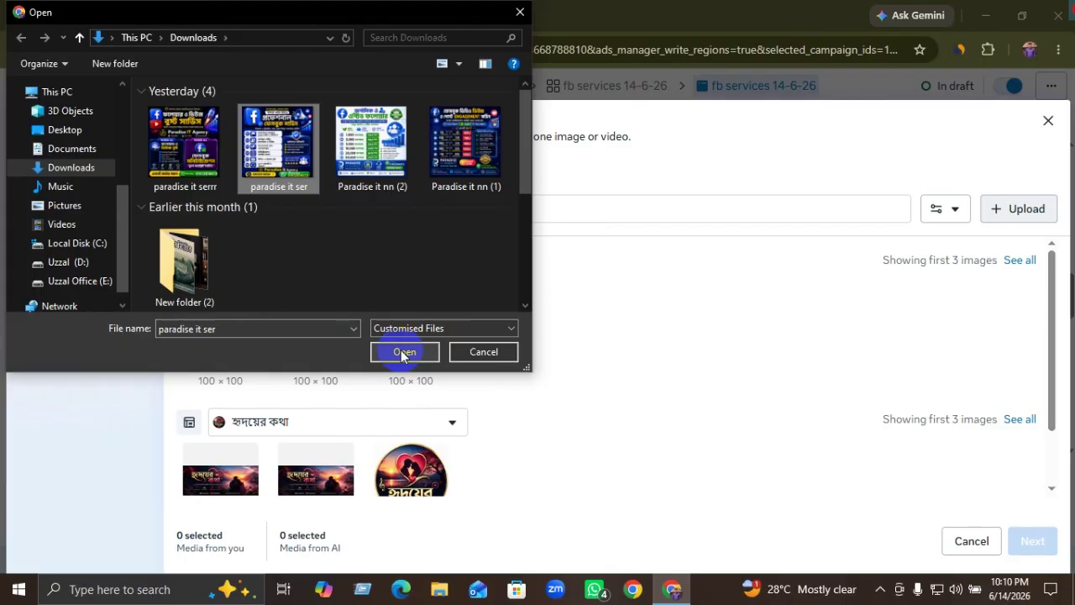
# Look through the Downloads folder and its All subfolder for a suitable ad image, and return to Downloads
pyautogui.scroll(-3, 333, 234)
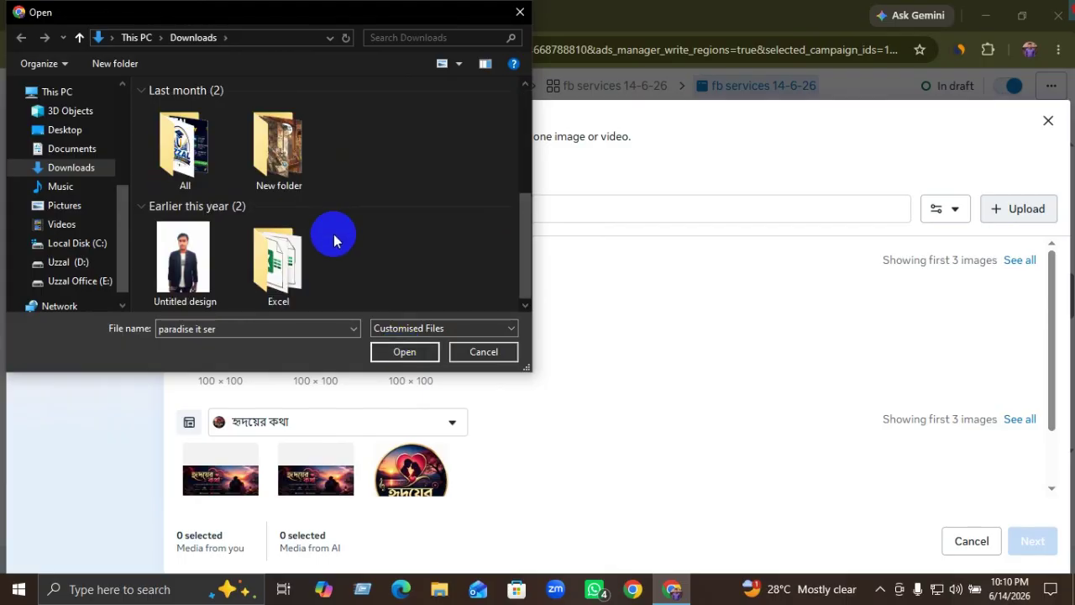
pyautogui.scroll(3, 319, 248)
pyautogui.scroll(-3, 315, 252)
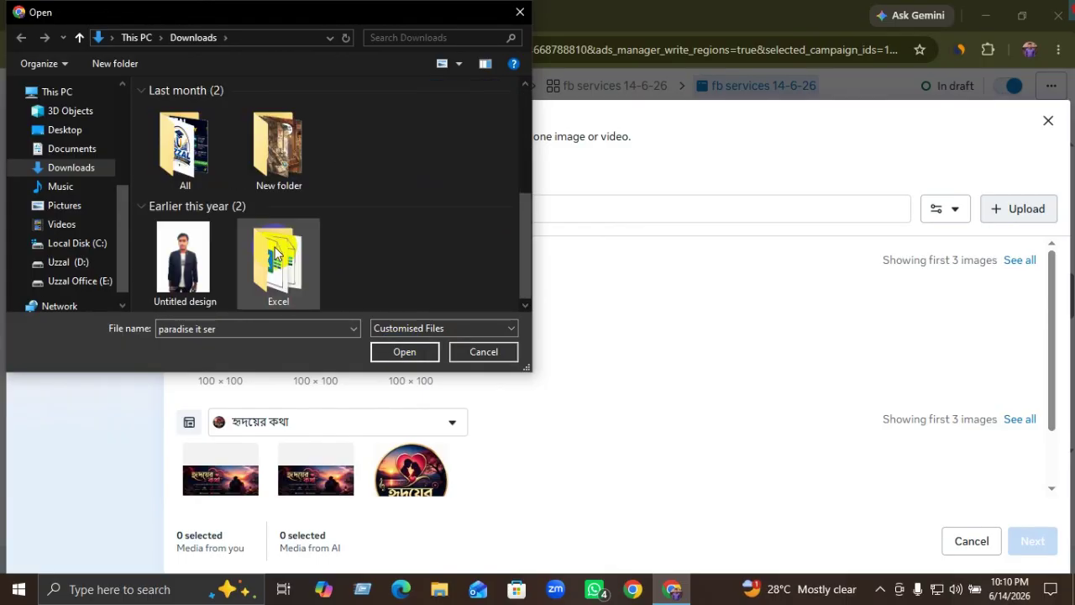
pyautogui.doubleClick(193, 144)
pyautogui.scroll(-1, 342, 205)
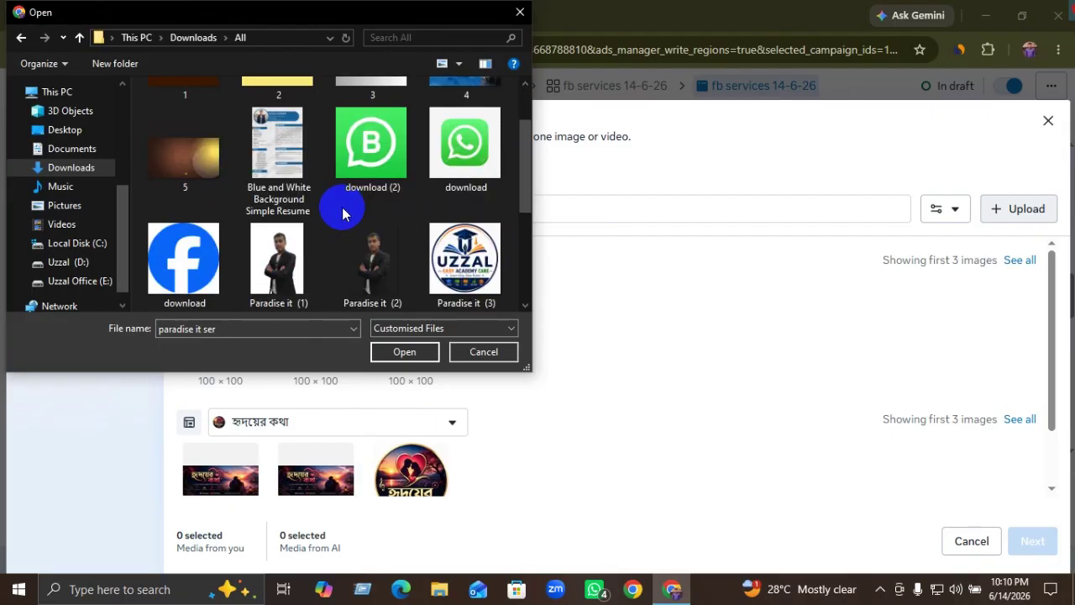
pyautogui.scroll(-3, 342, 208)
pyautogui.scroll(4, 342, 209)
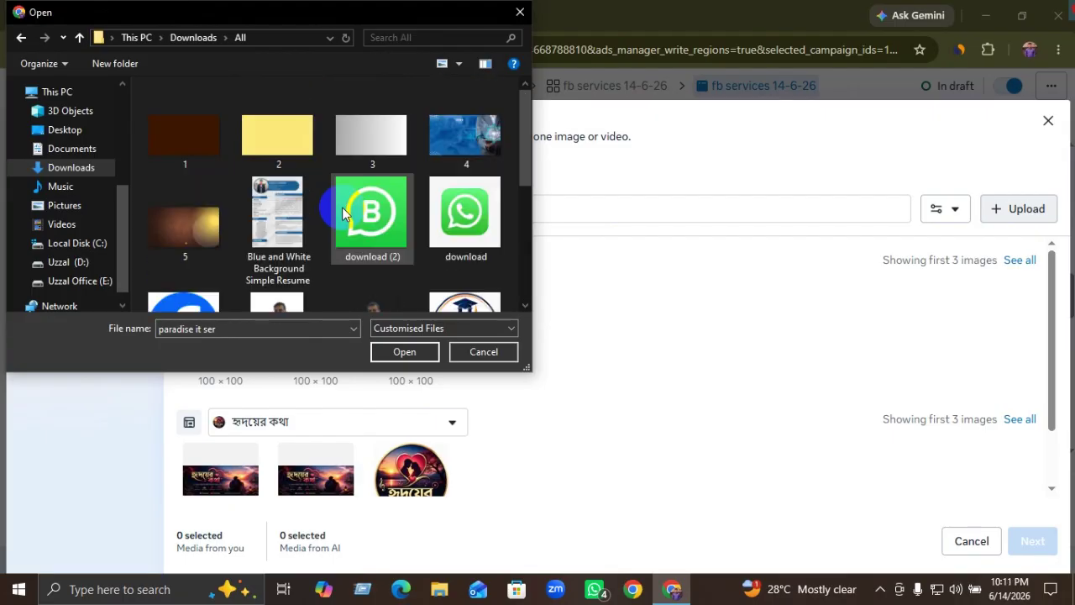
pyautogui.scroll(-3, 341, 210)
pyautogui.scroll(3, 342, 210)
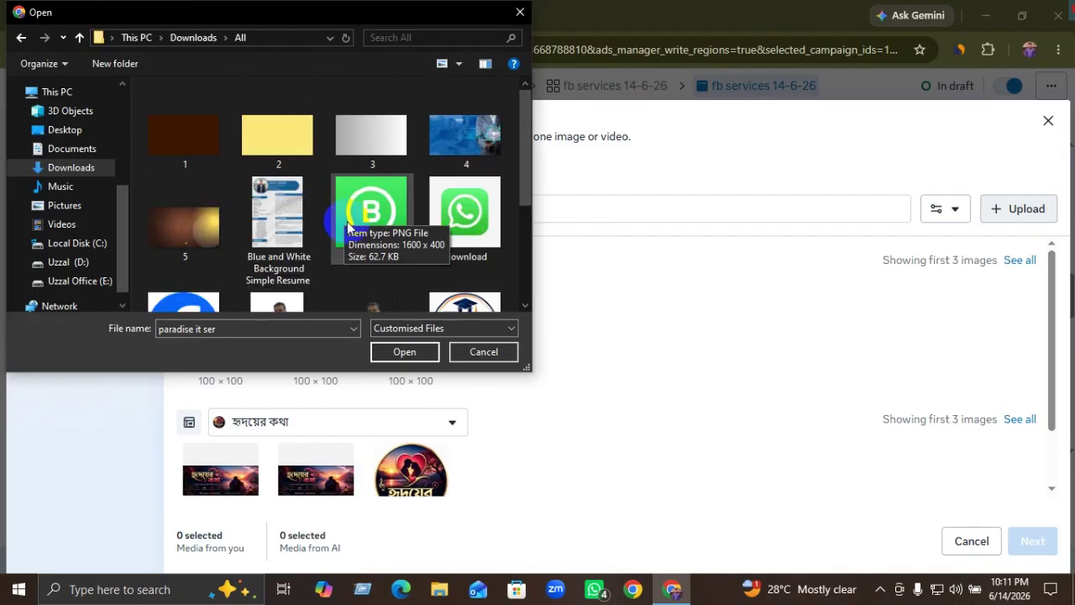
pyautogui.click(20, 38)
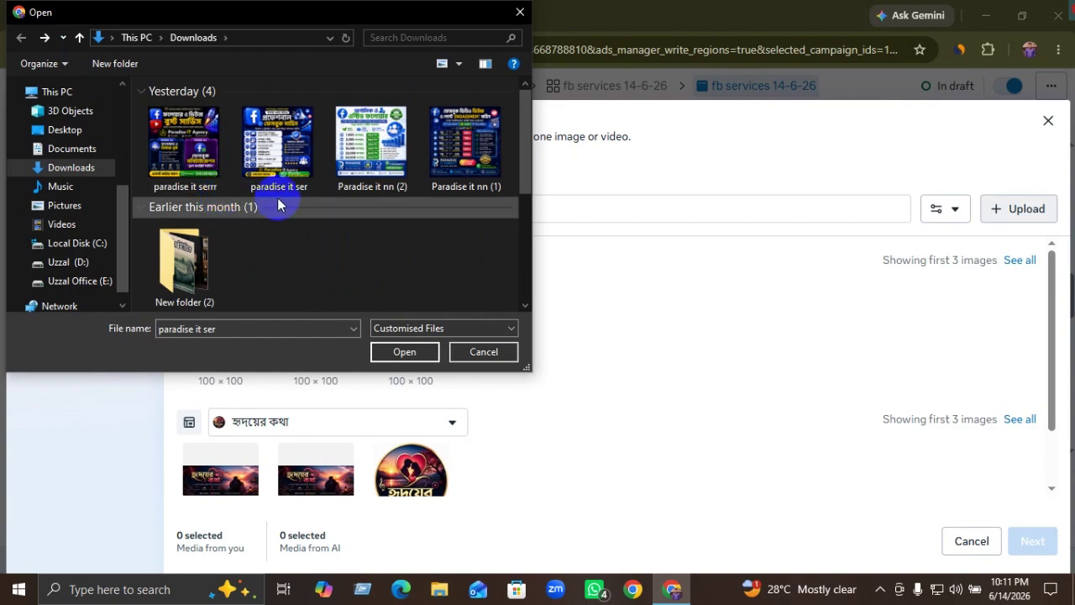
# Upload the image "Paradise it nn (1)" from Downloads as the ad media and accept the preselected placement crops
pyautogui.click(464, 145)
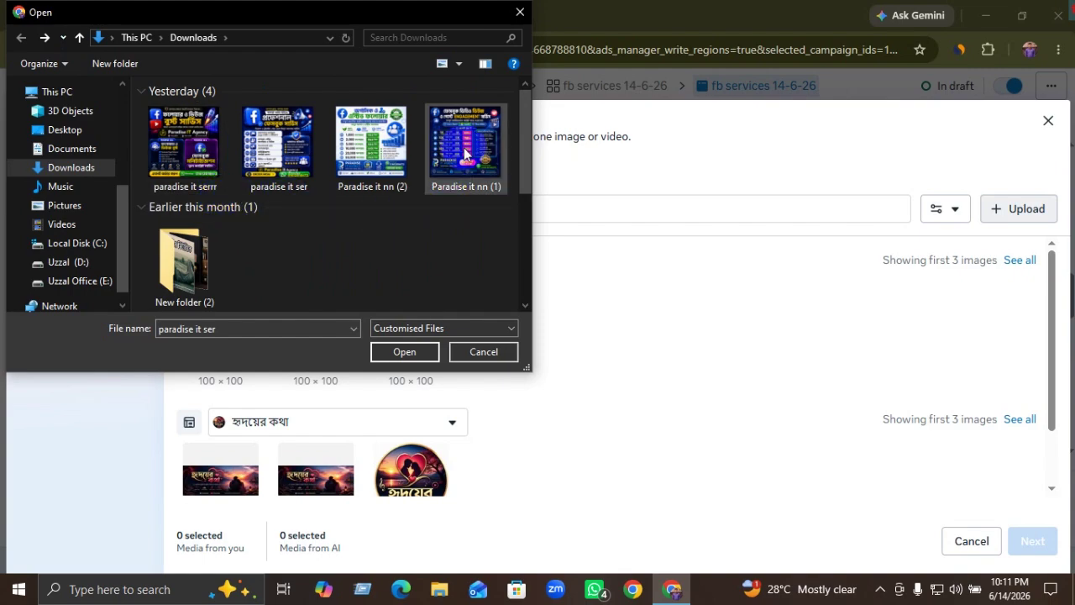
pyautogui.click(406, 351)
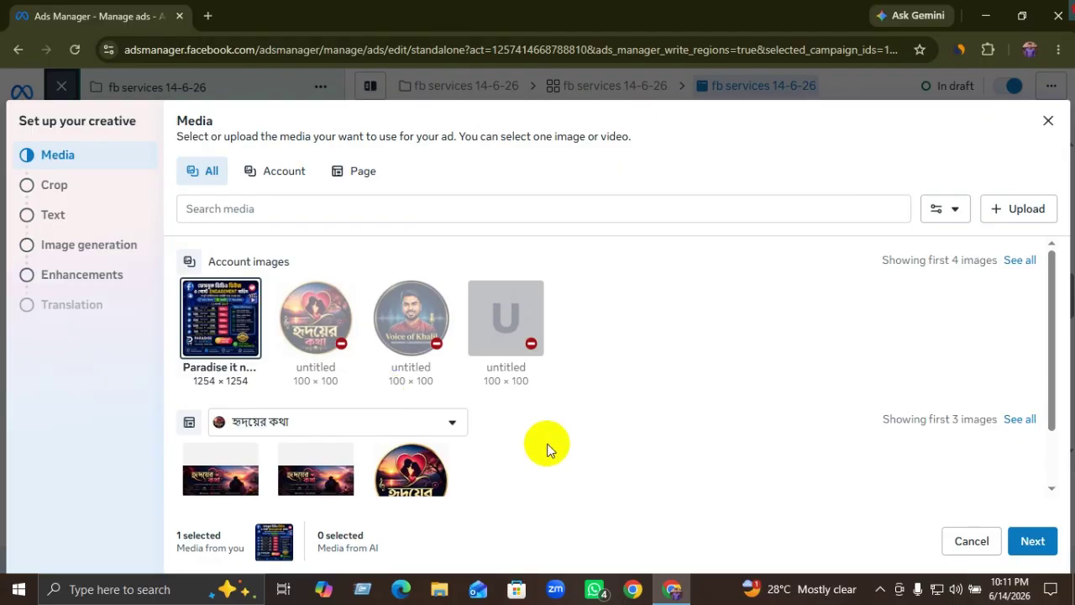
pyautogui.click(1034, 549)
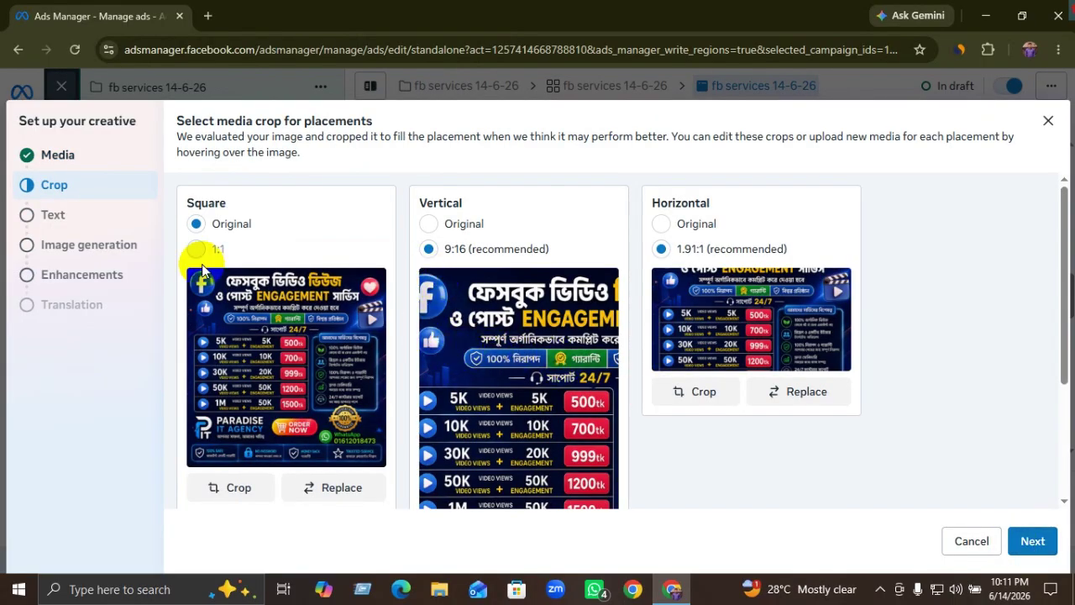
pyautogui.click(1032, 540)
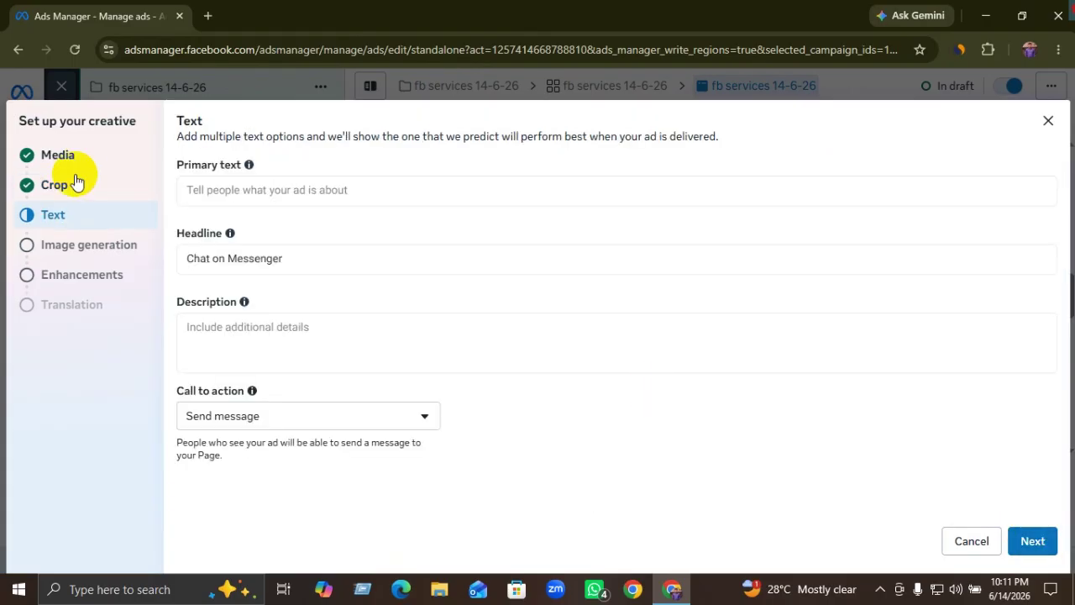
# Enter "hi" as the ad's primary text and add a second, empty primary text option
pyautogui.click(252, 191)
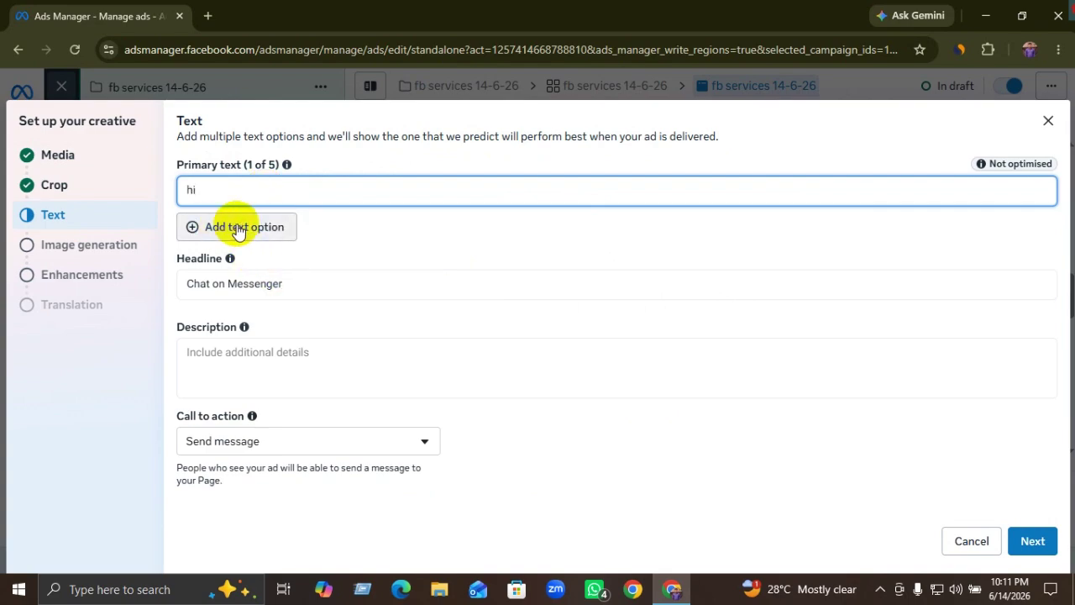
pyautogui.click(239, 232)
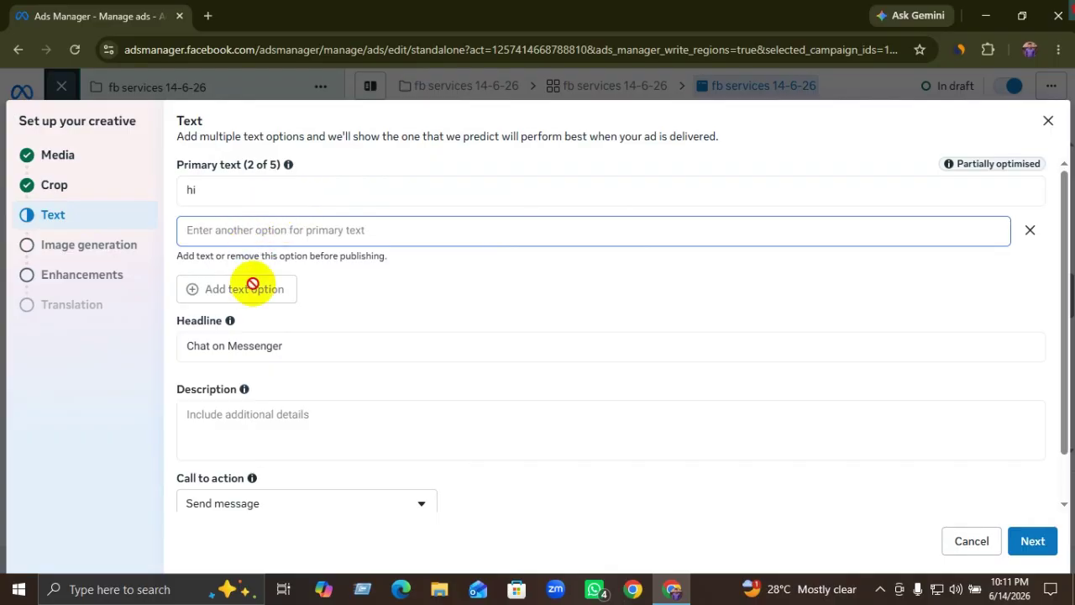
# Replace the ad's default headline with "Order now"
pyautogui.click(281, 345)
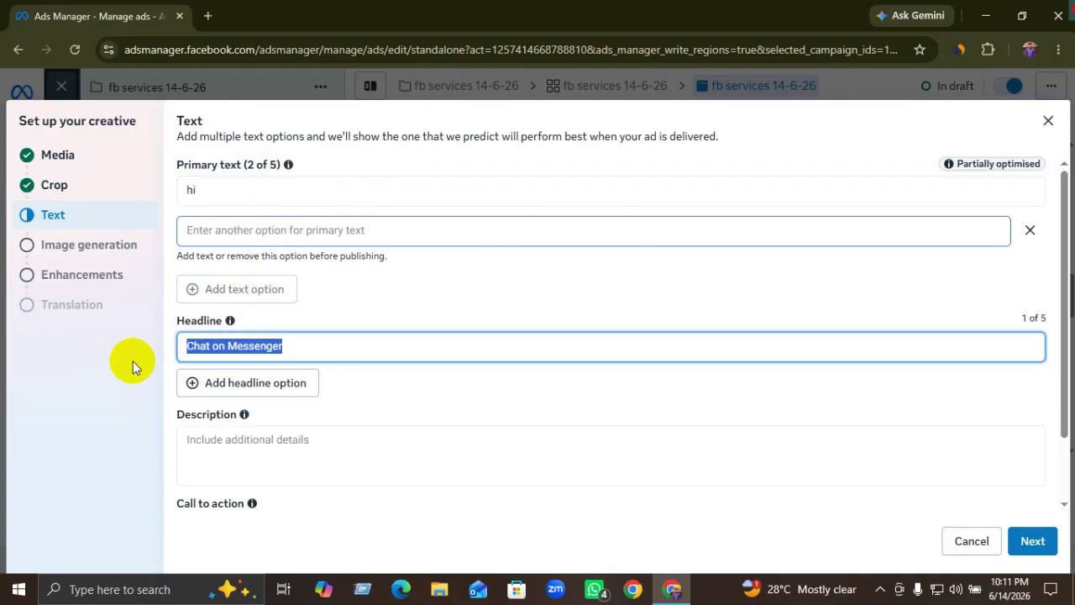
pyautogui.write('order ')
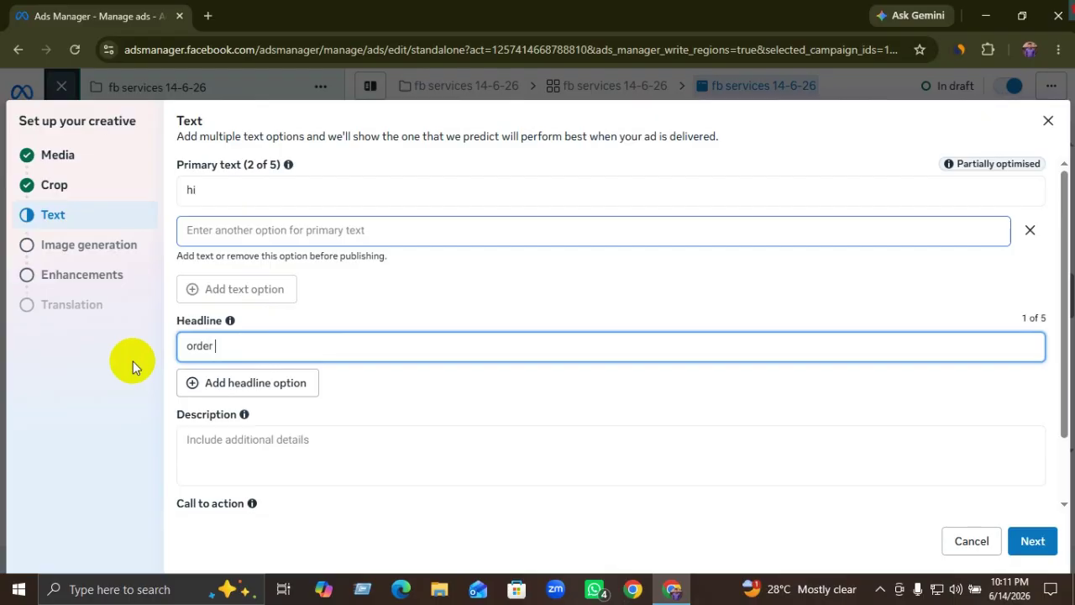
pyautogui.write('now')
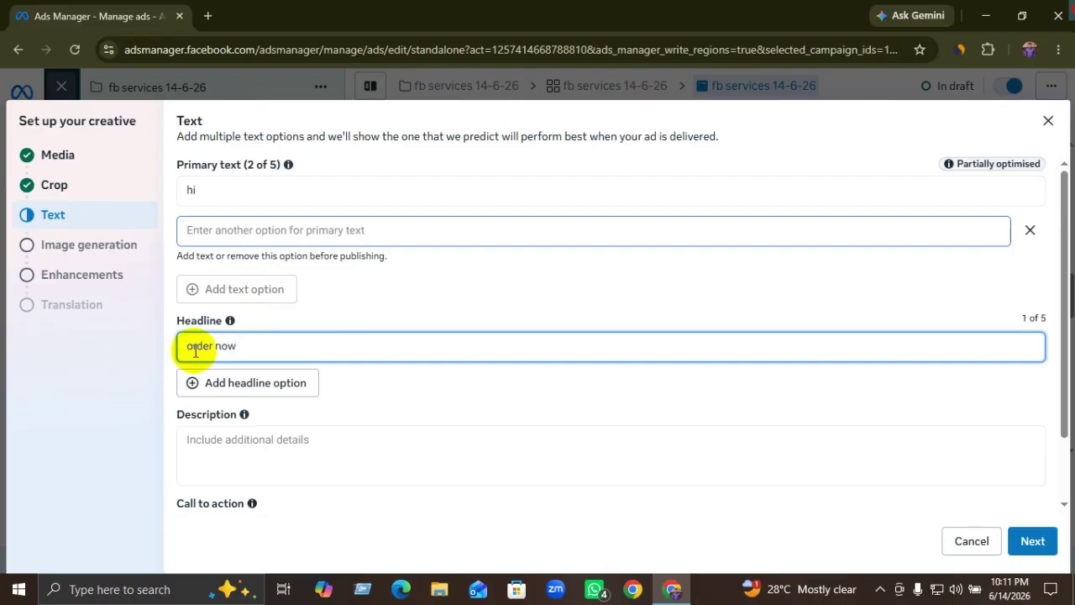
pyautogui.write('O')
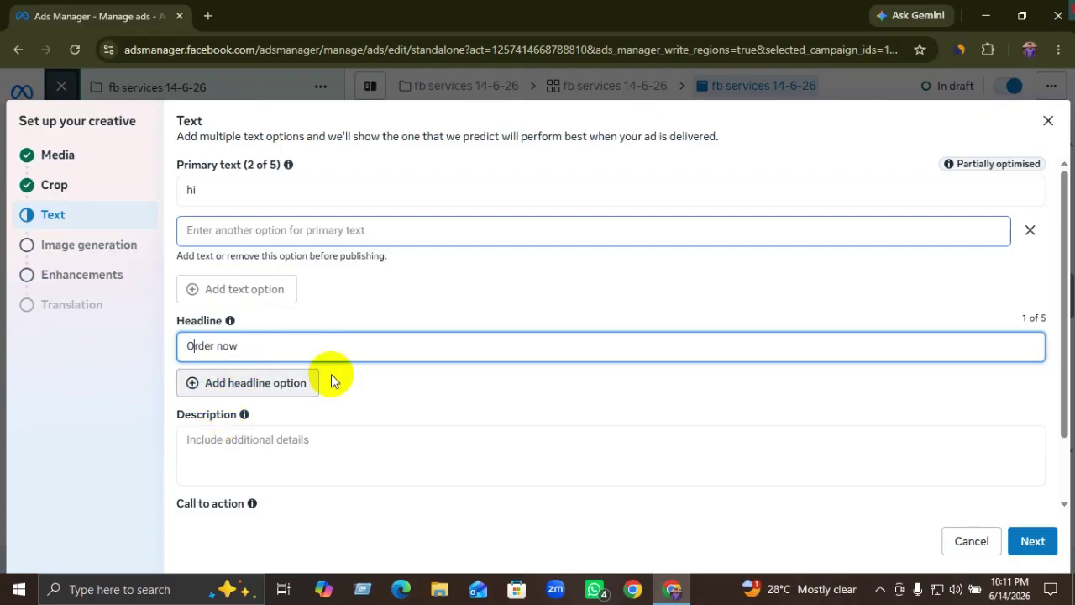
# Check the call to action choices and keep Send message
pyautogui.scroll(-1, 254, 406)
pyautogui.click(365, 448)
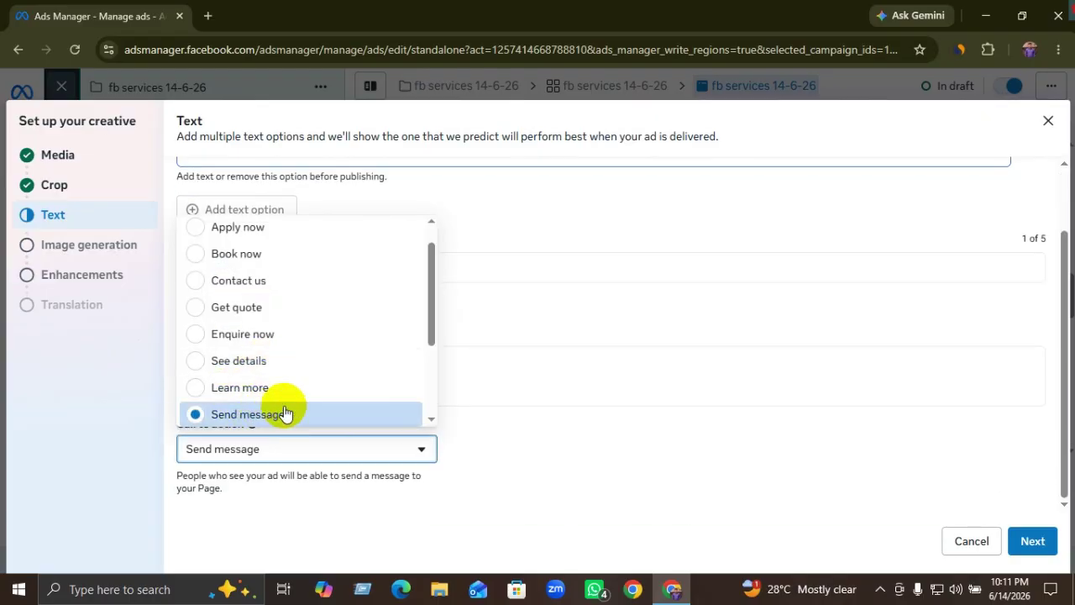
pyautogui.click(267, 413)
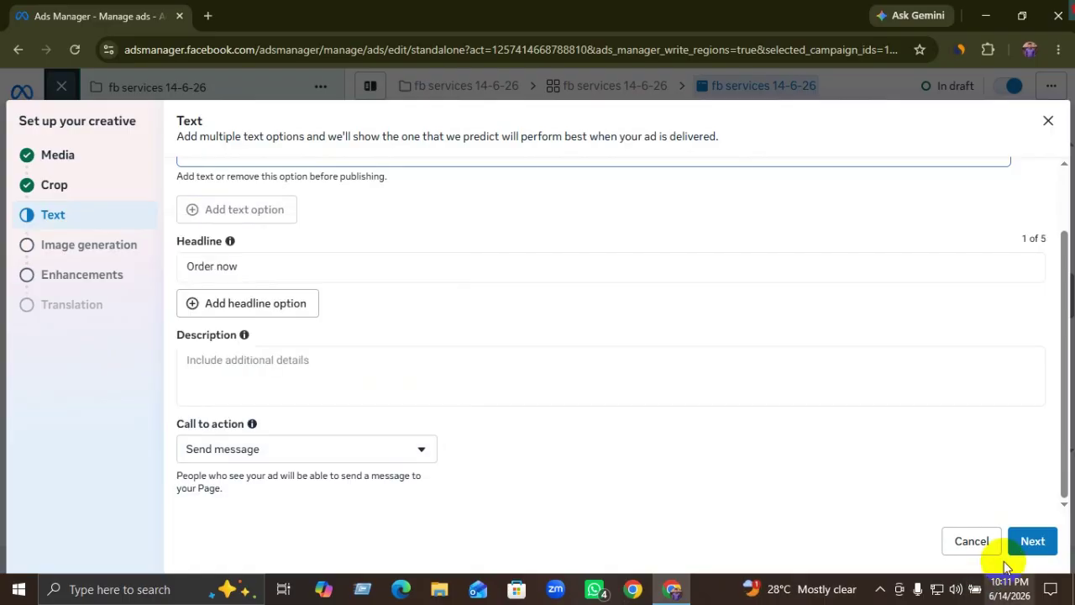
# Skip the AI image generation without choosing any images and finish the creative setup with the default enhancements
pyautogui.click(1035, 538)
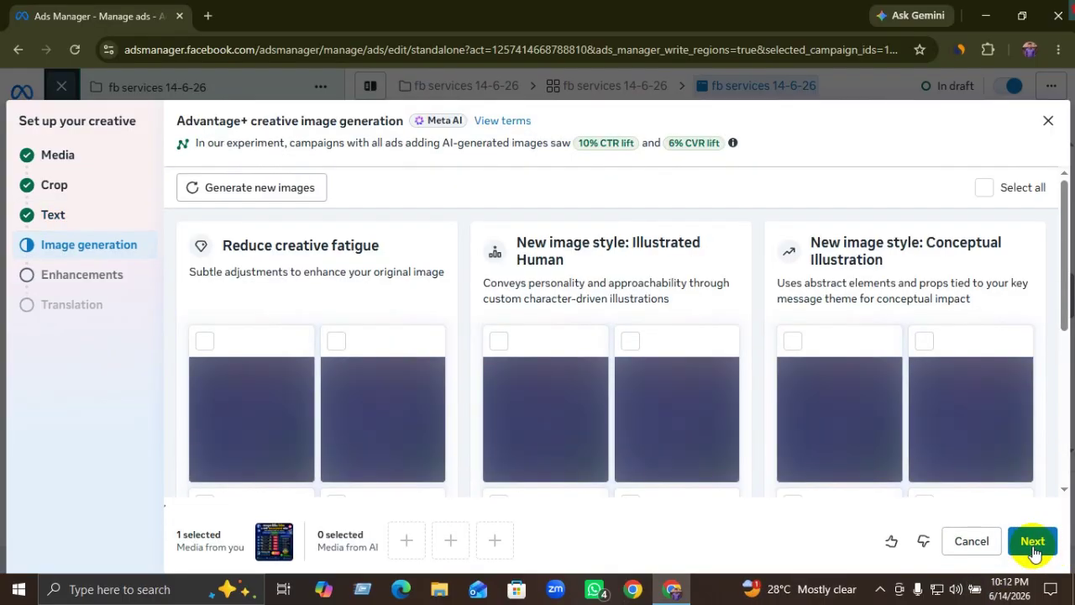
pyautogui.click(1033, 543)
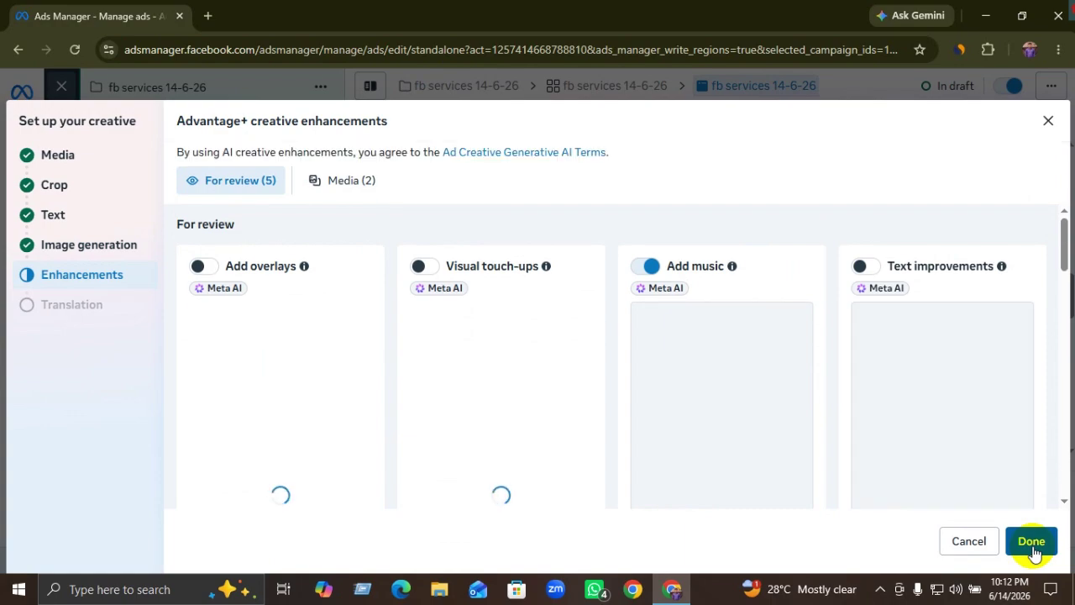
pyautogui.click(1031, 544)
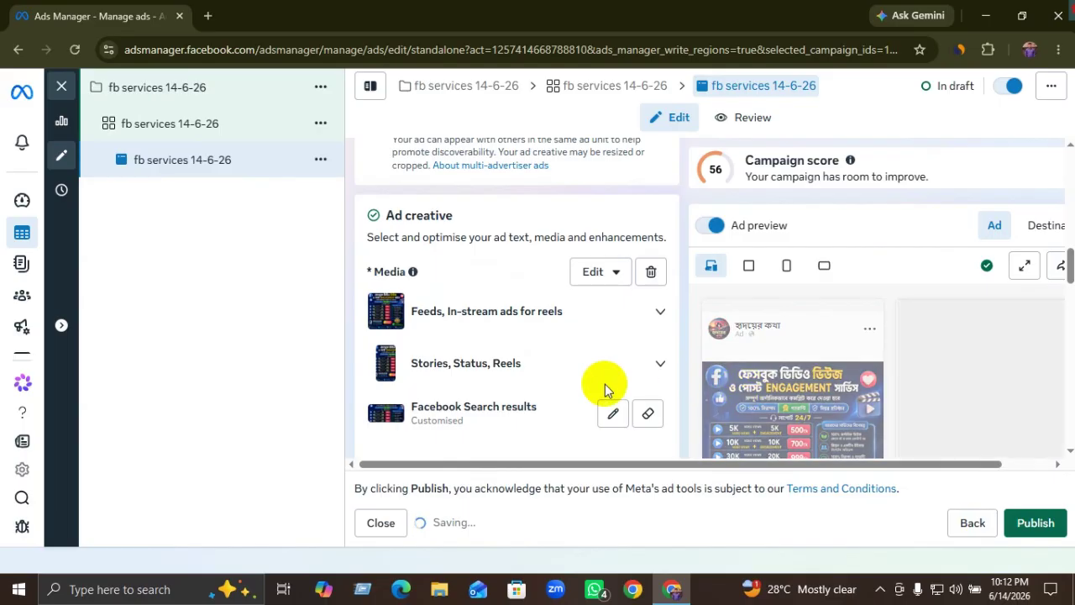
# Review the ad creative's media, texts and enhancements, and the suggested chat template with its greeting and questions
pyautogui.scroll(-1, 580, 378)
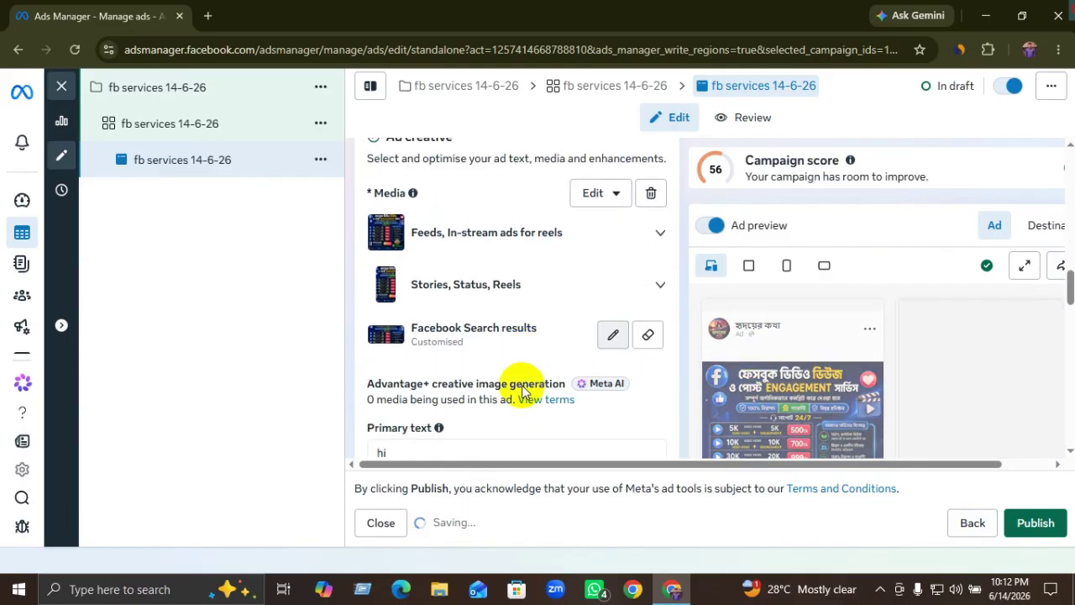
pyautogui.scroll(-5, 521, 391)
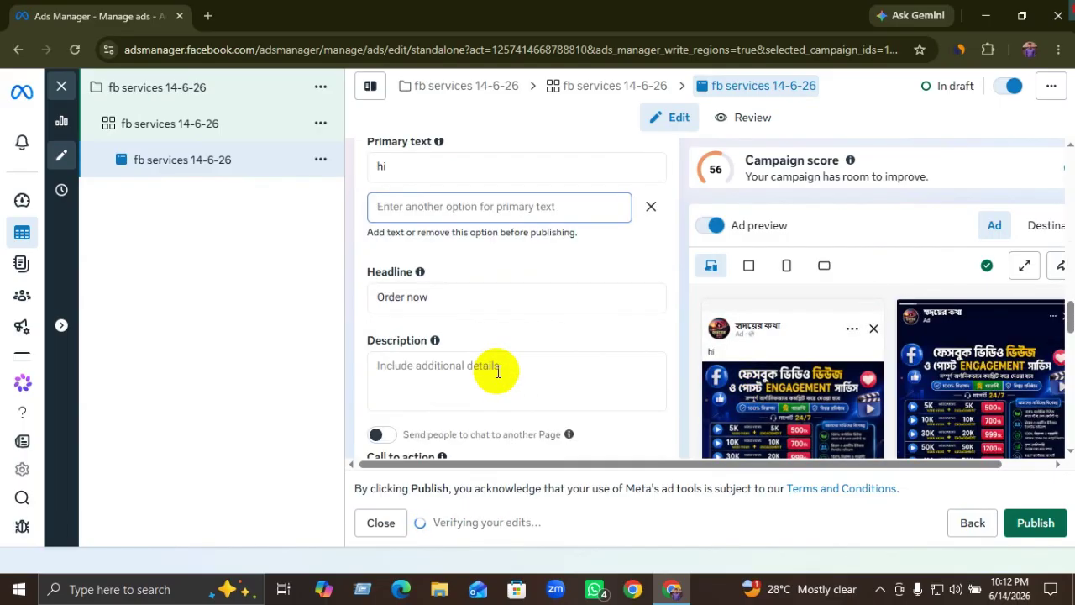
pyautogui.scroll(-3, 498, 370)
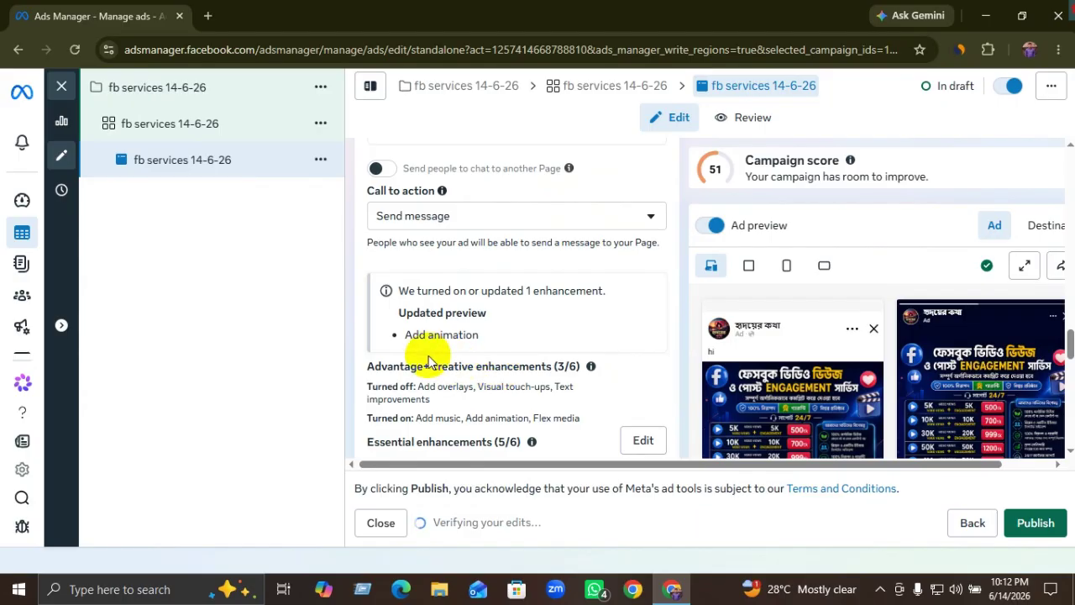
pyautogui.scroll(-6, 424, 361)
pyautogui.scroll(-2, 438, 370)
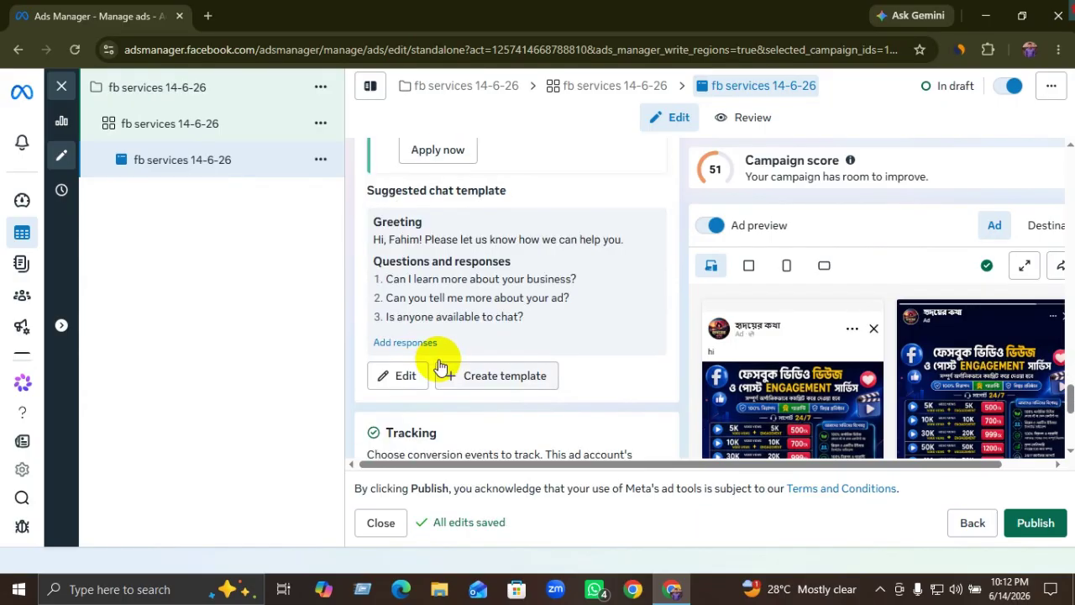
pyautogui.scroll(1, 428, 349)
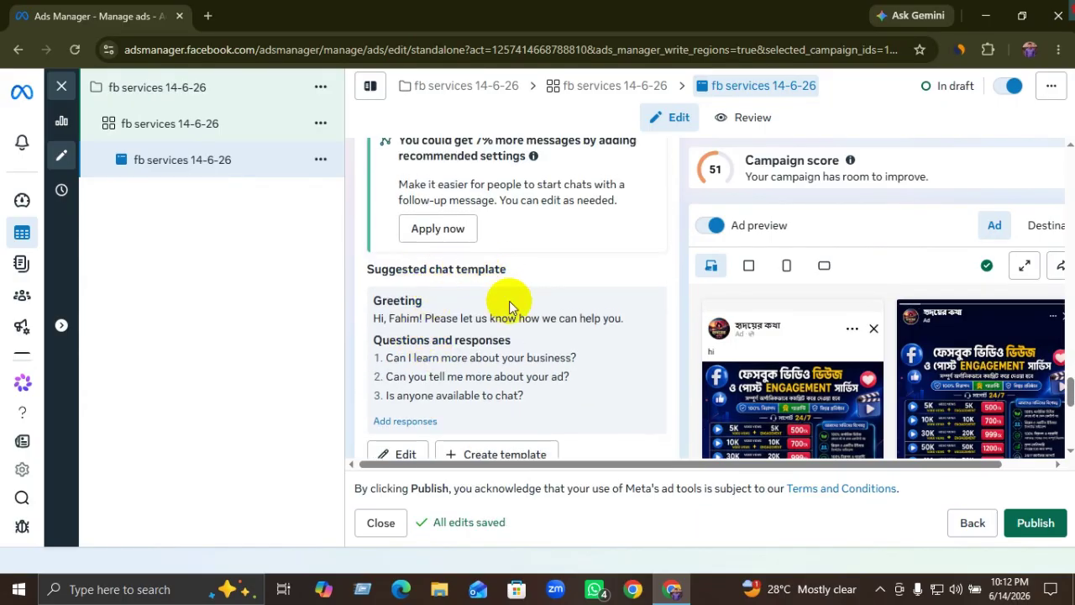
pyautogui.scroll(1, 479, 319)
pyautogui.scroll(-2, 443, 311)
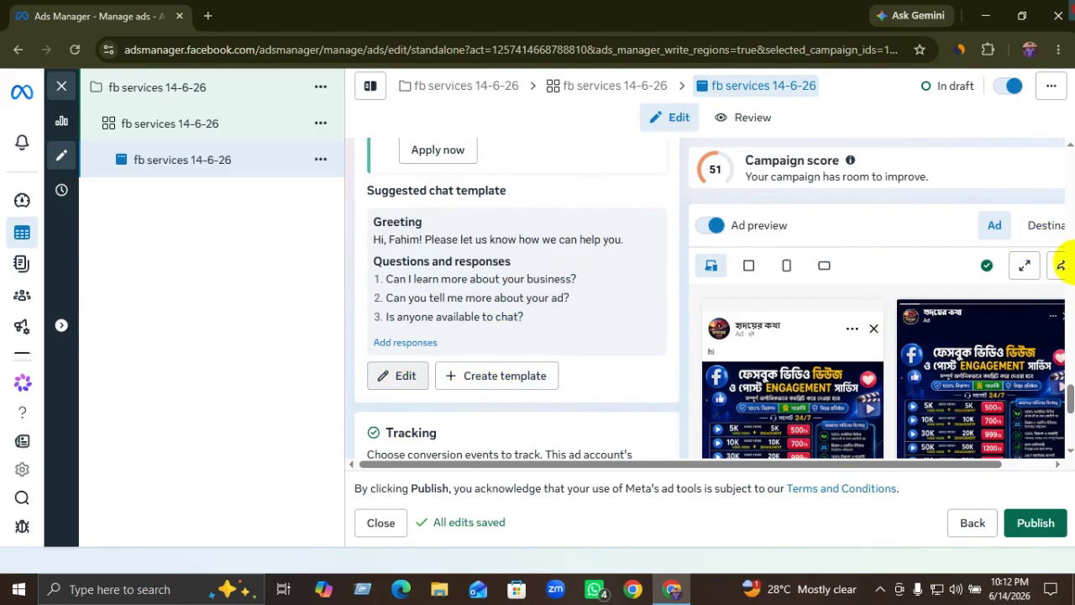
# Preview the ad's Messenger destination chat, including the greeting and suggested questions
pyautogui.click(1050, 227)
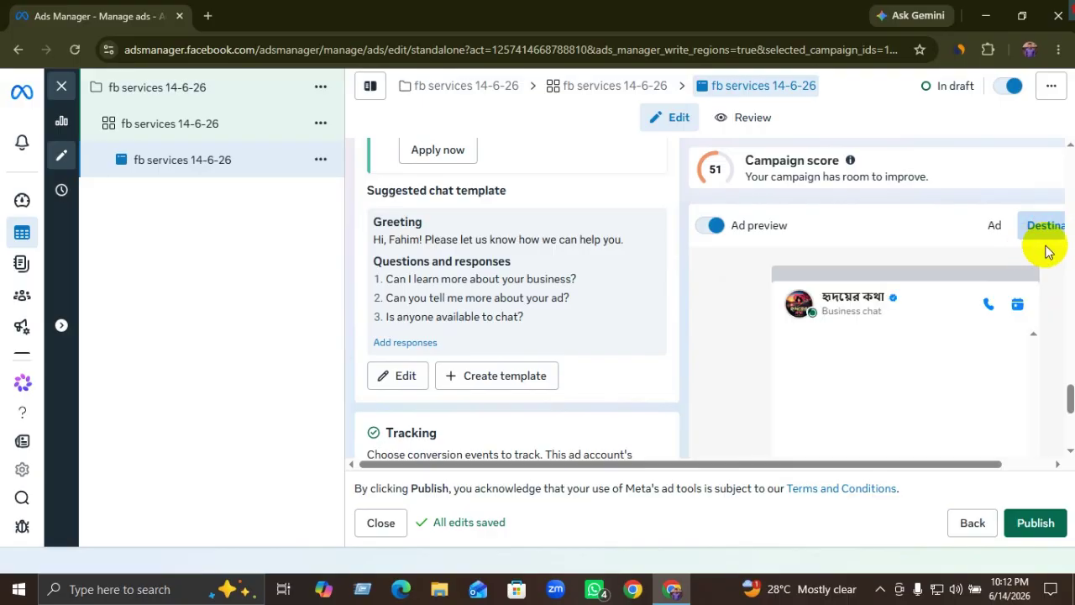
pyautogui.scroll(-1, 976, 337)
pyautogui.scroll(-3, 977, 338)
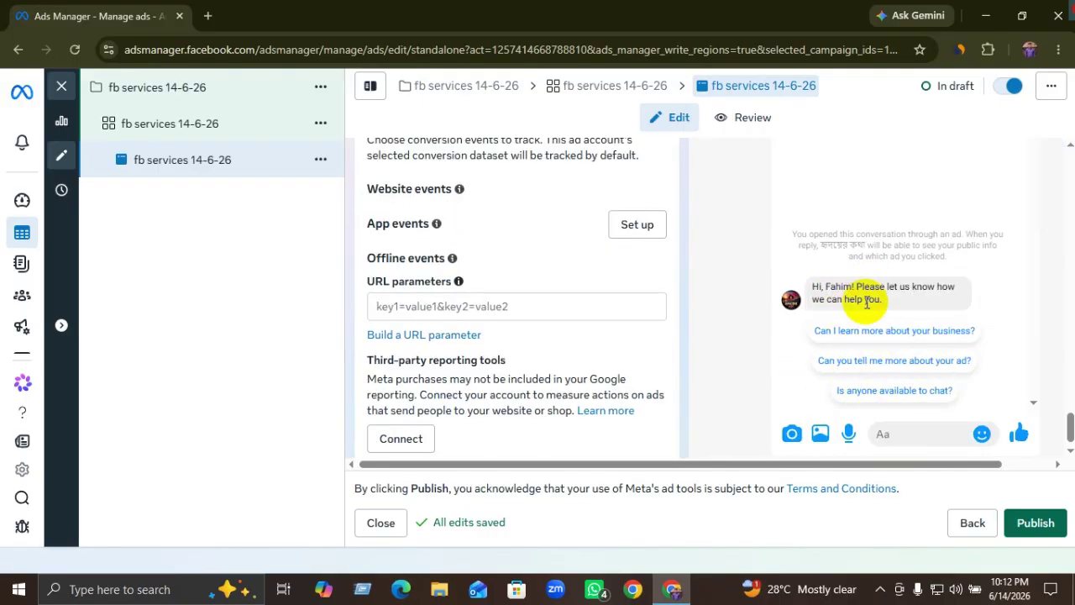
# Open the suggested chat template for editing and select the greeting sentence that follows the name placeholder
pyautogui.scroll(3, 513, 353)
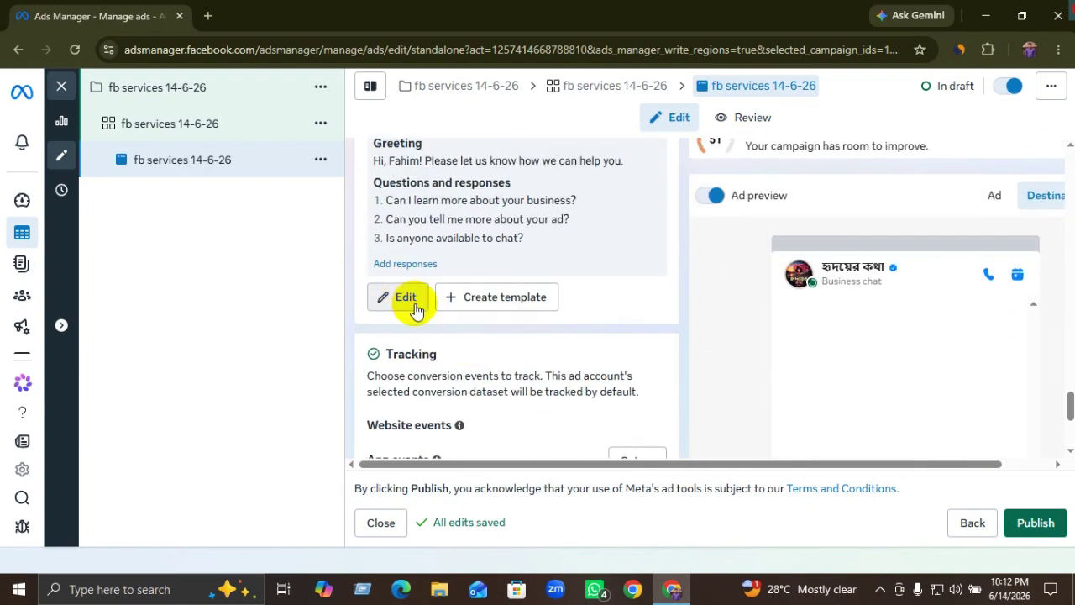
pyautogui.click(402, 299)
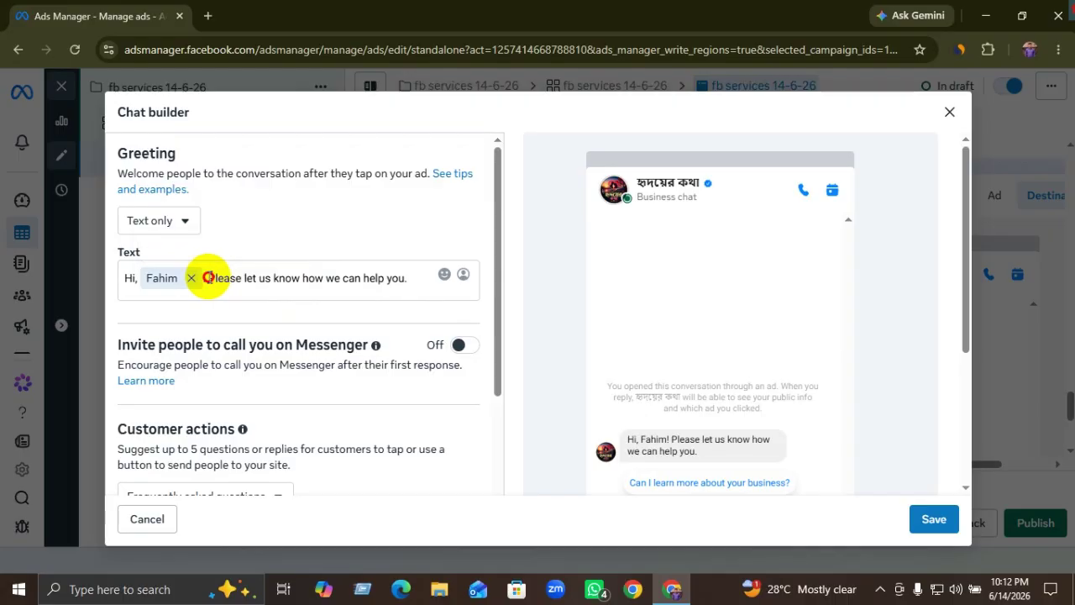
pyautogui.moveTo(209, 278); pyautogui.dragTo(425, 276)
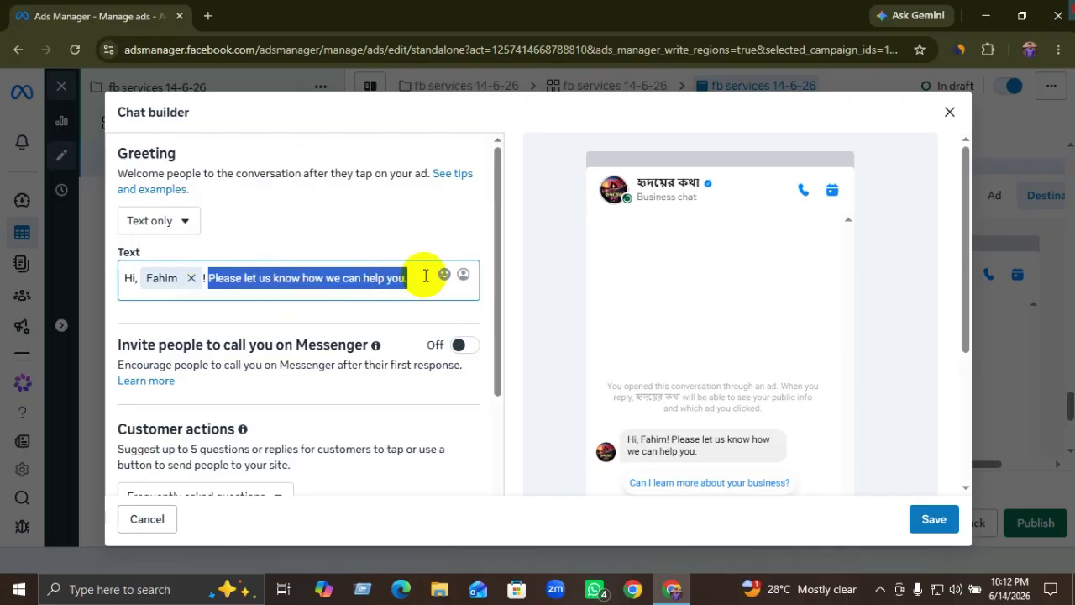
pyautogui.write('Hi, Fahim ! he')
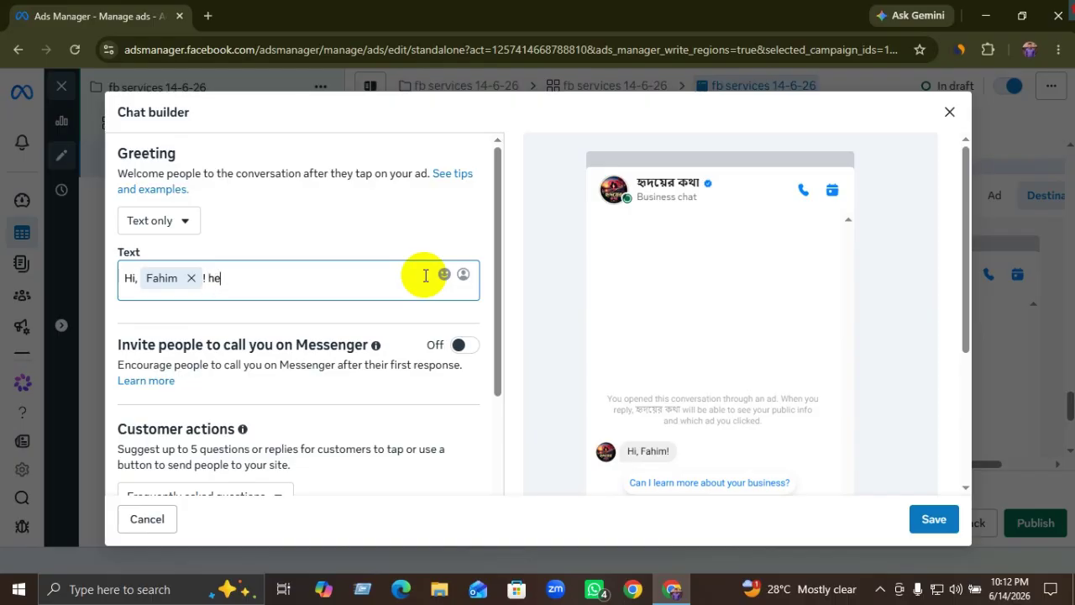
pyautogui.press('BackSpace')
pyautogui.press('BackSpace')
pyautogui.write('Fo')
pyautogui.write('ebook ')
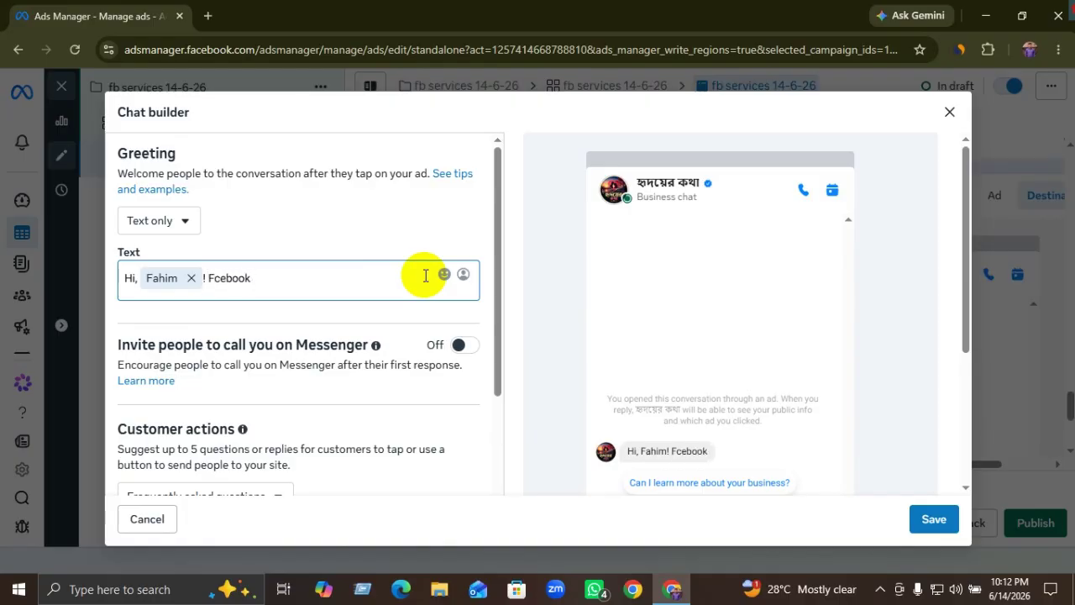
pyautogui.write('Best ser')
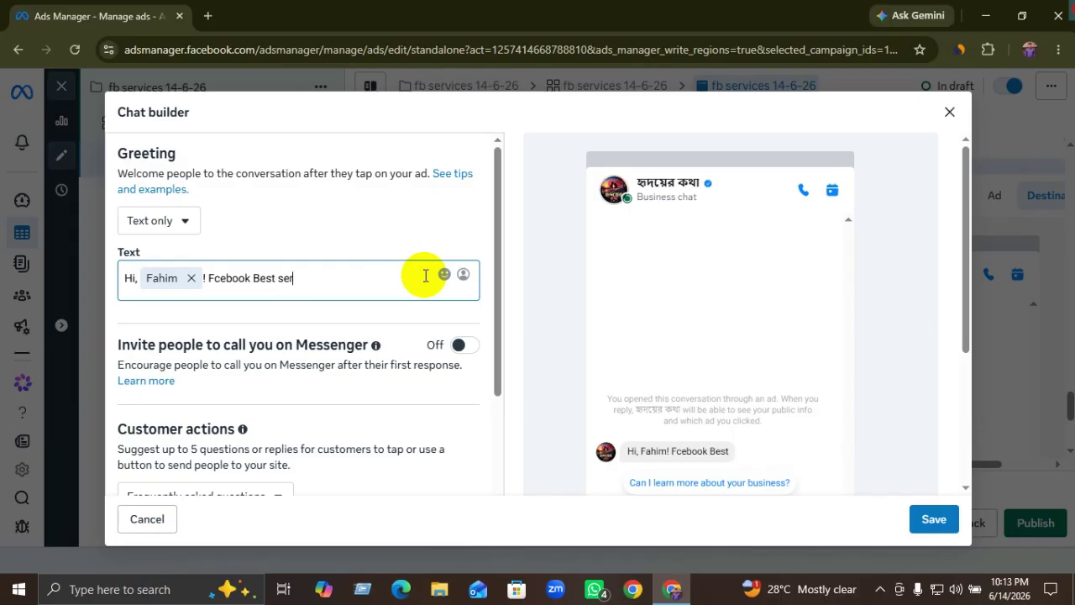
pyautogui.write('vices')
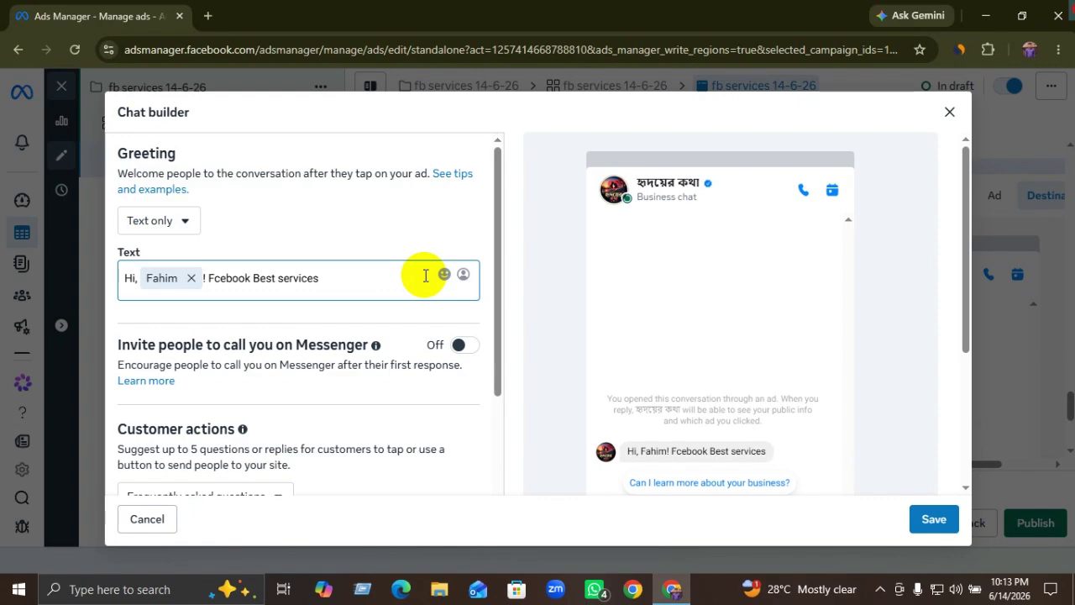
pyautogui.press('BackSpace')
pyautogui.press('BackSpace')
pyautogui.press('BackSpace')
pyautogui.press('BackSpace')
pyautogui.press('BackSpace')
pyautogui.press('BackSpace')
pyautogui.press('BackSpace')
pyautogui.press('BackSpace')
pyautogui.press('BackSpace')
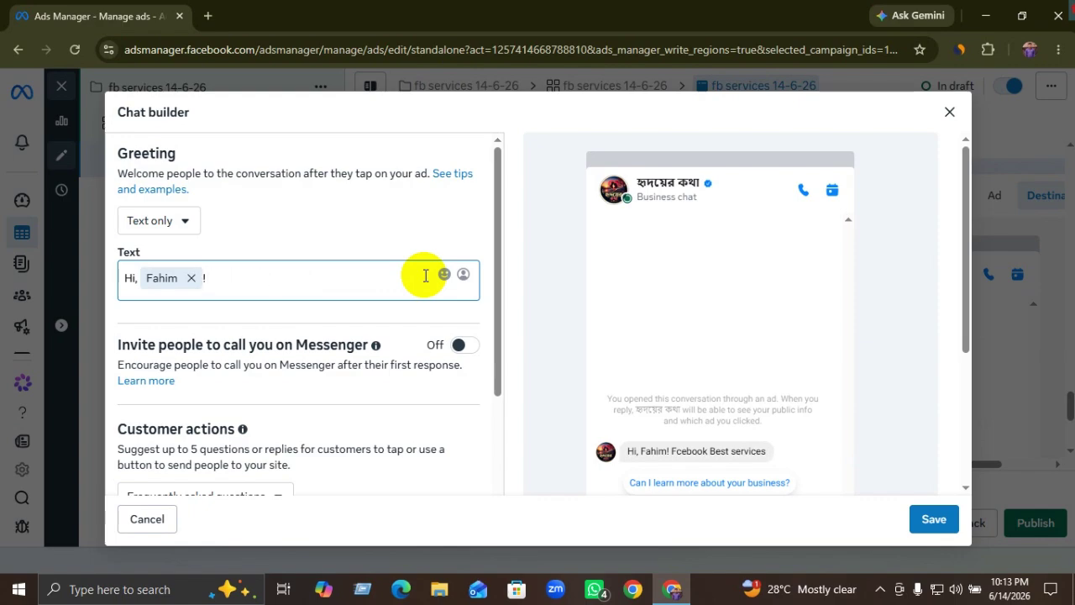
# Enter "wellcame" as the greeting text after the name placeholder
pyautogui.write('Weca')
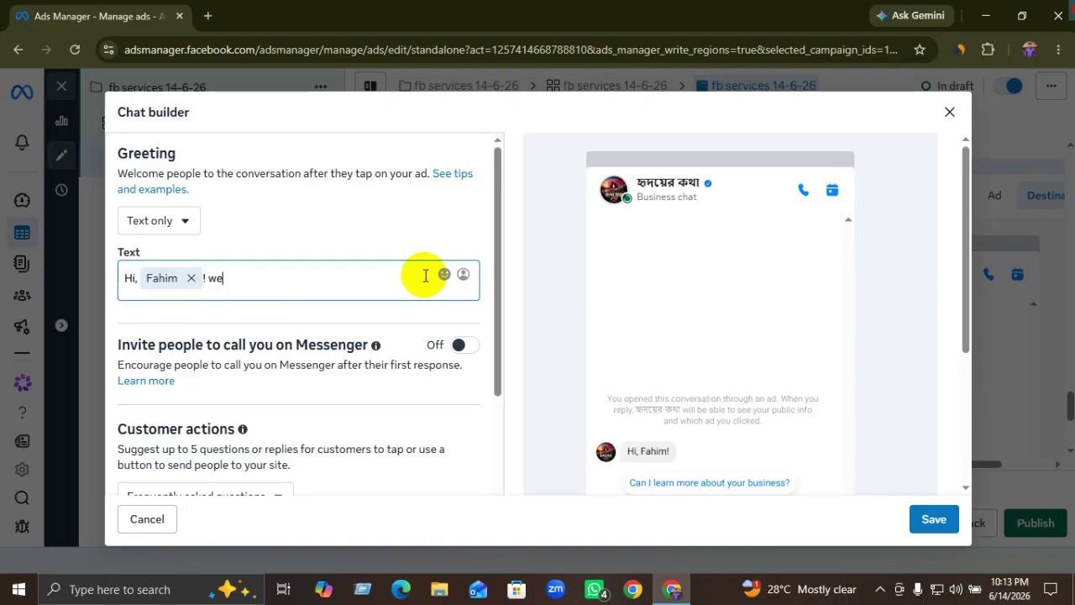
pyautogui.write('me')
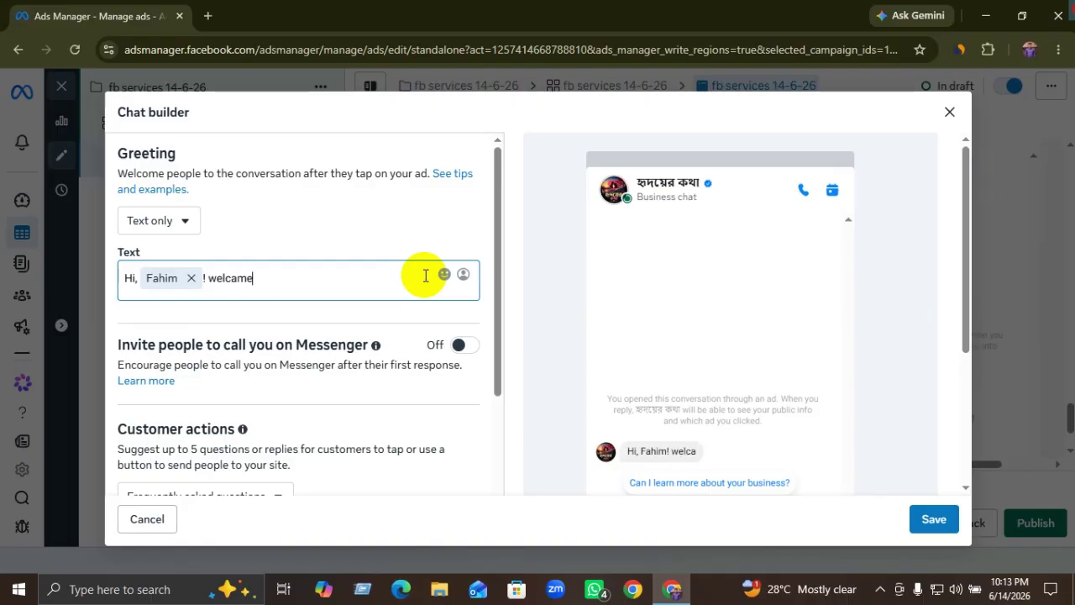
pyautogui.click(225, 278)
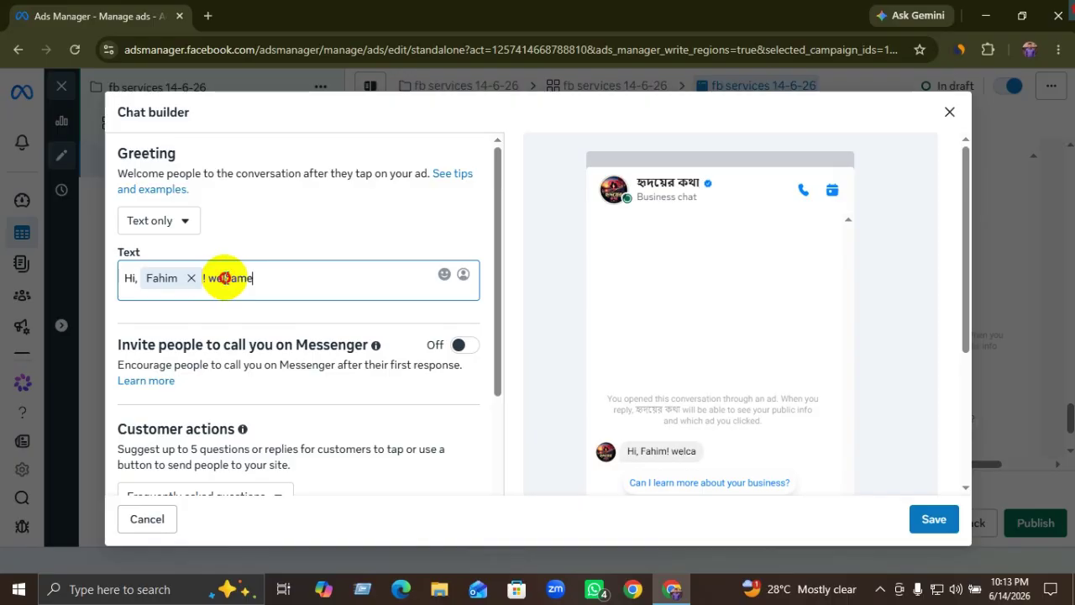
pyautogui.write('l')
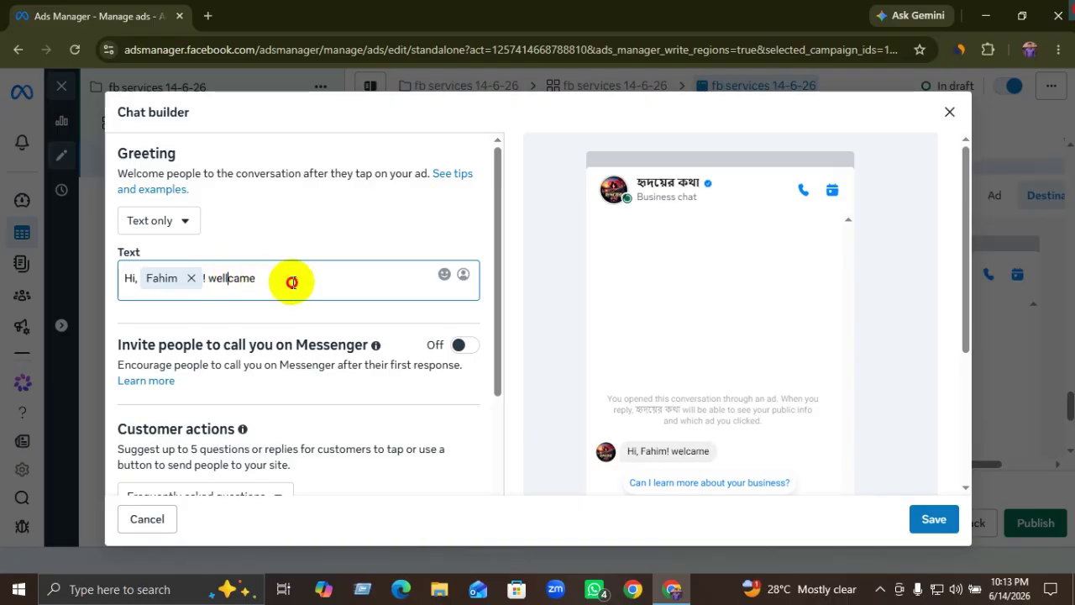
# Replace the text of Question #1 with "Facebook Follower Services"
pyautogui.scroll(-2, 317, 334)
pyautogui.scroll(-1, 276, 365)
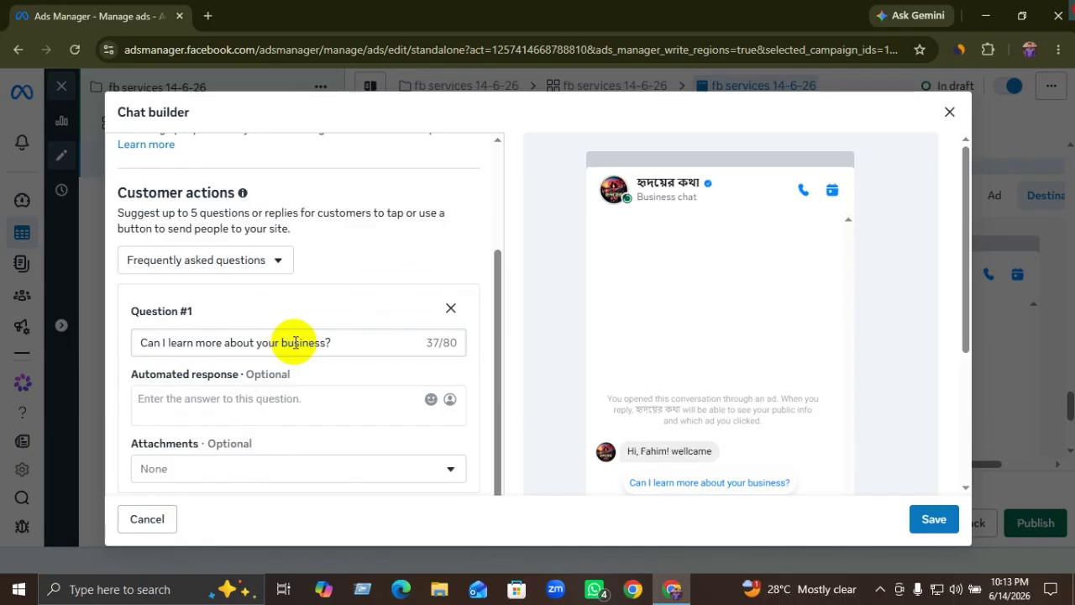
pyautogui.scroll(-2, 315, 361)
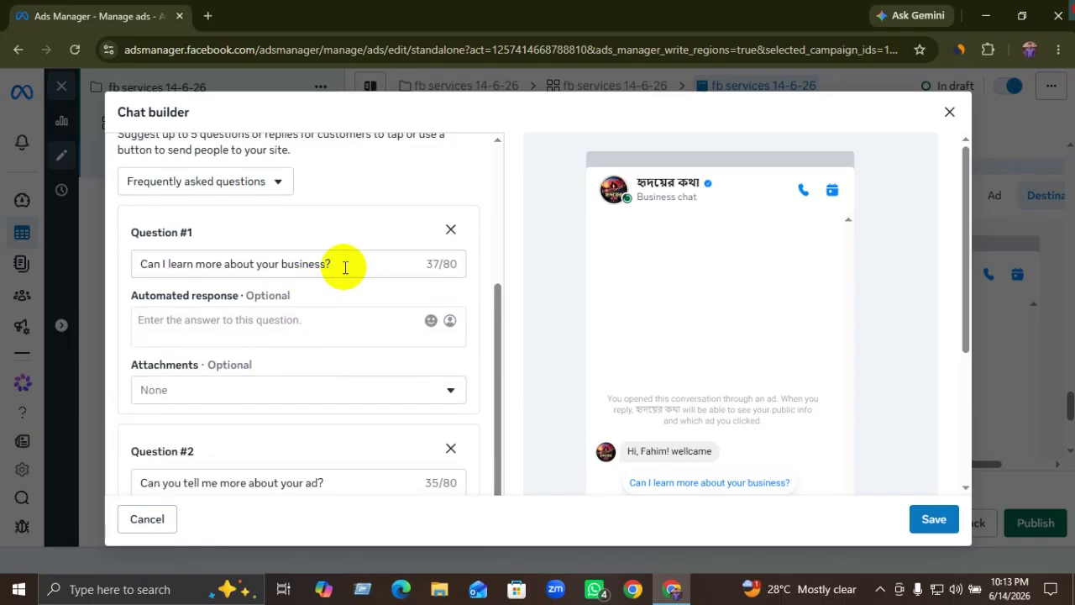
pyautogui.click(238, 266)
pyautogui.hotkey('ctrl', 'a')
pyautogui.press('BackSpace')
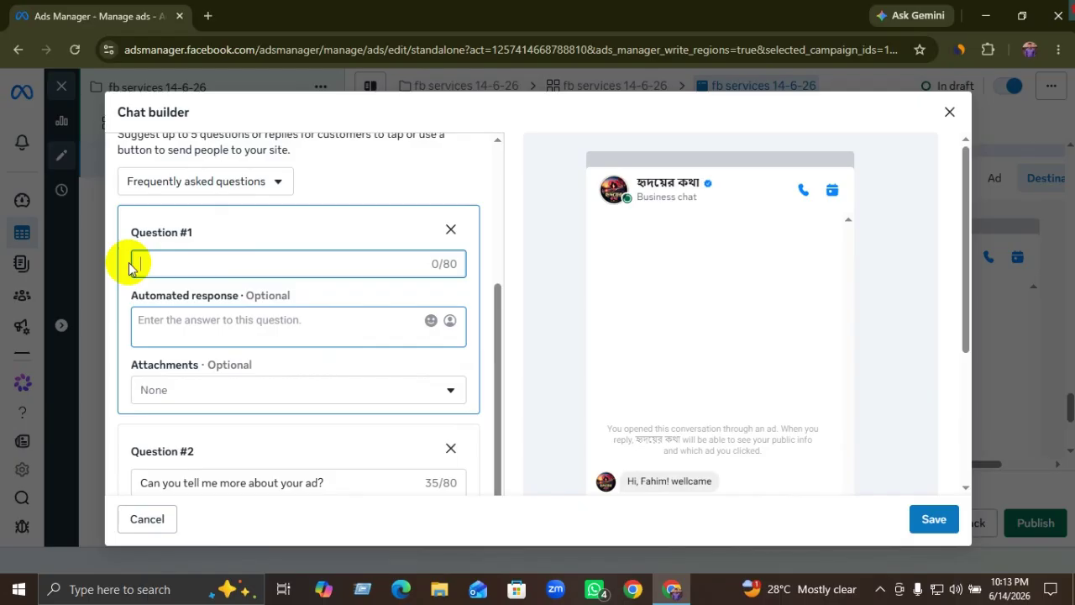
pyautogui.write('Facebook Follower')
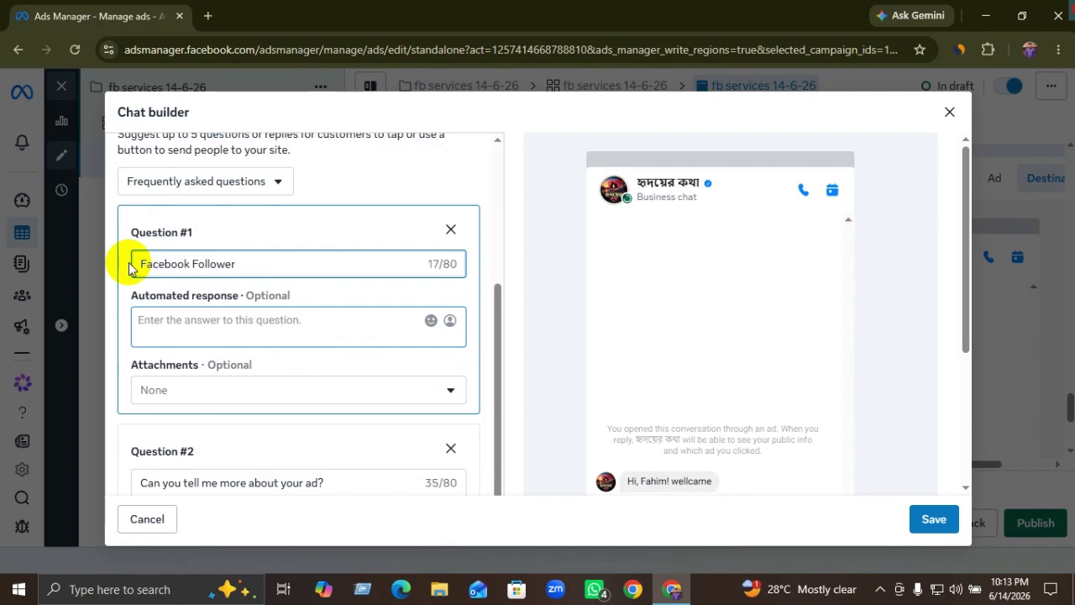
pyautogui.write(' Services')
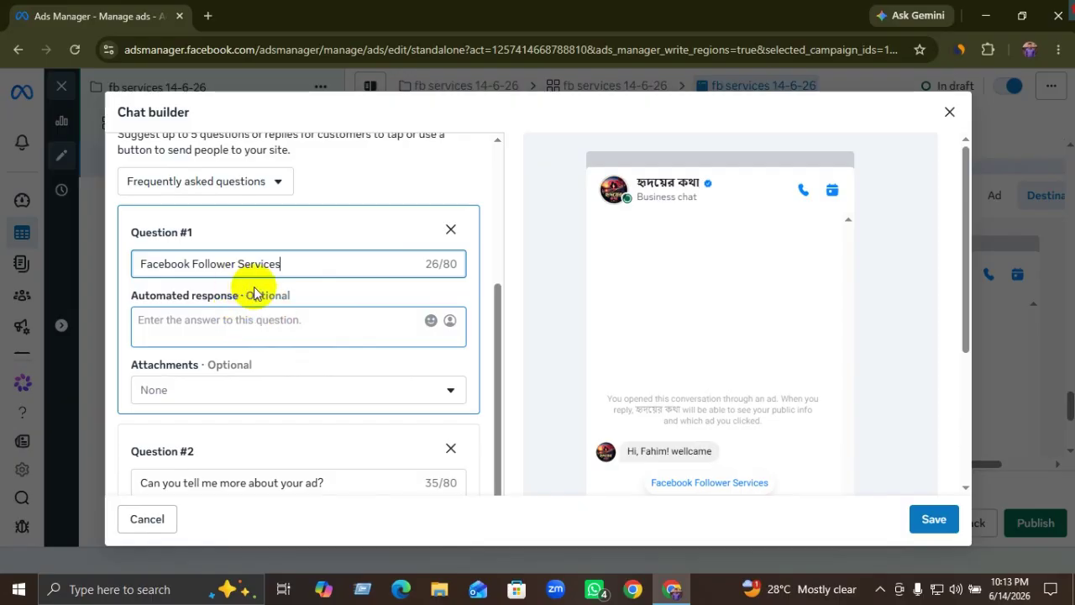
# Give Question #1 a two-line automated response: "1K Followers 399tk" and "2k followers 599tk"
pyautogui.click(222, 327)
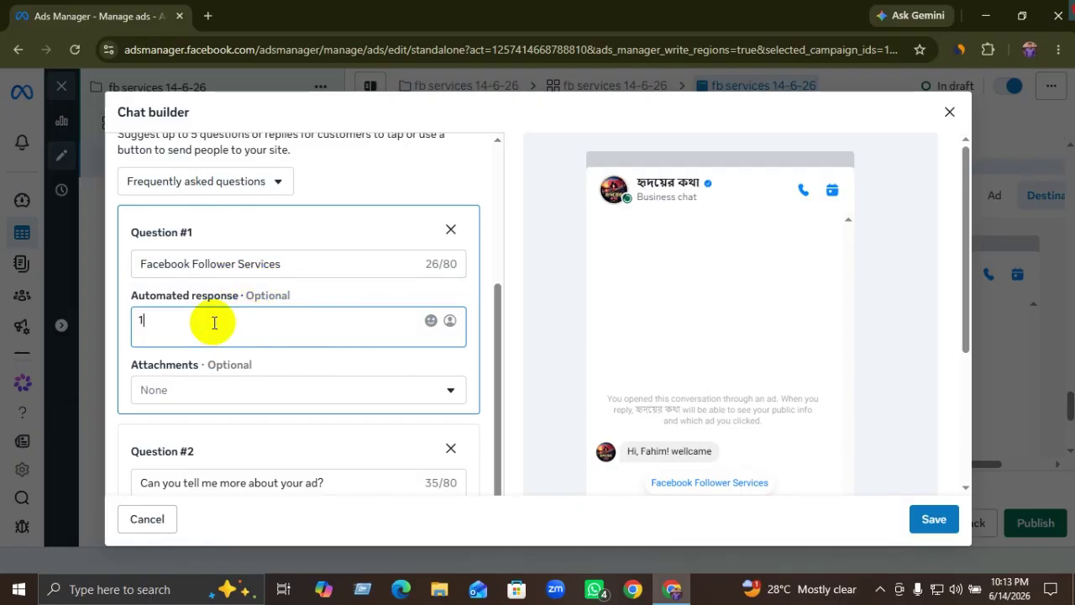
pyautogui.write('1K')
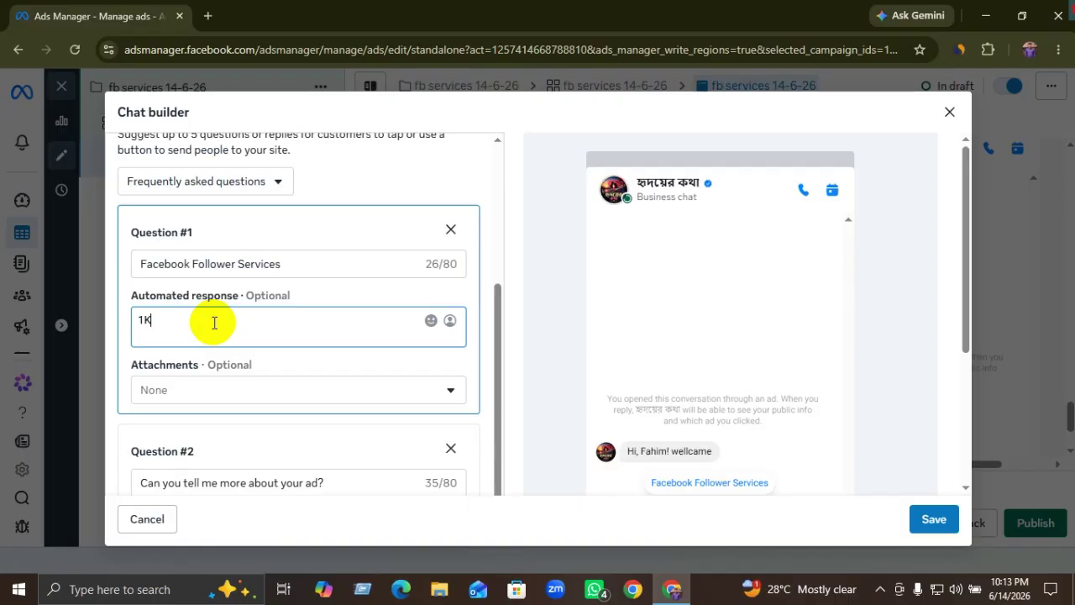
pyautogui.write(' Followe')
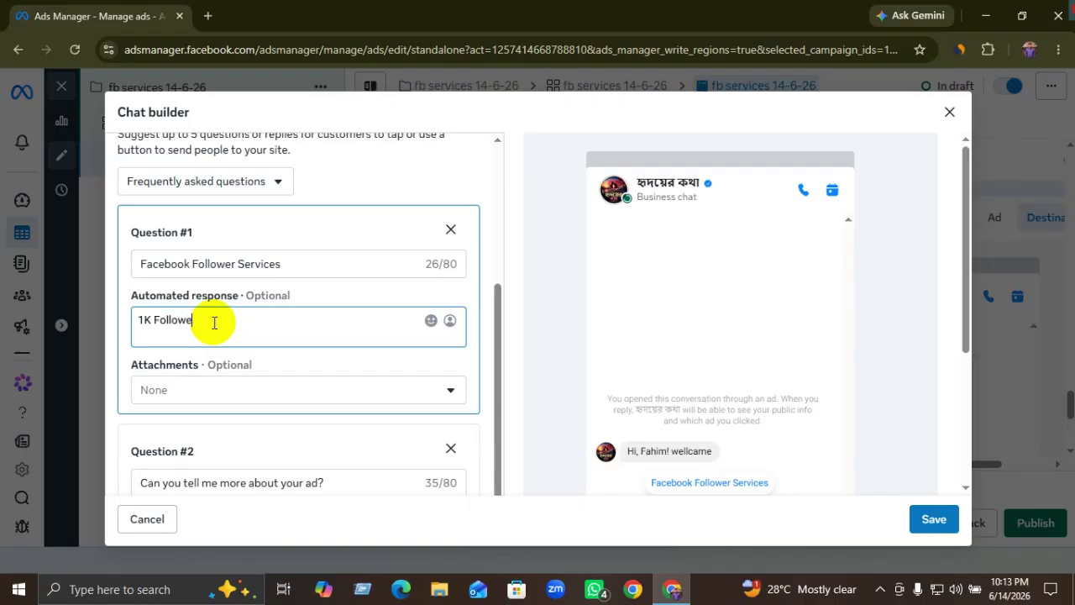
pyautogui.write('rs 3')
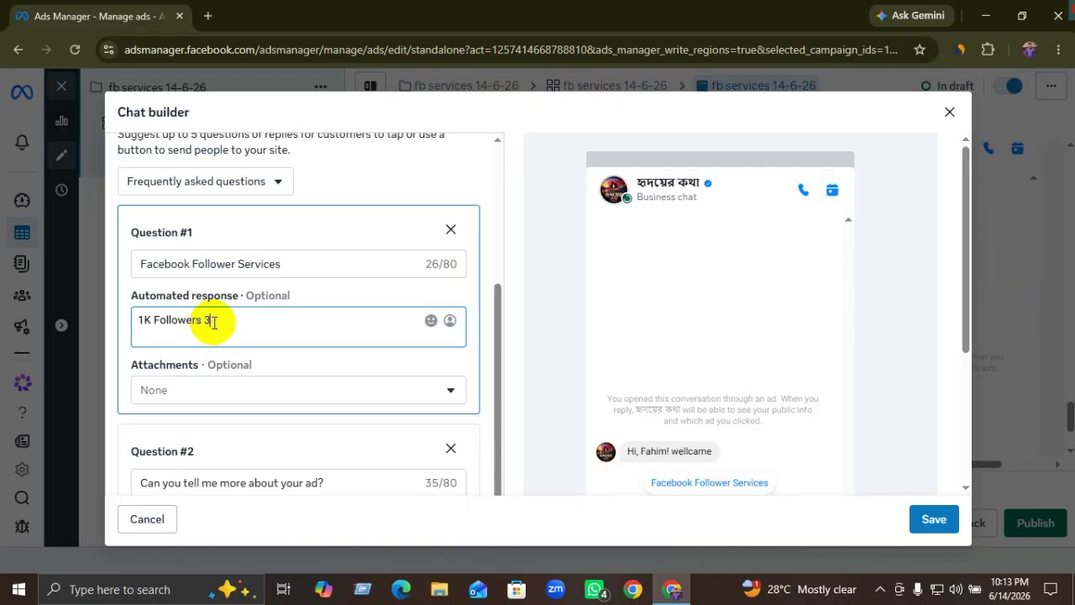
pyautogui.write('99tk')
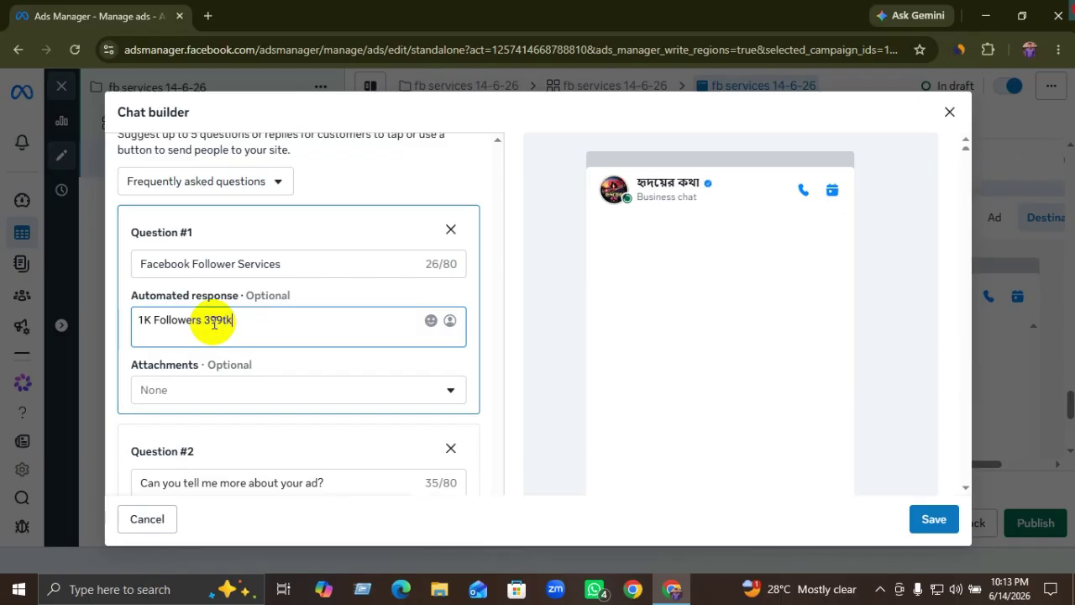
pyautogui.press('Return')
pyautogui.write('2k')
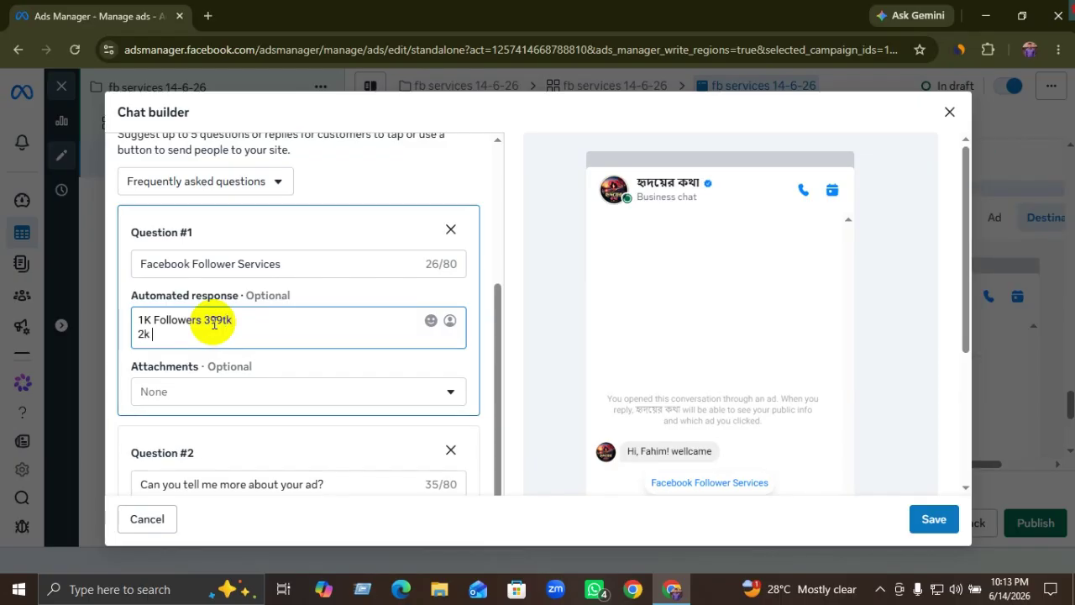
pyautogui.write(' followers 599')
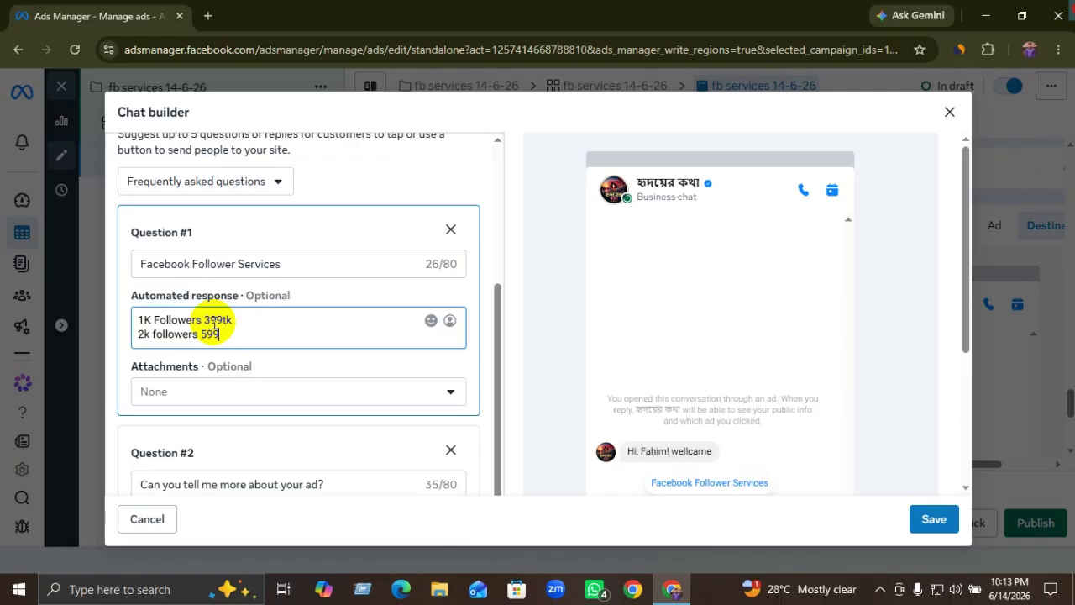
pyautogui.write('tk')
# Check the remaining questions and the chat preview, keep them as they are, and save the chat template
pyautogui.scroll(-1, 285, 370)
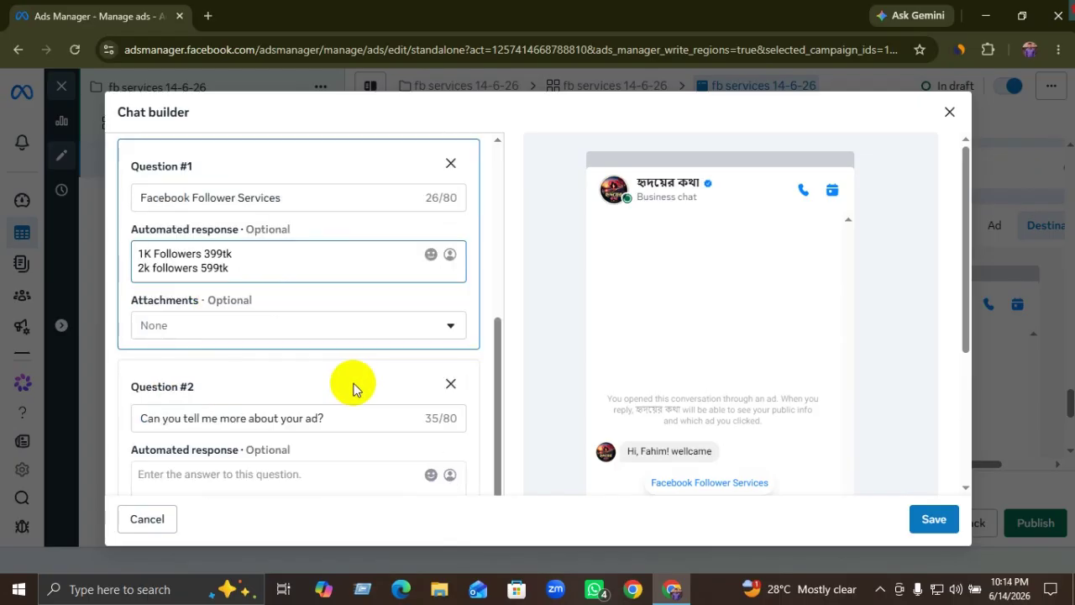
pyautogui.scroll(-2, 317, 388)
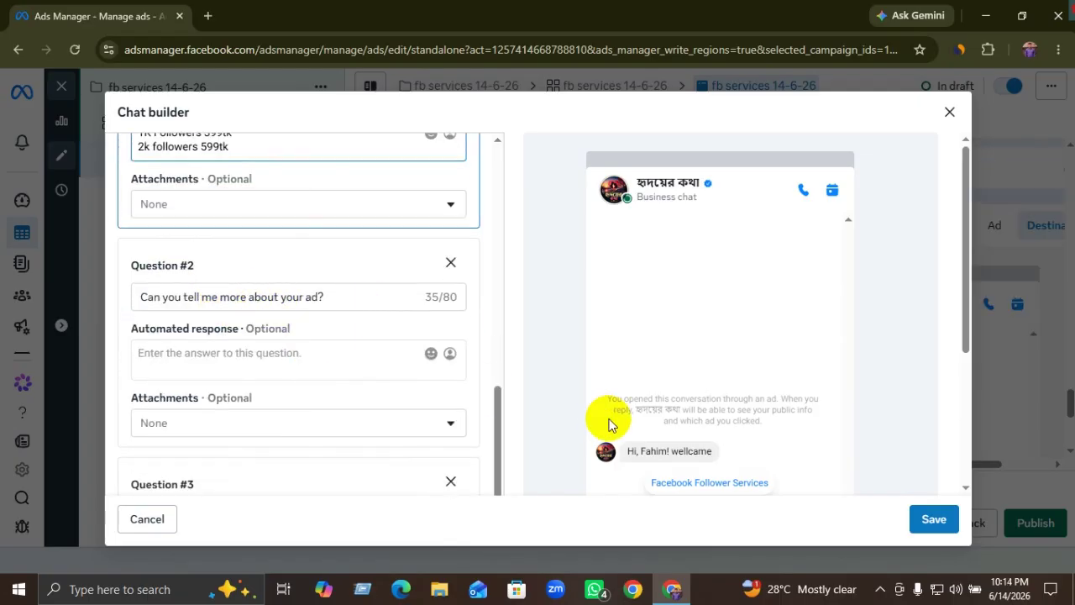
pyautogui.scroll(-3, 612, 425)
pyautogui.scroll(-1, 708, 426)
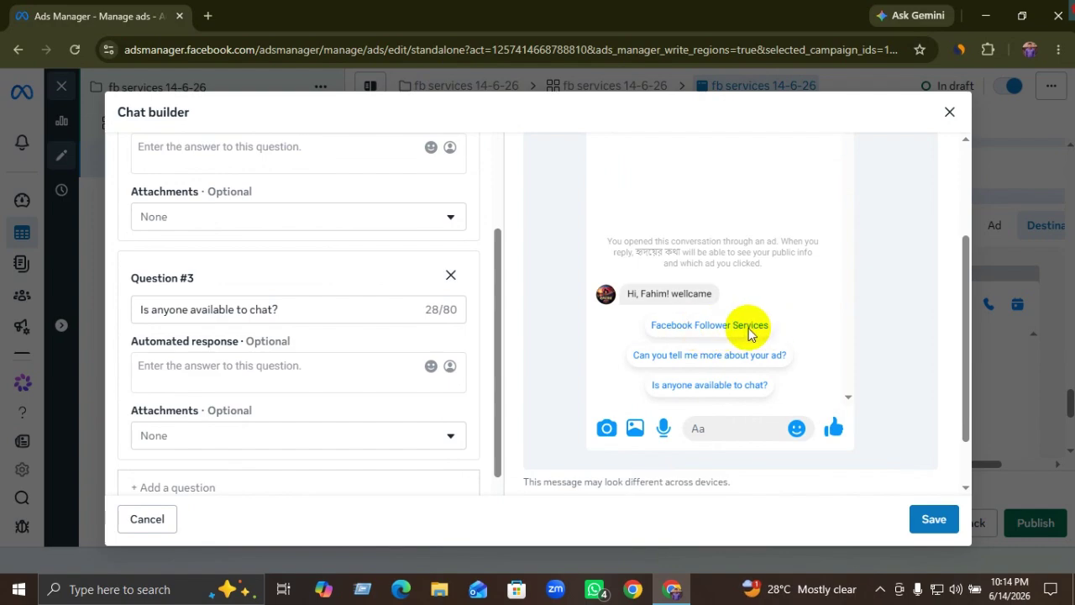
pyautogui.scroll(3, 302, 308)
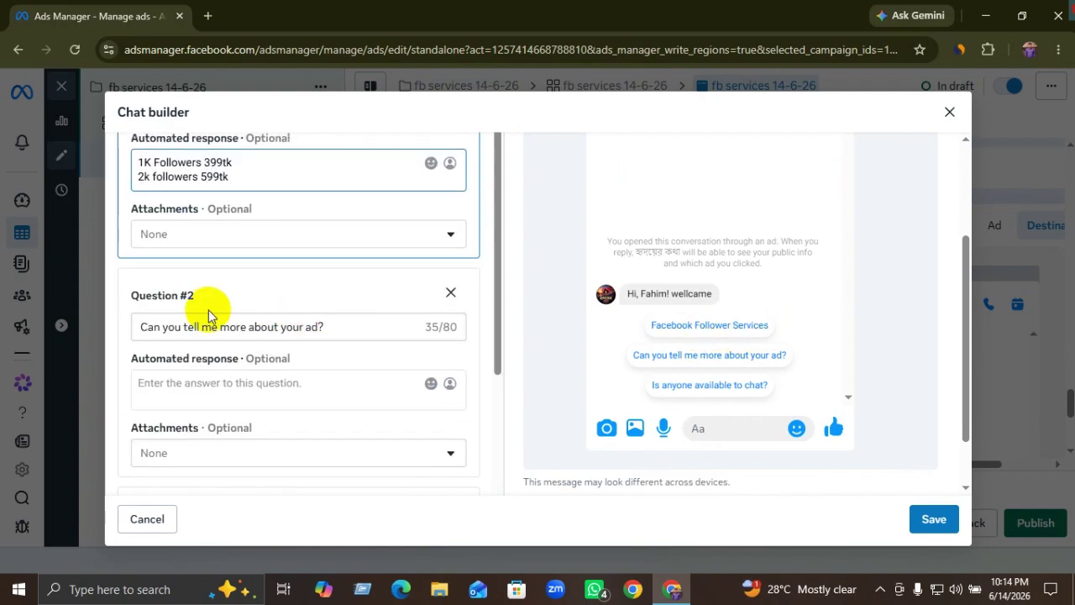
pyautogui.click(934, 520)
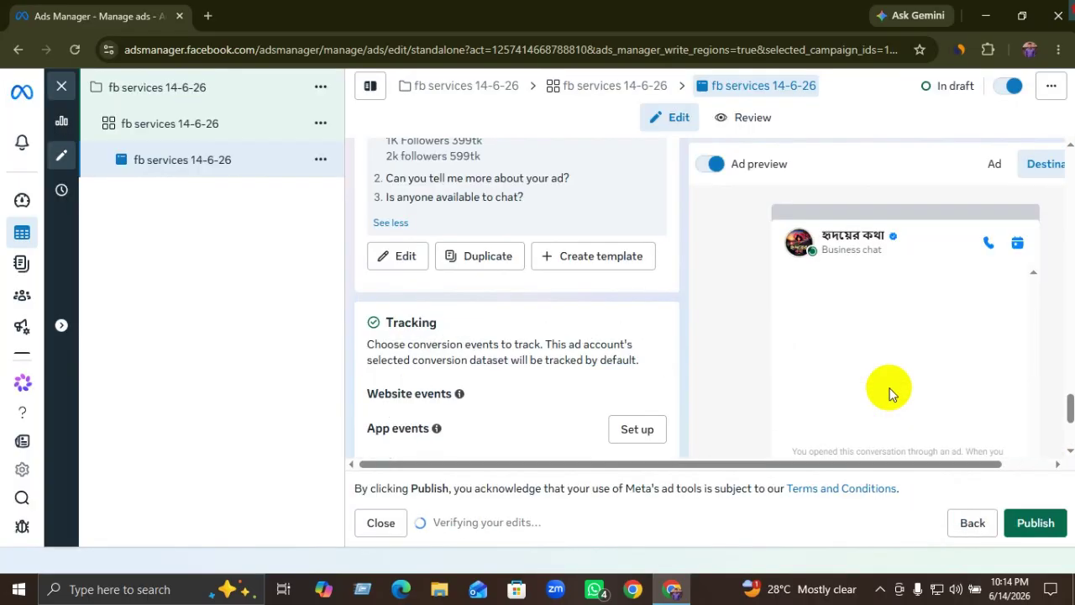
# Review the edited greeting and questions in the destination chat preview and the saved template summary
pyautogui.scroll(-3, 911, 376)
pyautogui.scroll(-1, 988, 388)
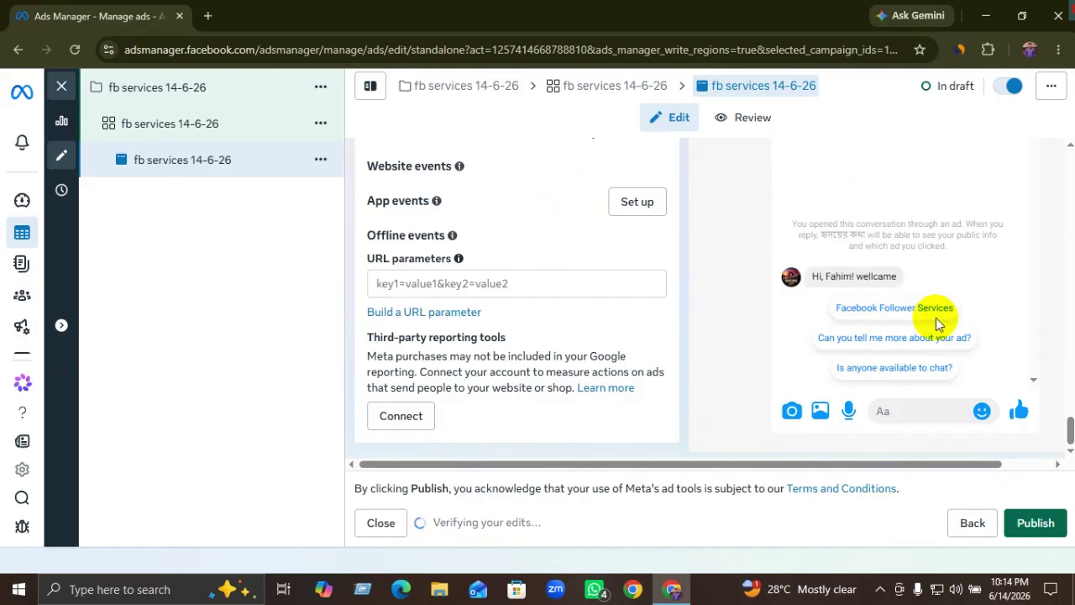
pyautogui.scroll(5, 936, 362)
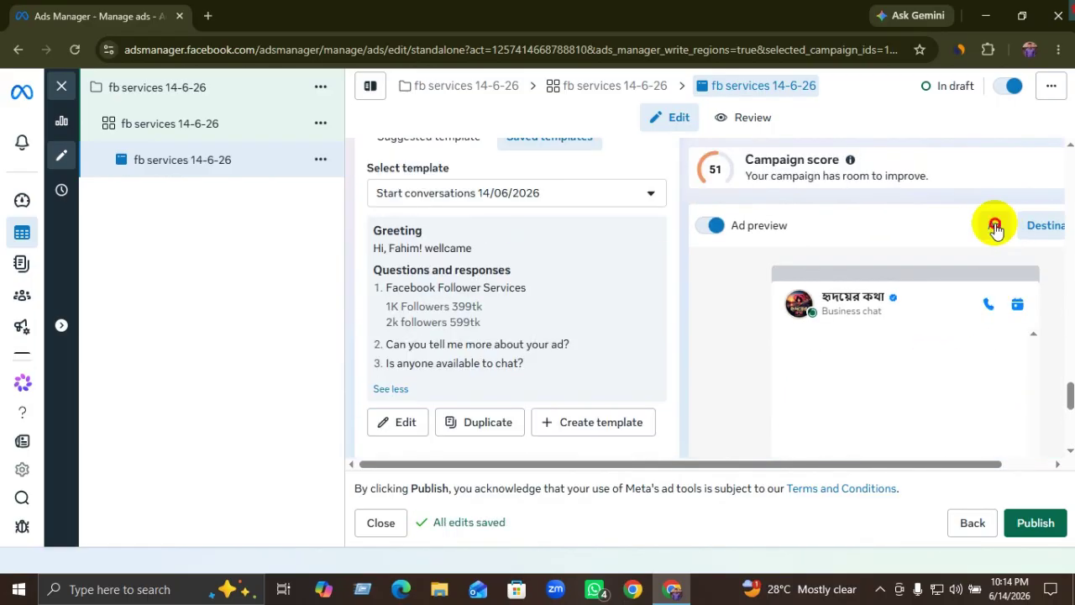
# Switch the preview to the ad and examine its Facebook Feed, Stories, Marketplace and Reels placements in the advanced preview
pyautogui.click(995, 227)
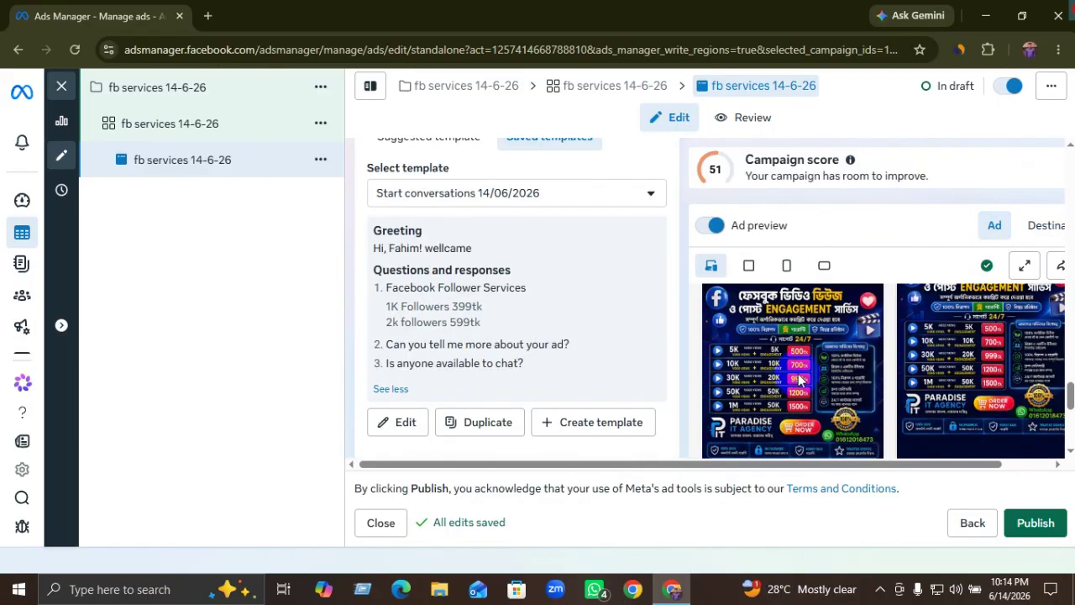
pyautogui.click(1026, 266)
pyautogui.scroll(-1, 407, 386)
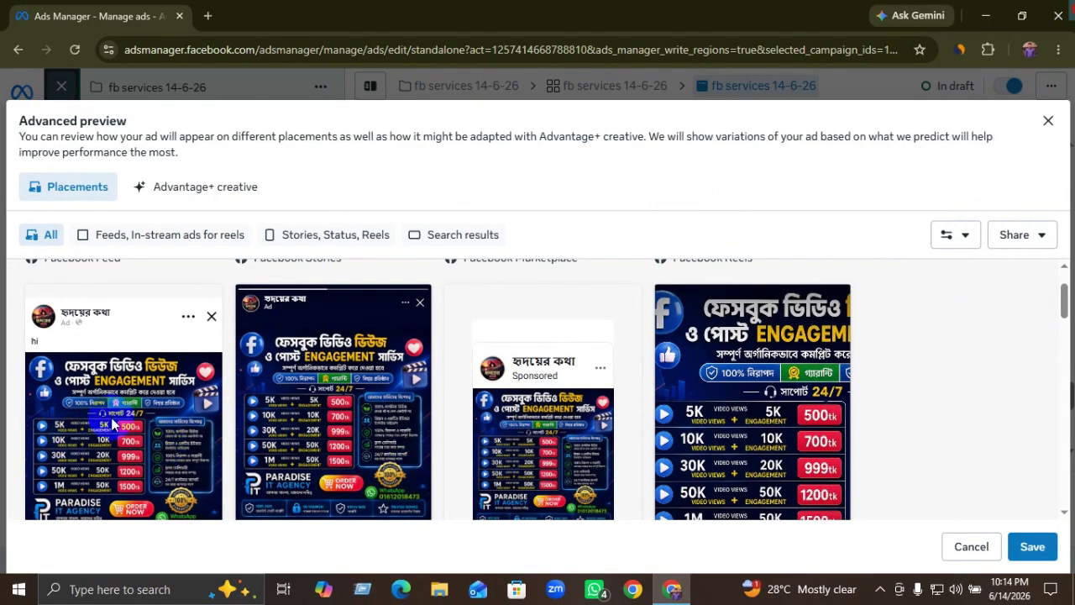
pyautogui.scroll(-1, 114, 423)
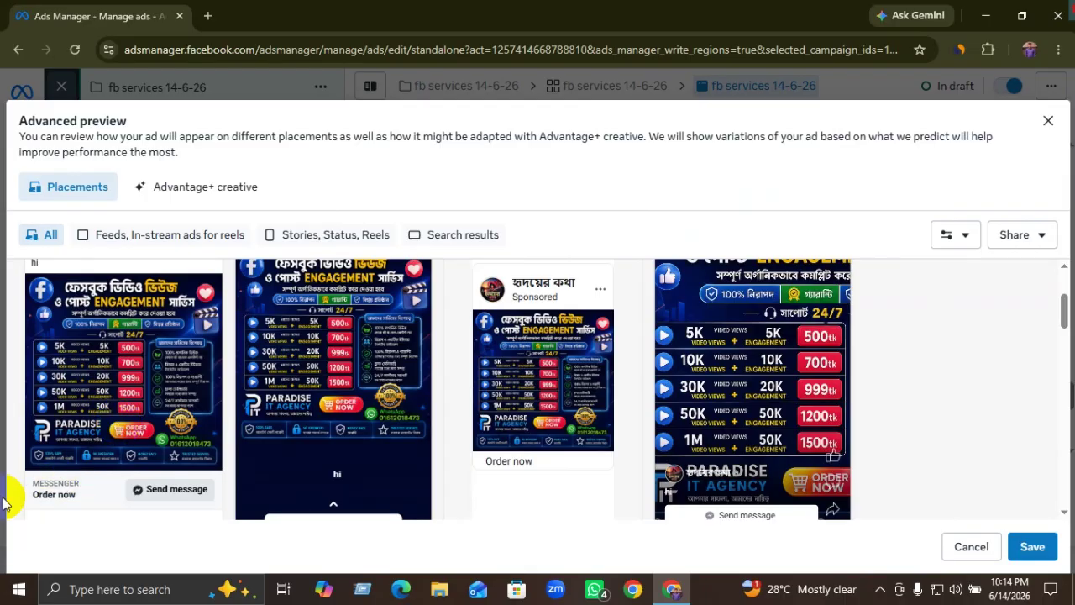
pyautogui.scroll(2, 117, 495)
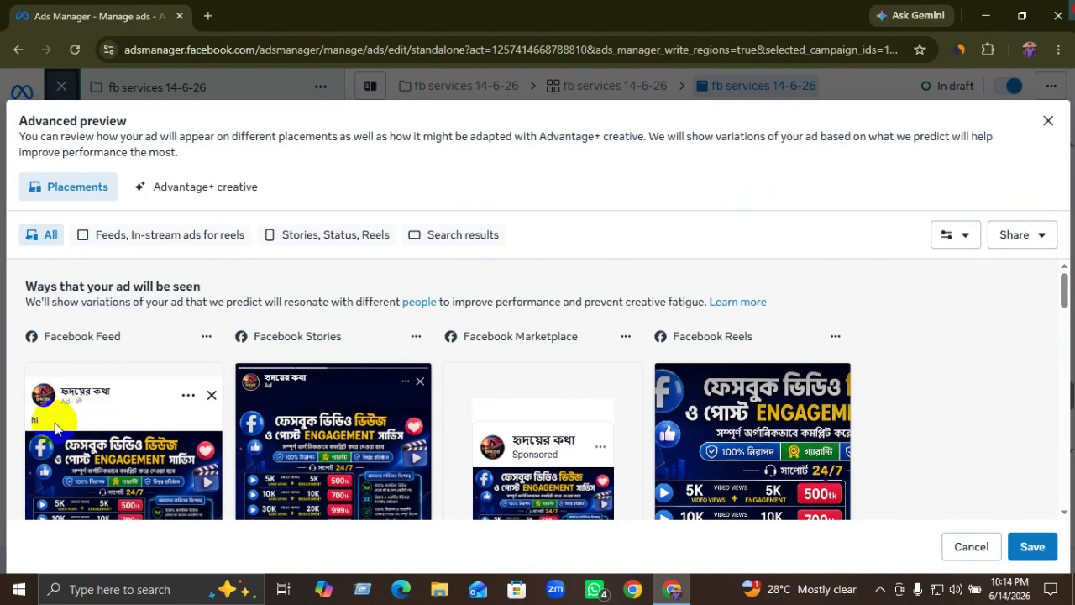
# Check the remaining ad placements in the advanced preview and close it by saving
pyautogui.scroll(-3, 560, 413)
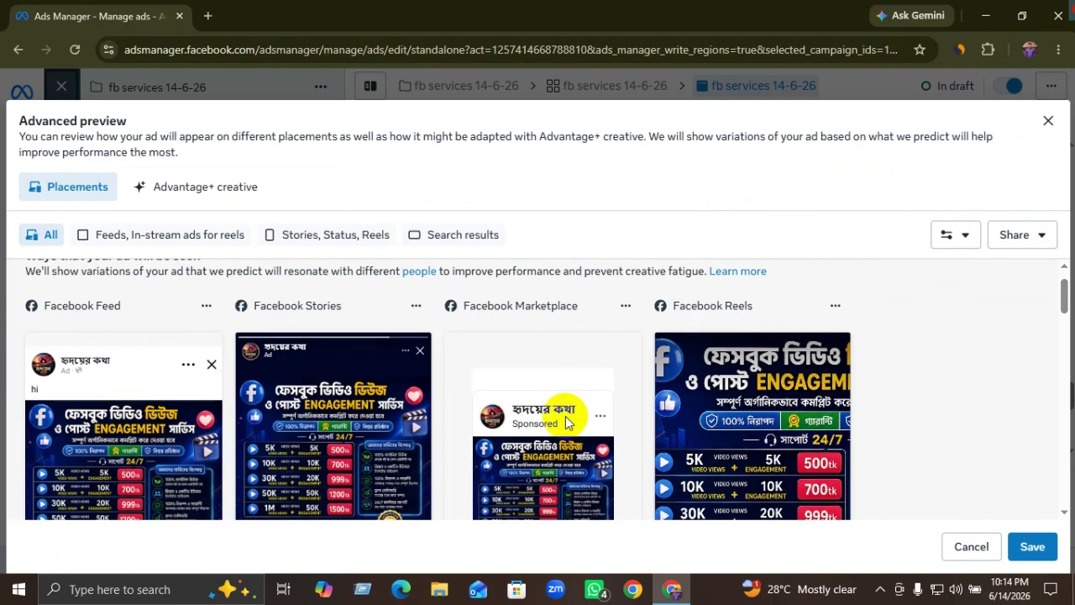
pyautogui.scroll(-5, 353, 412)
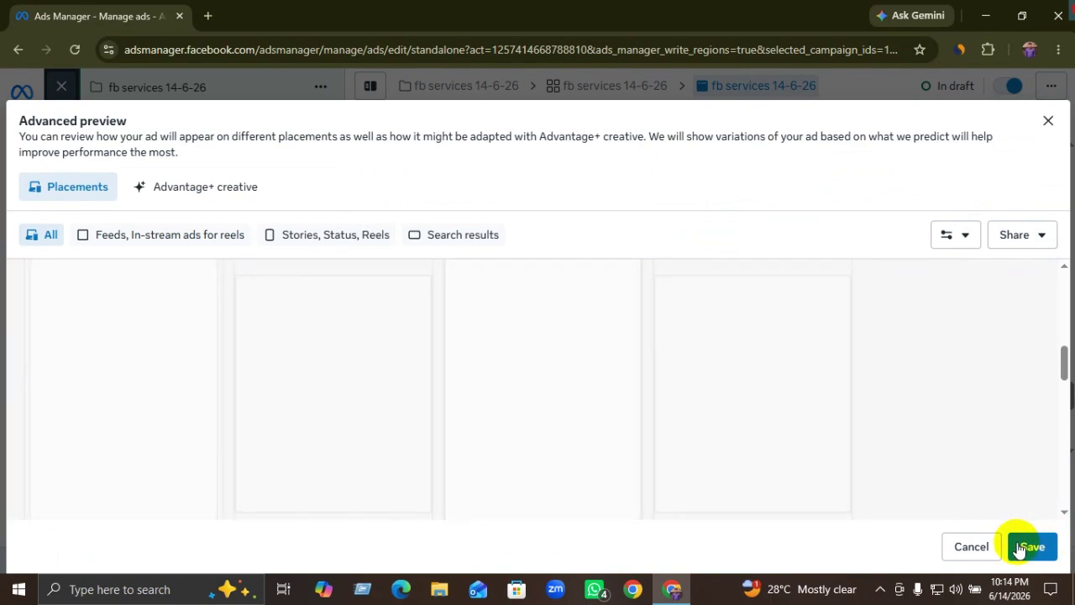
pyautogui.click(1019, 547)
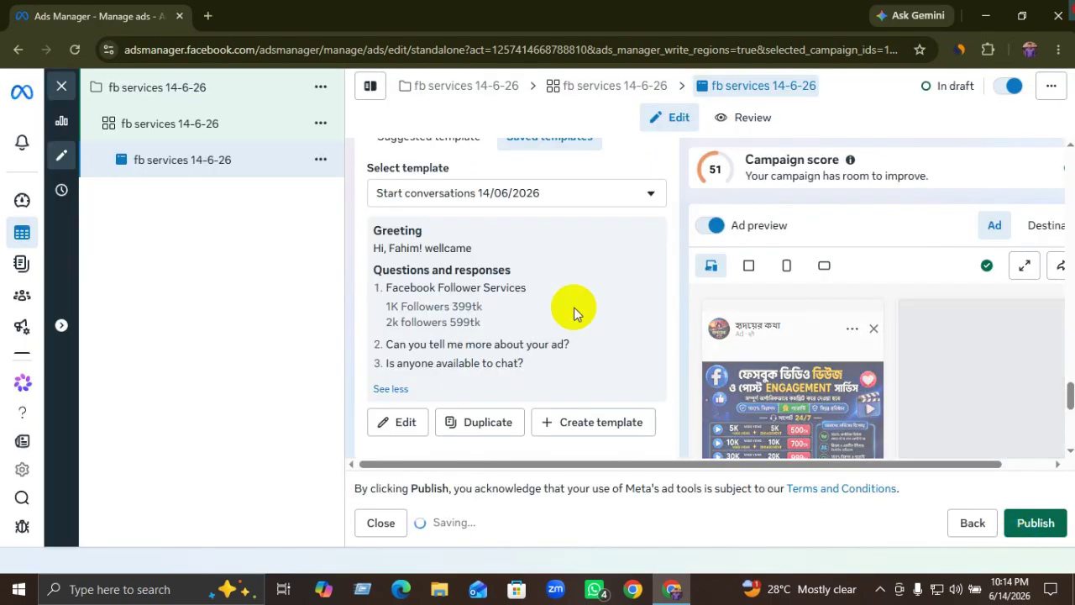
# Review the ad's tracking settings and the saved chat template's greeting and questions beside the ad preview
pyautogui.scroll(-8, 601, 345)
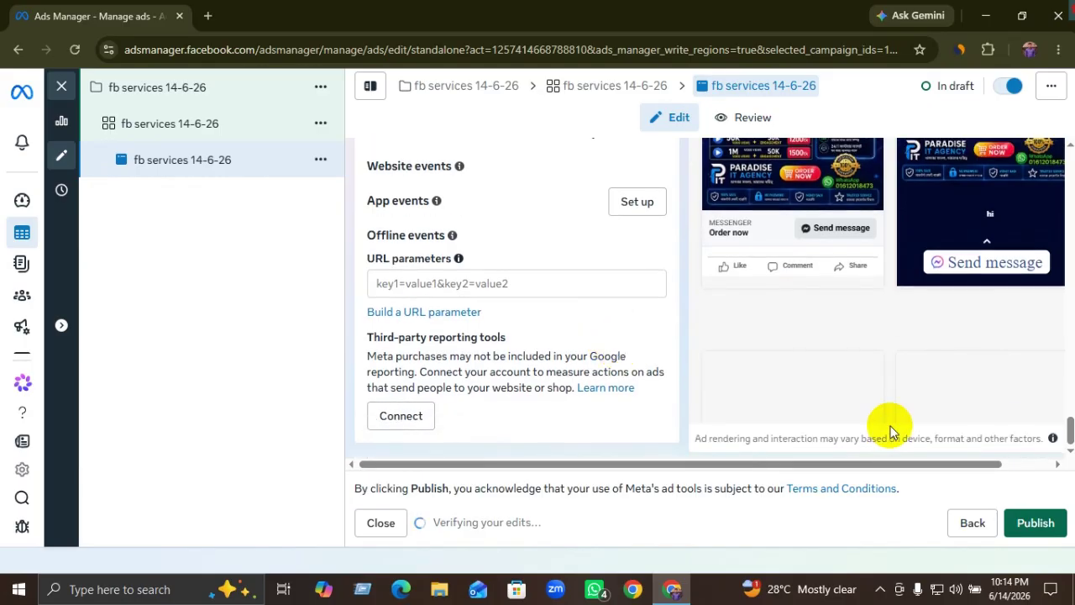
pyautogui.scroll(6, 424, 310)
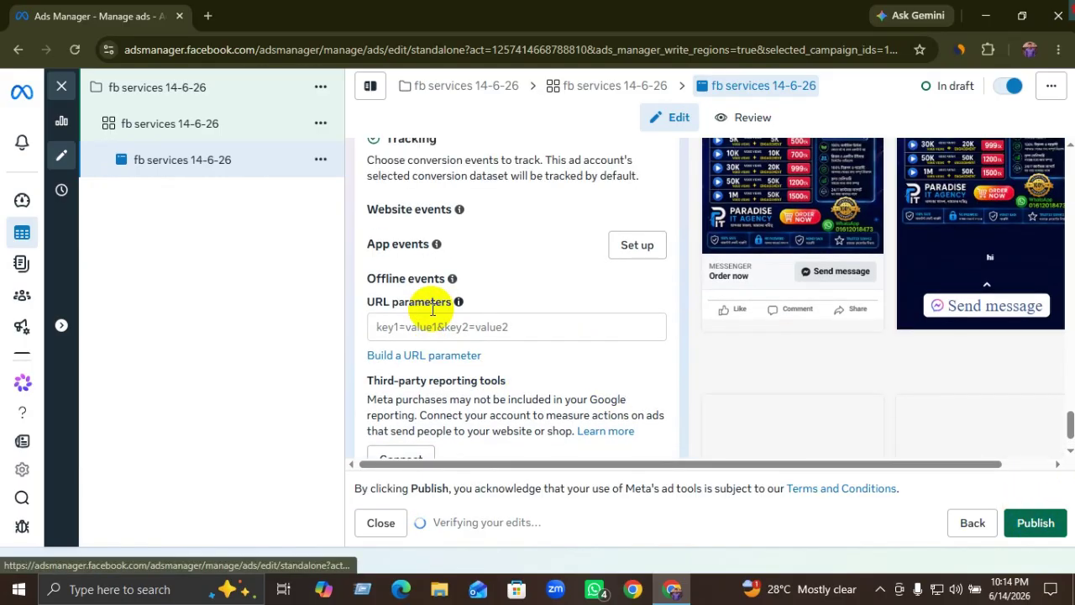
pyautogui.scroll(1, 433, 315)
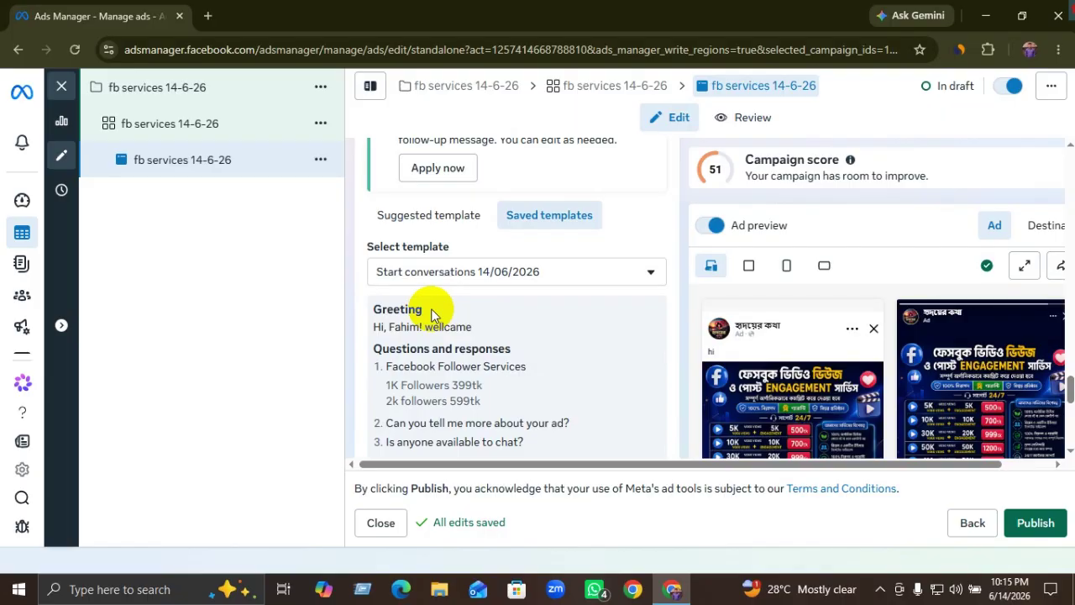
pyautogui.click(882, 589)
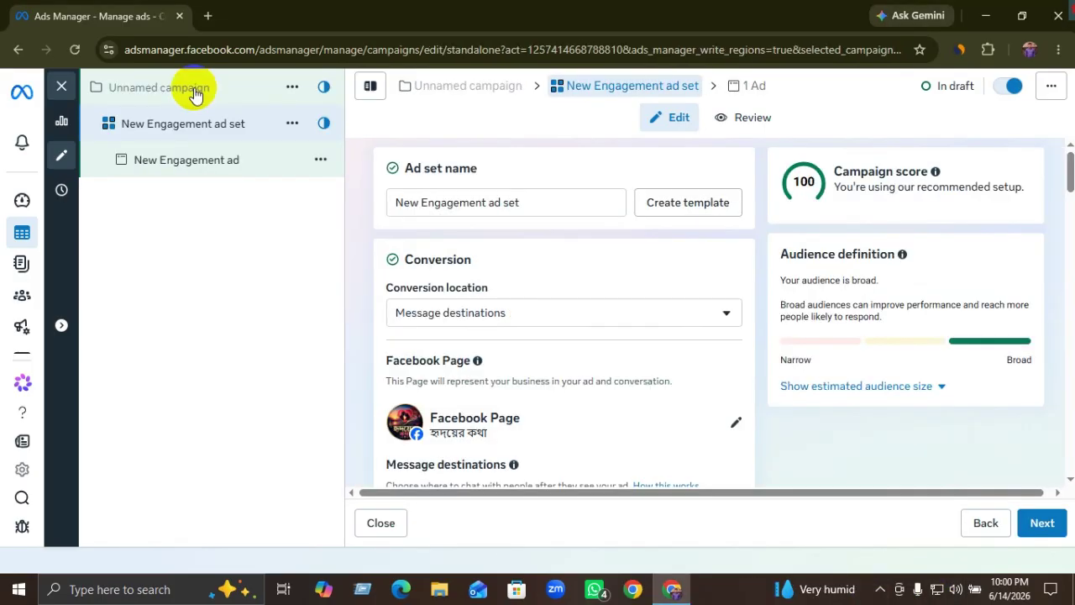
# Name the unnamed campaign "fb services 14-6-26" at campaign level and copy that name for reuse
pyautogui.click(445, 85)
pyautogui.click(456, 202)
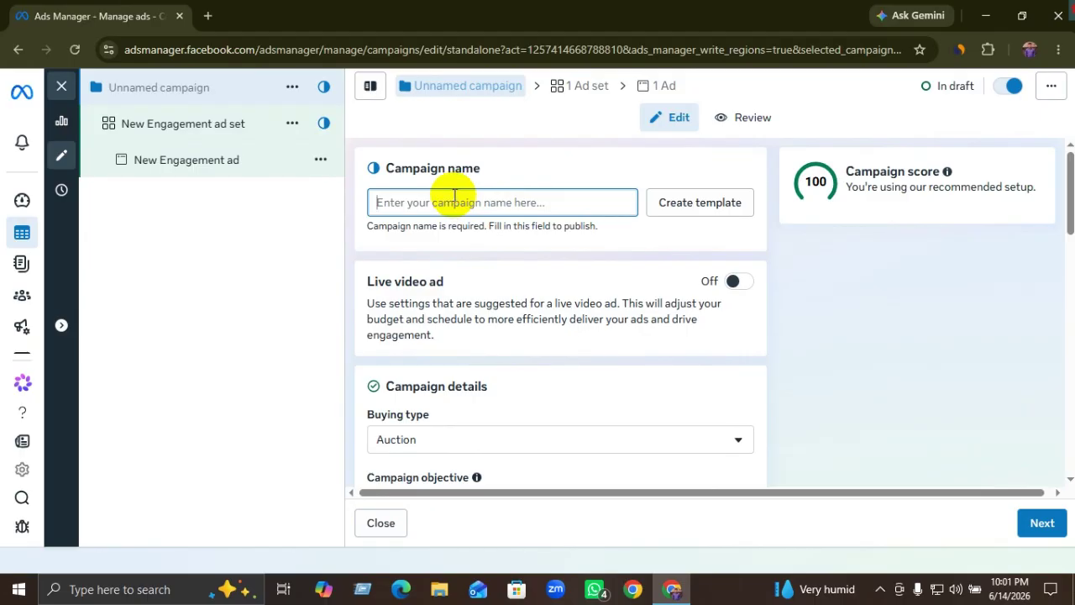
pyautogui.write('fb srr')
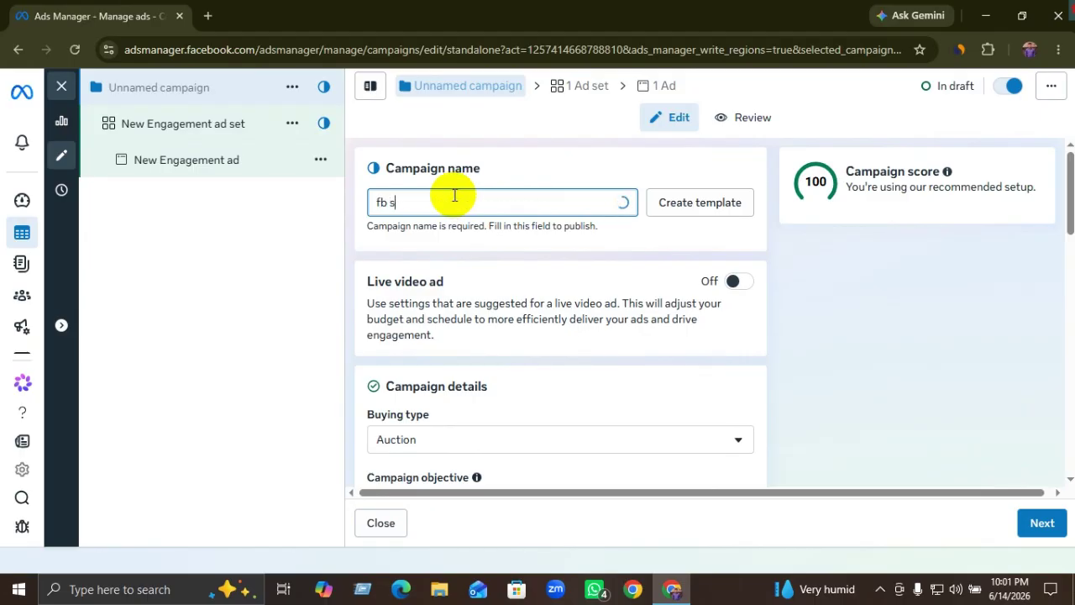
pyautogui.press('BackSpace')
pyautogui.press('BackSpace')
pyautogui.write('ervices 1')
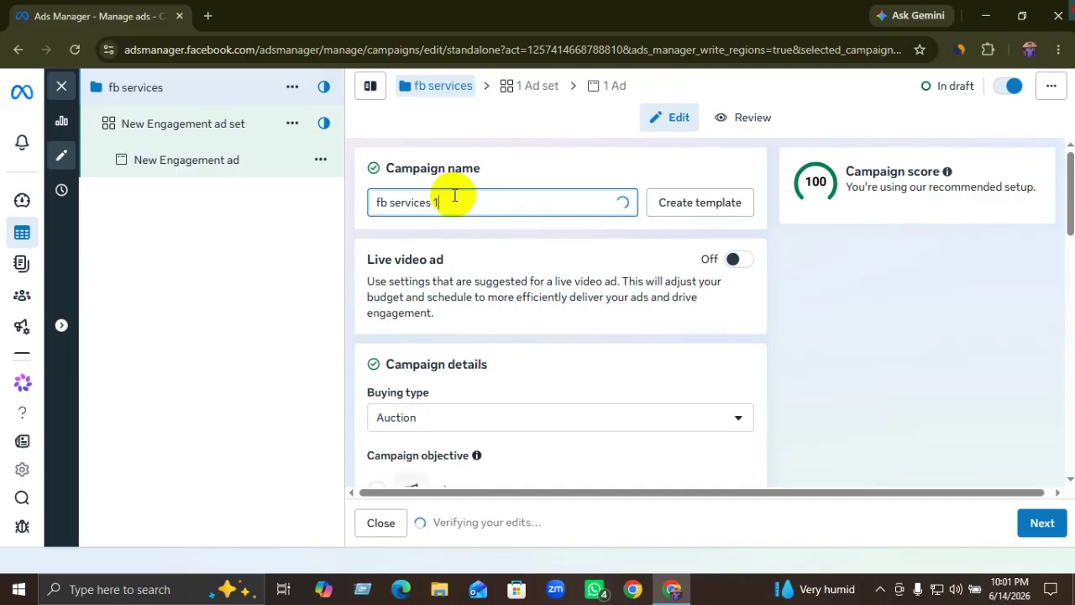
pyautogui.write('4-6')
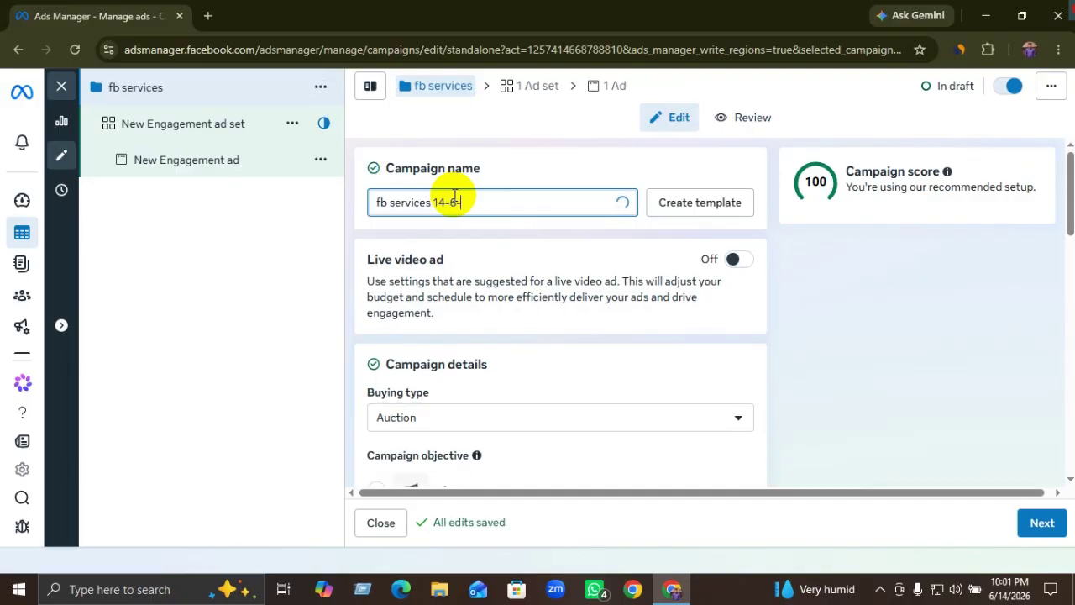
pyautogui.write('-26')
pyautogui.moveTo(504, 204); pyautogui.dragTo(358, 196)
pyautogui.hotkey('ctrl', 'c')
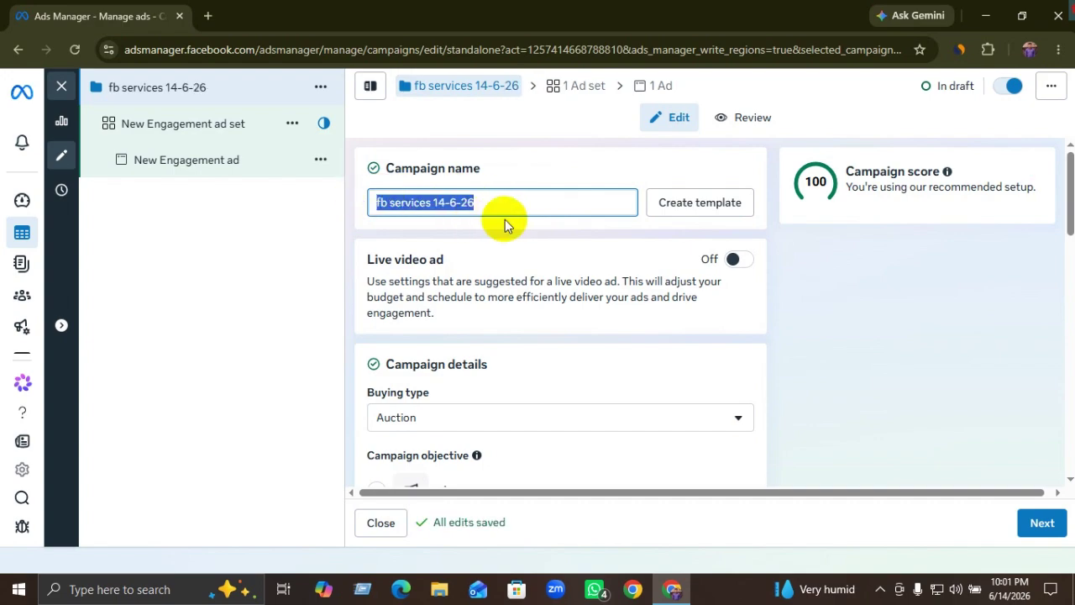
# Keep the Engagement objective and the other campaign settings, continue to the ad set, and rename it "fb services 14-6-26"
pyautogui.scroll(-3, 538, 343)
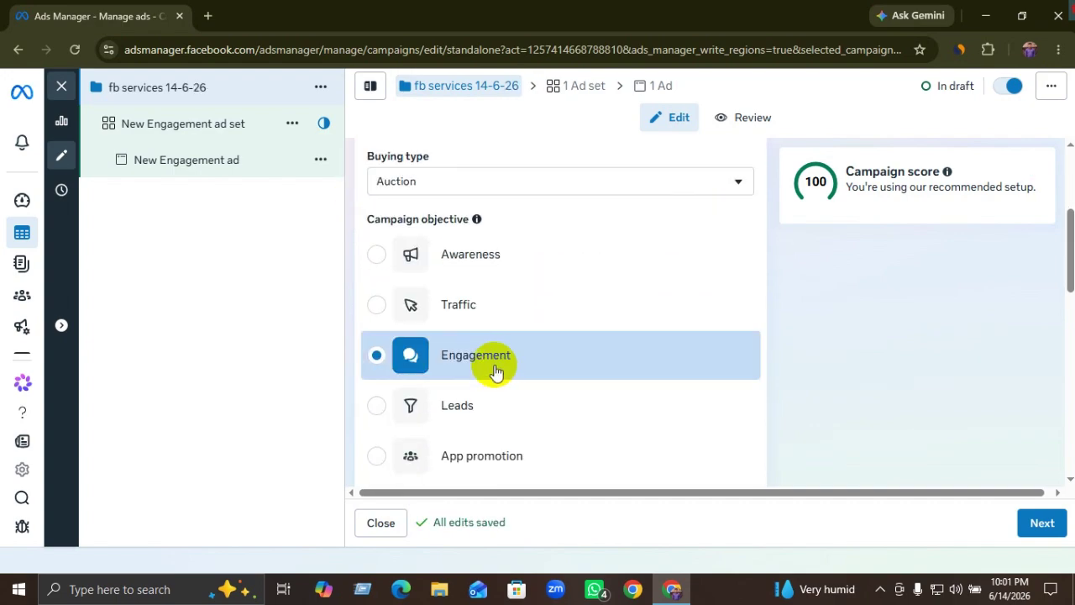
pyautogui.scroll(3, 495, 368)
pyautogui.scroll(-5, 494, 363)
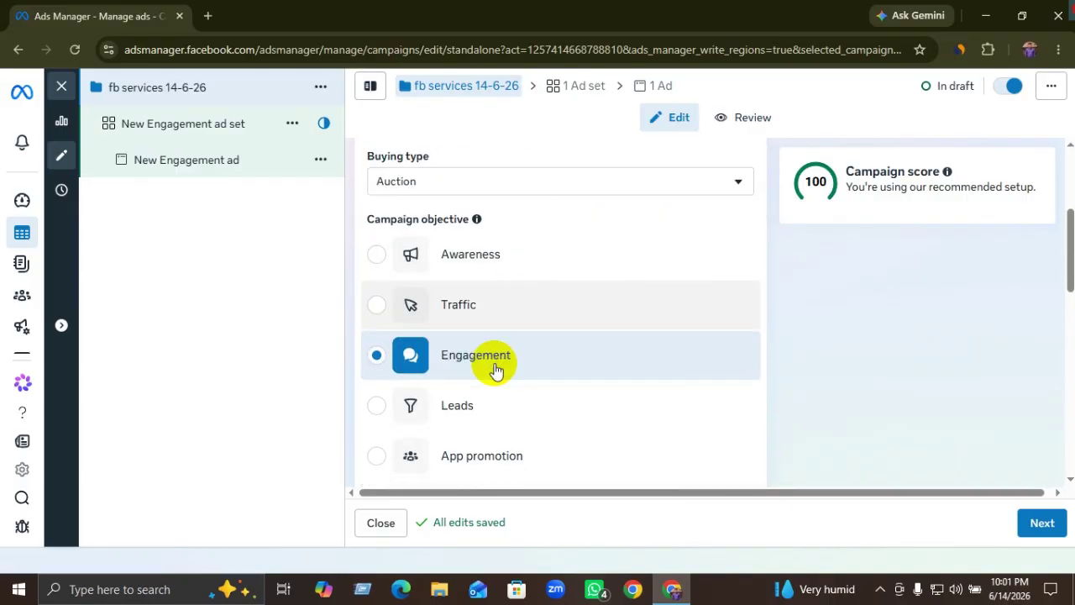
pyautogui.scroll(-6, 494, 362)
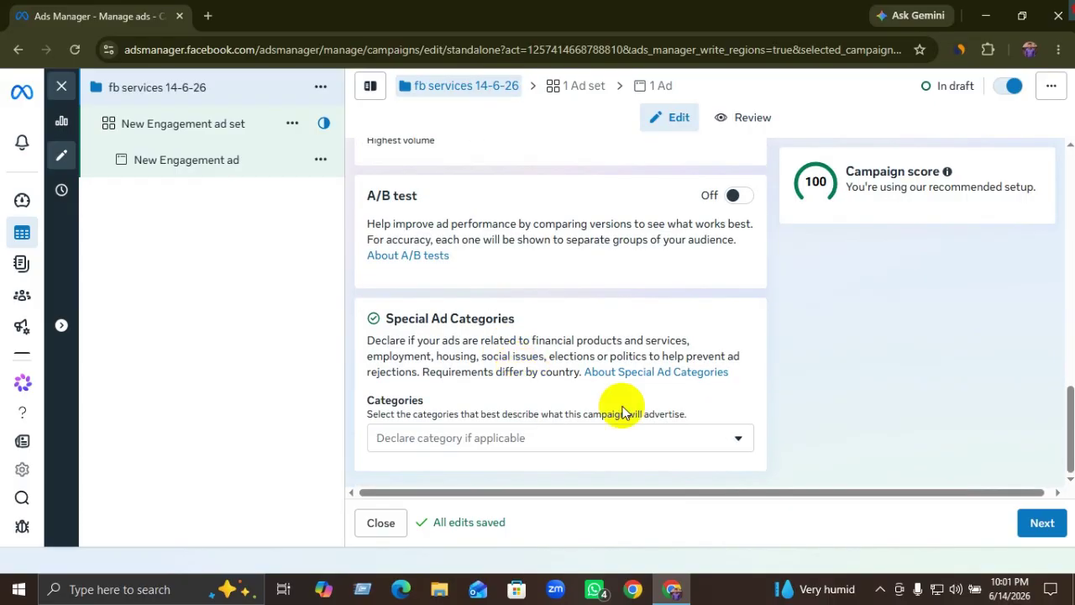
pyautogui.click(1041, 523)
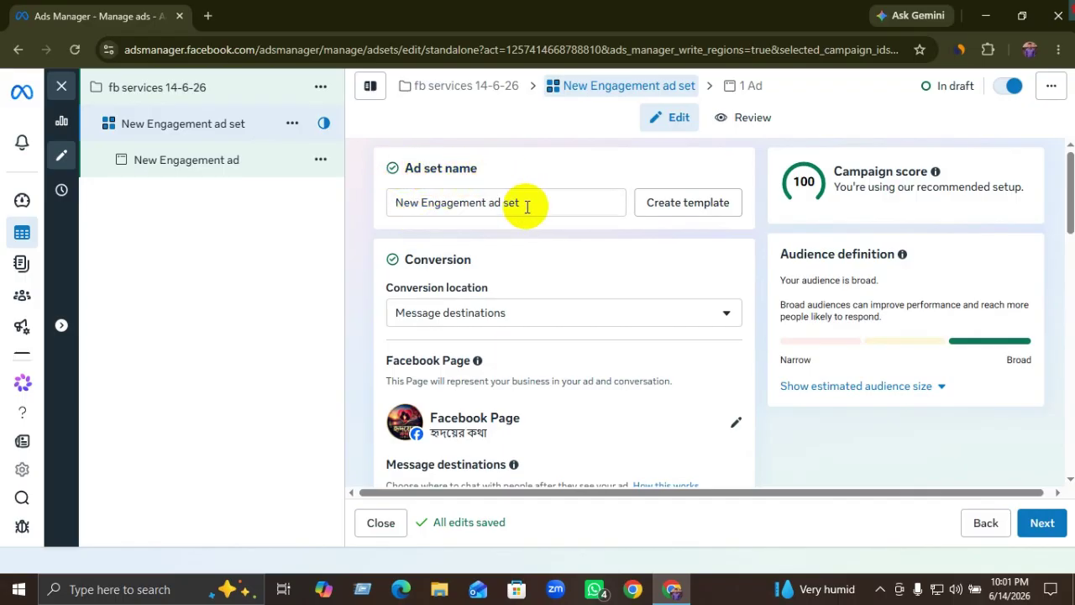
pyautogui.moveTo(552, 202); pyautogui.dragTo(384, 208)
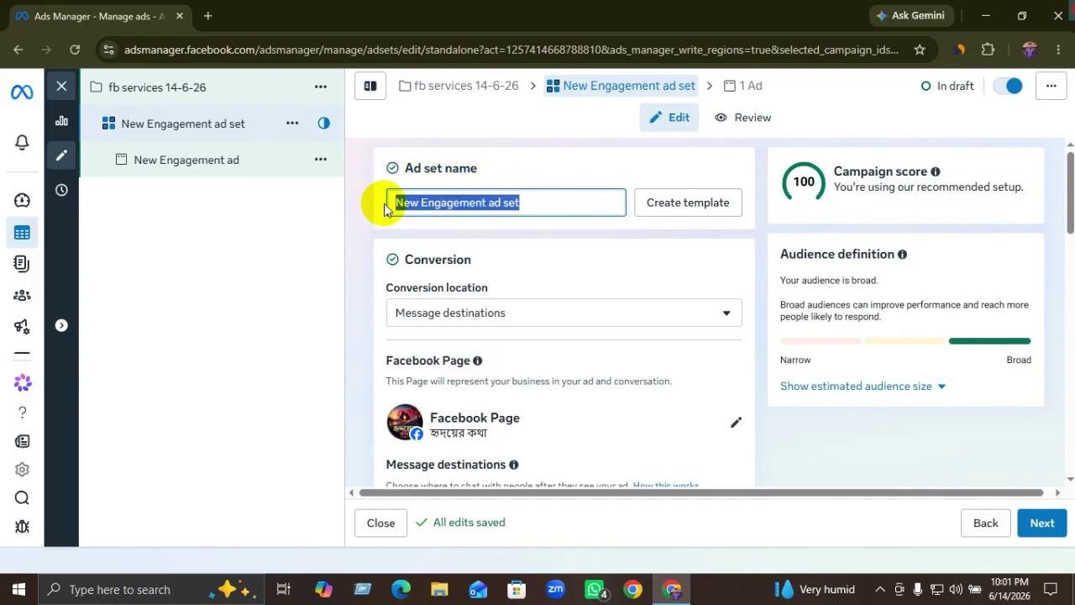
pyautogui.hotkey('ctrl', 'v')
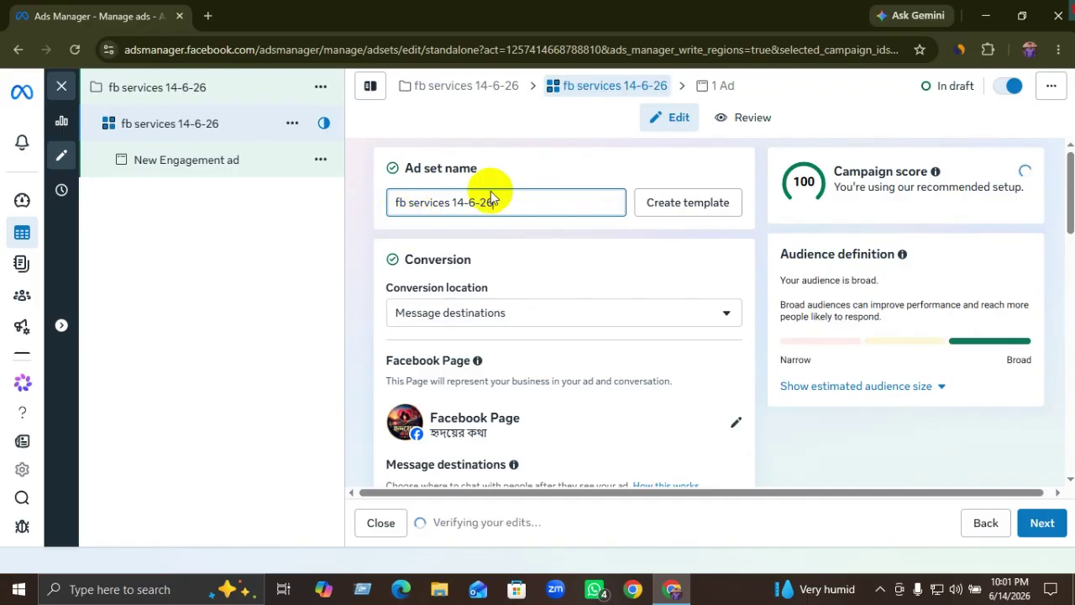
# Go through the available conversion locations for the ad set and choose Message destinations
pyautogui.scroll(-1, 416, 323)
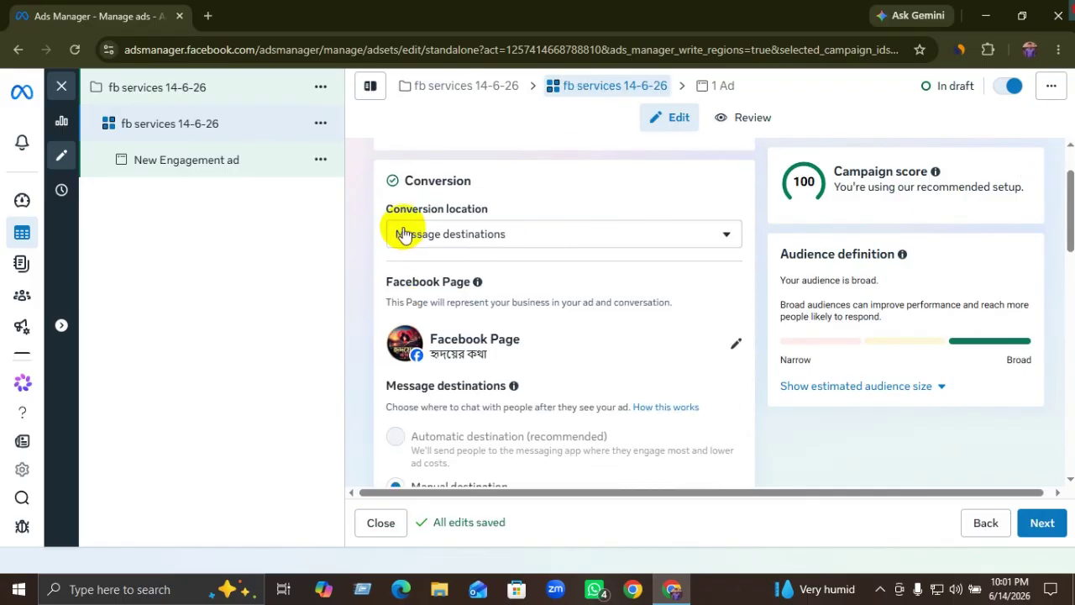
pyautogui.click(478, 240)
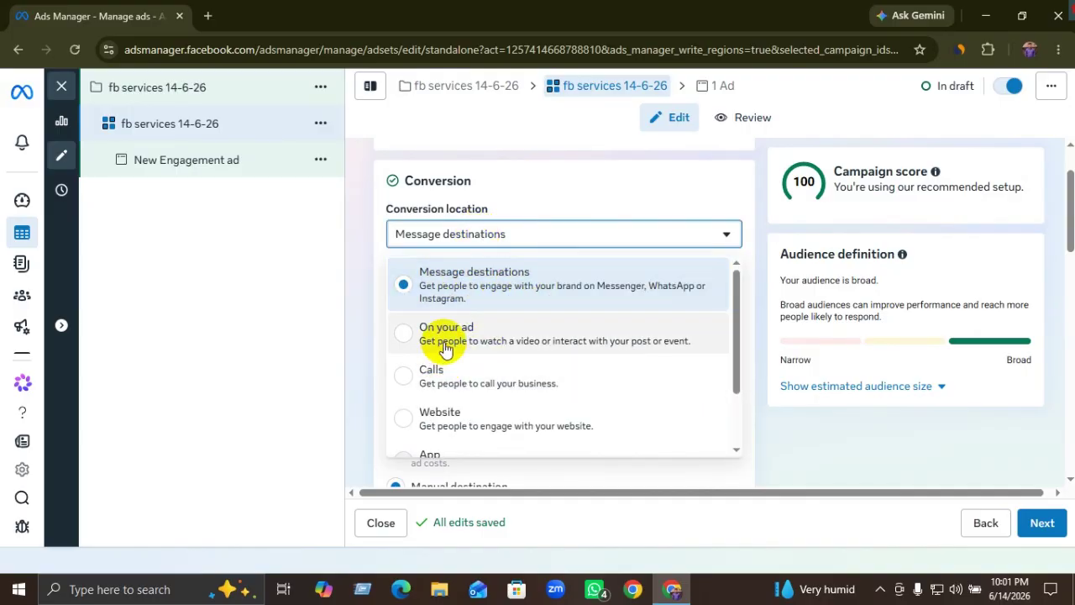
pyautogui.scroll(-2, 503, 371)
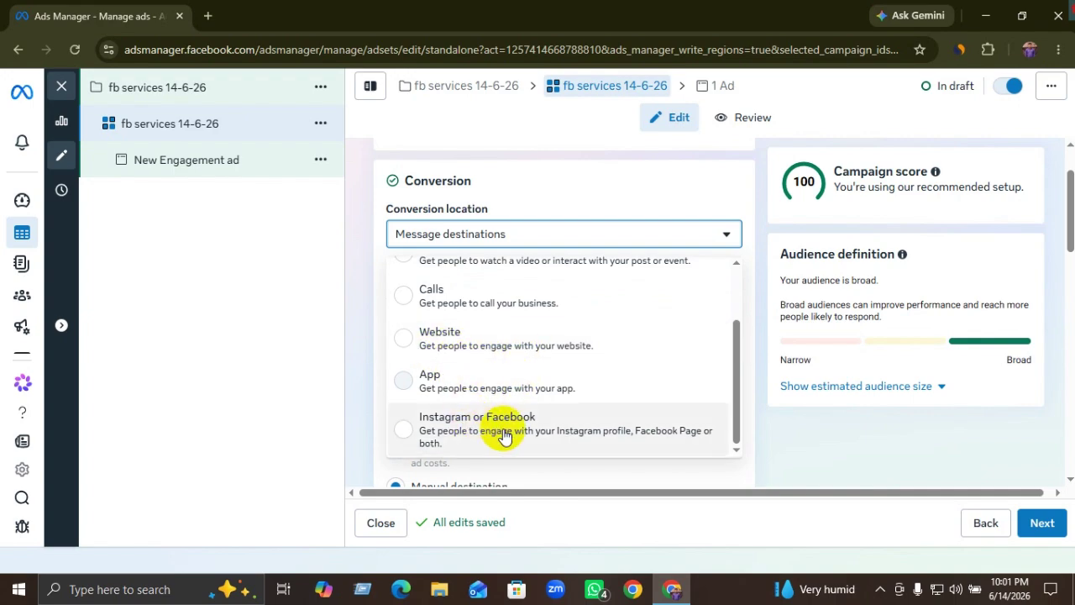
pyautogui.scroll(2, 495, 429)
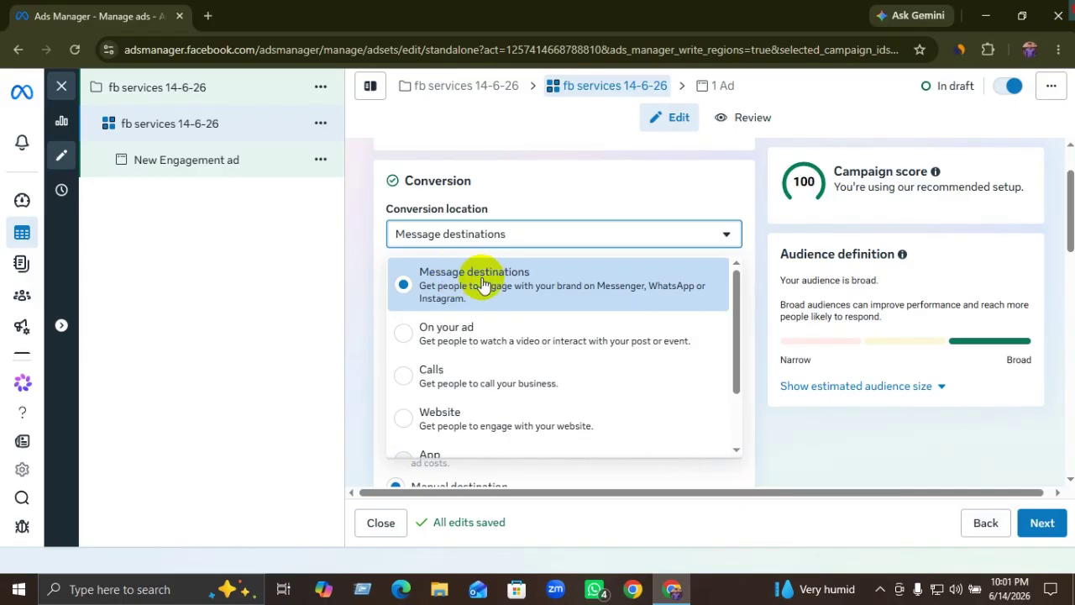
pyautogui.click(497, 279)
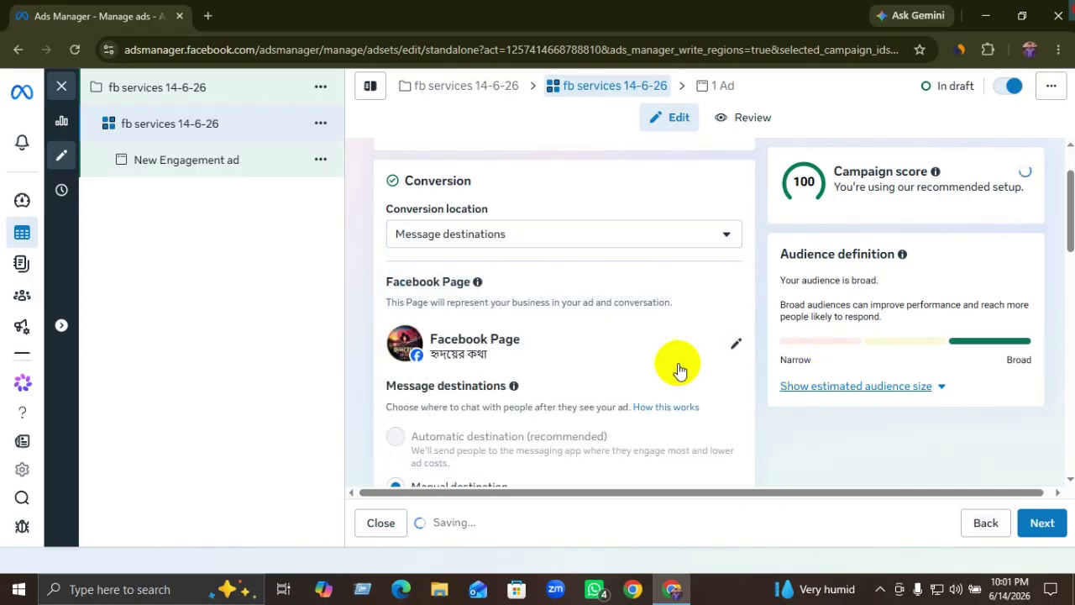
# Select হৃদয়ের কথা as the Facebook Page representing the business in the ad set
pyautogui.scroll(-1, 600, 353)
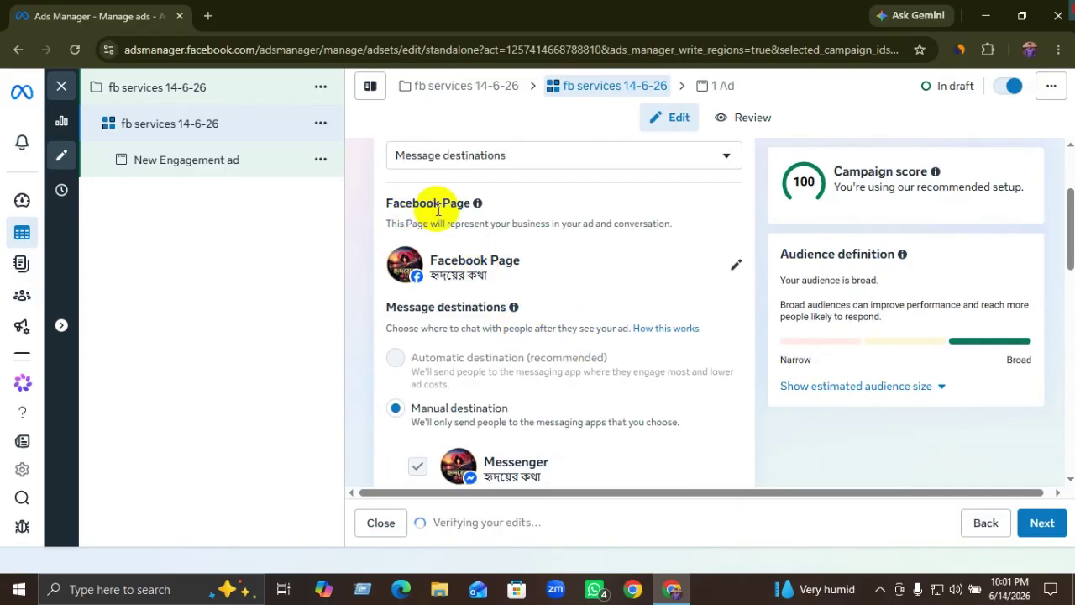
pyautogui.click(733, 267)
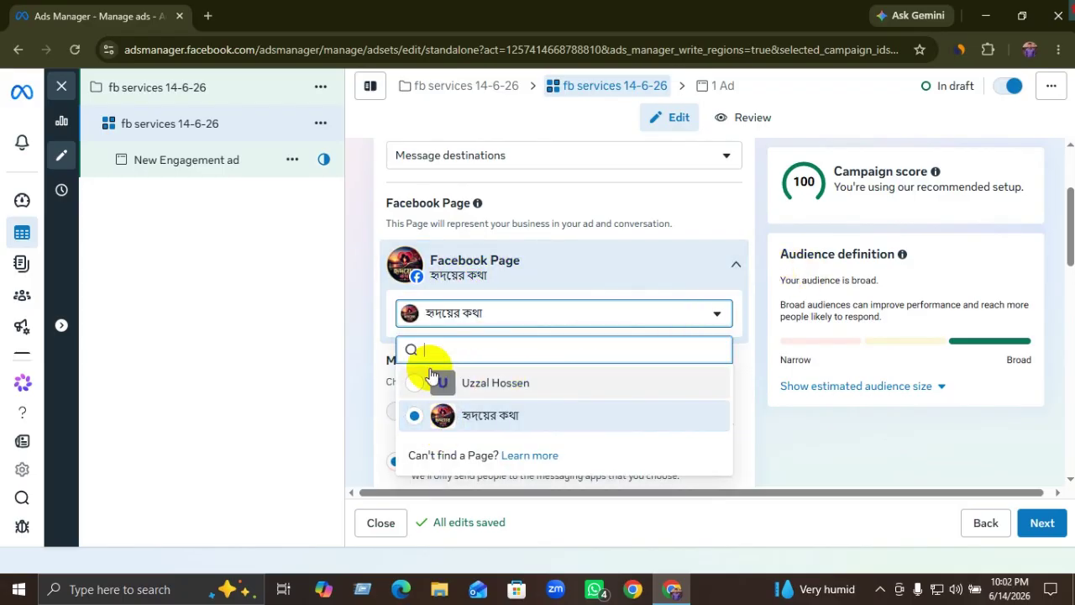
pyautogui.click(471, 418)
# Examine the ad set's messaging app destinations, performance goal, cost per result goal and value rules
pyautogui.scroll(-4, 500, 380)
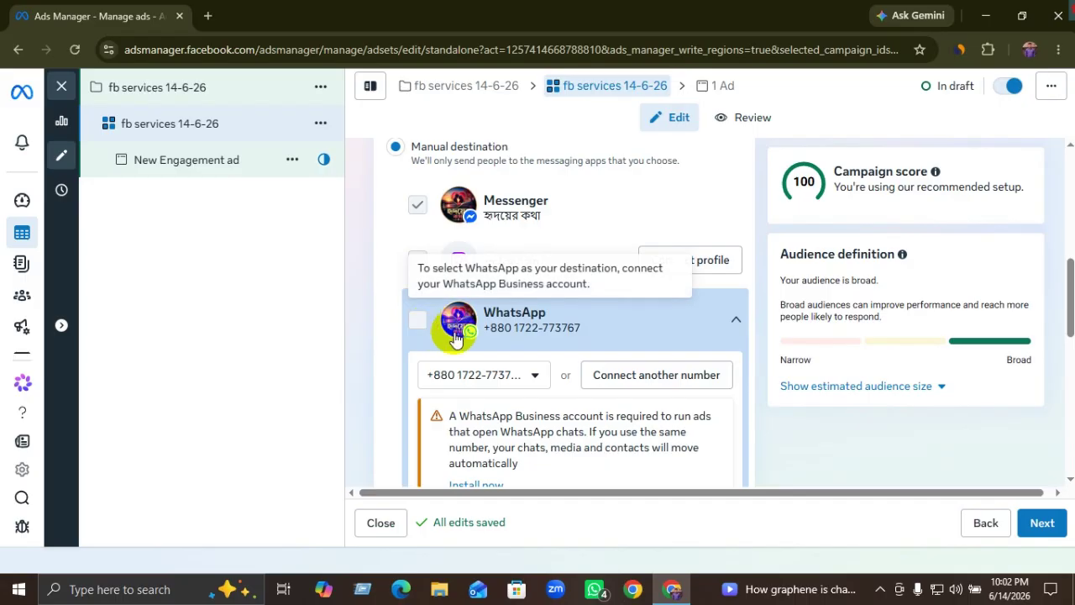
pyautogui.scroll(-4, 457, 380)
pyautogui.scroll(-4, 460, 378)
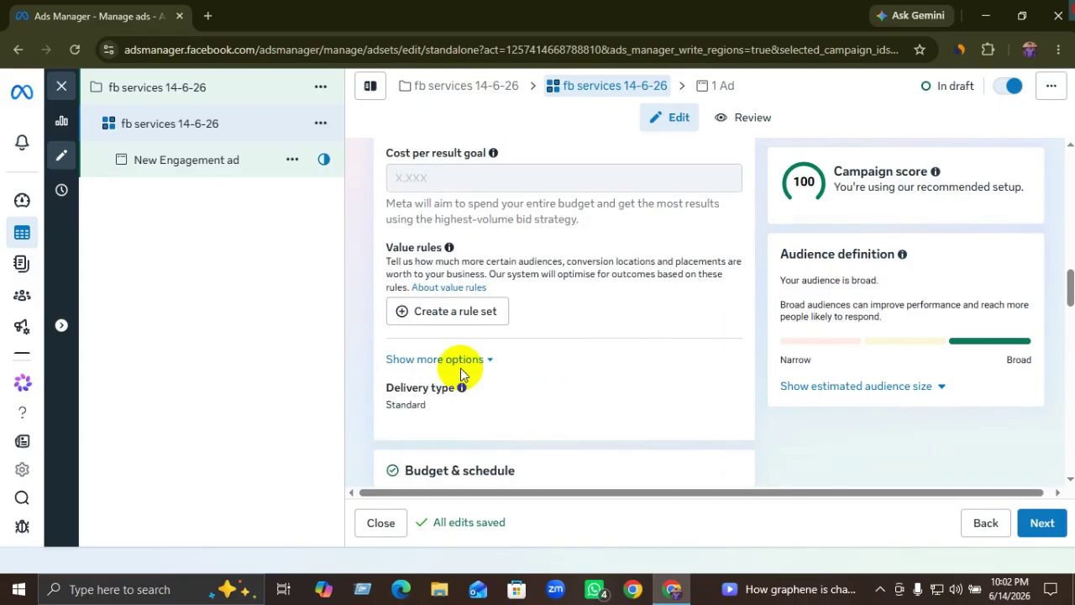
pyautogui.scroll(1, 461, 367)
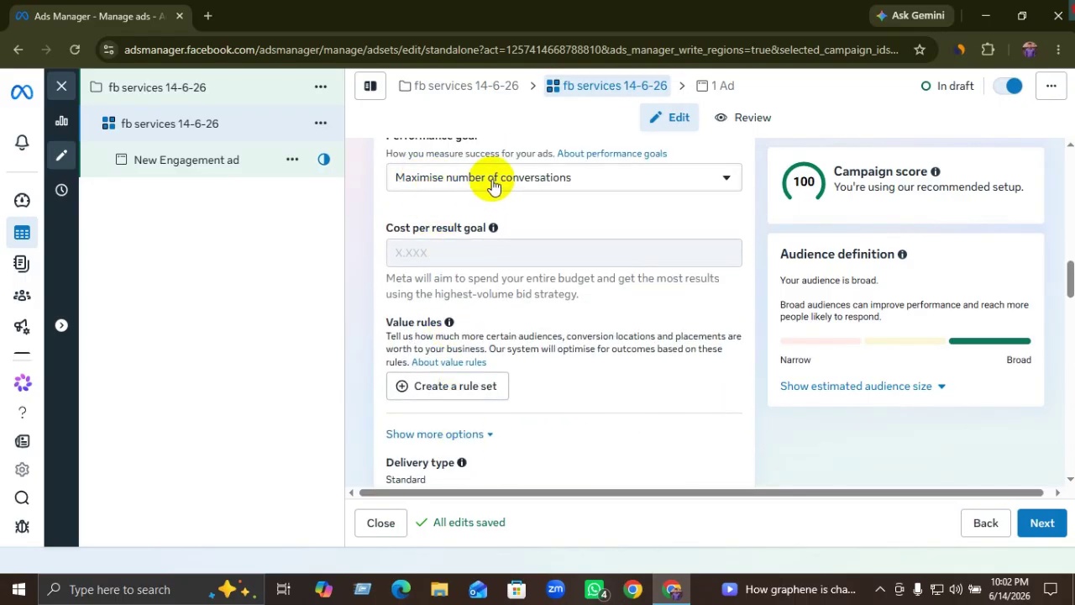
pyautogui.scroll(2, 541, 313)
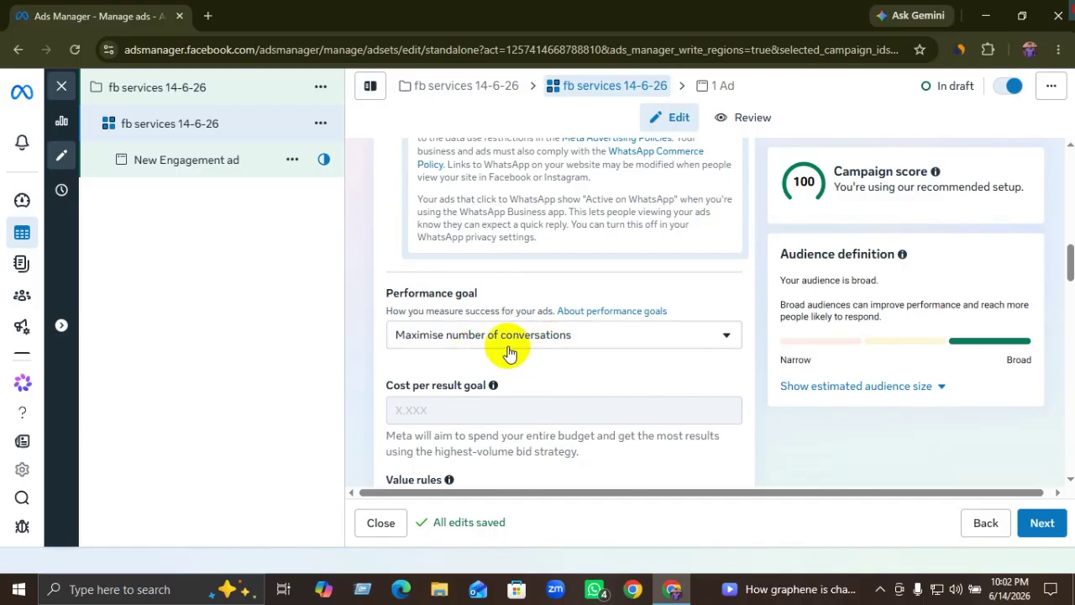
# Switch the ad set's budget type to Lifetime budget and set the amount to $60.00
pyautogui.scroll(-5, 523, 344)
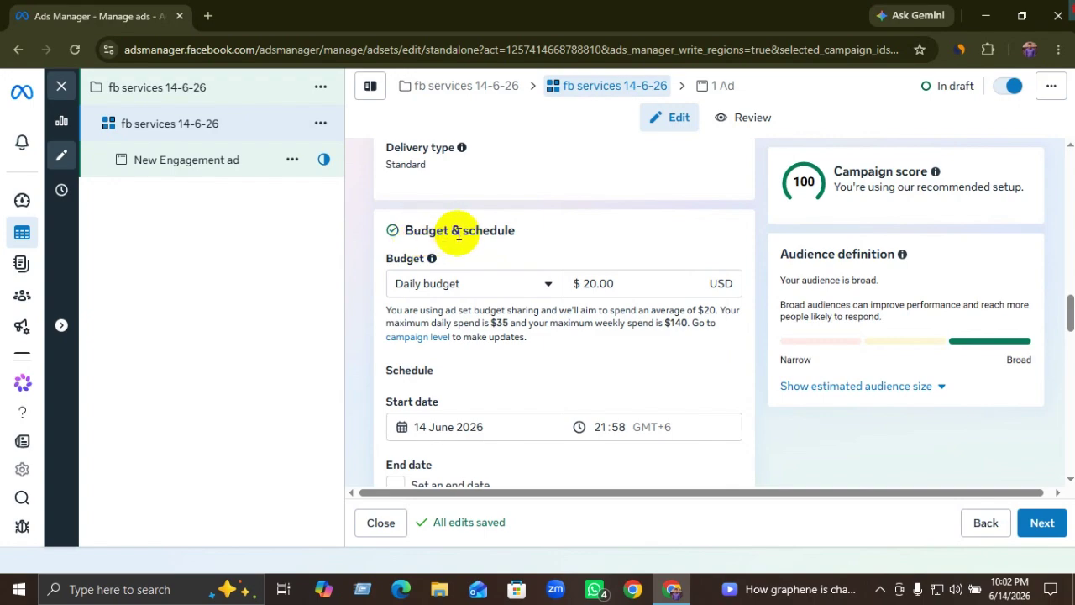
pyautogui.click(523, 285)
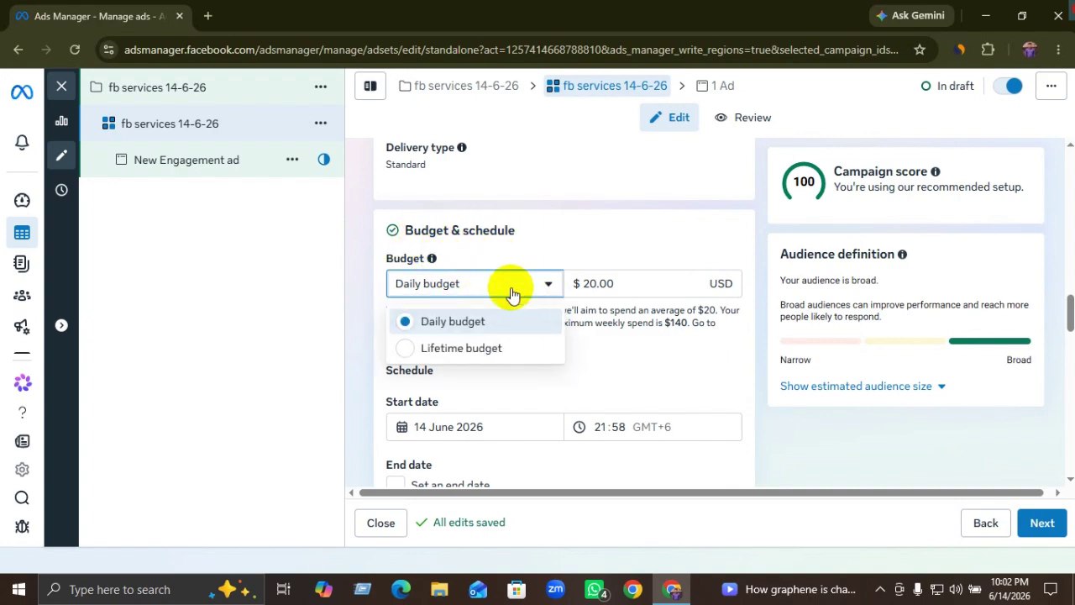
pyautogui.click(467, 354)
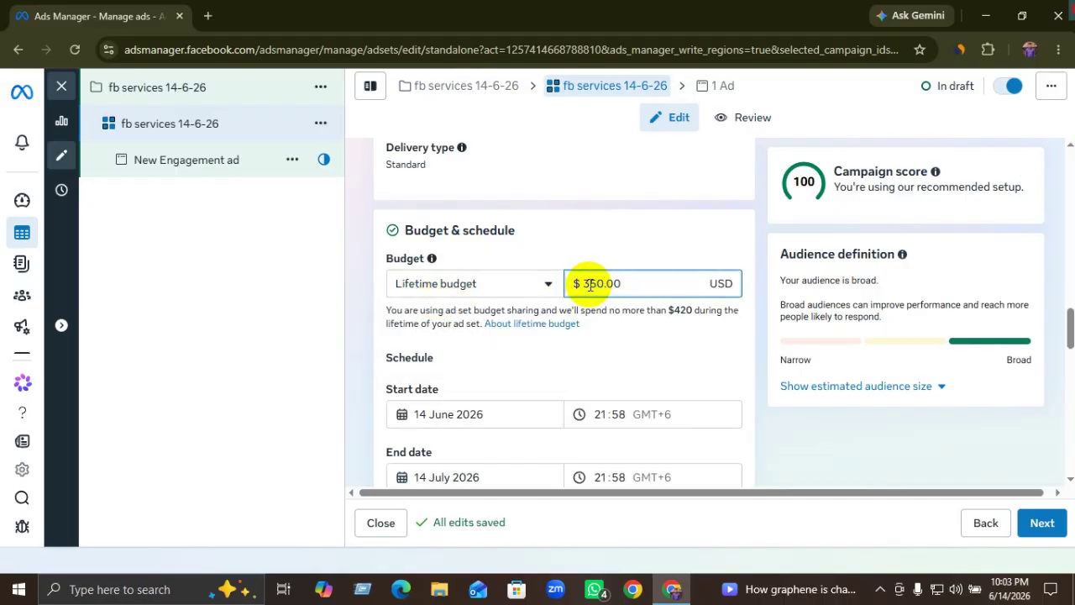
pyautogui.click(622, 365)
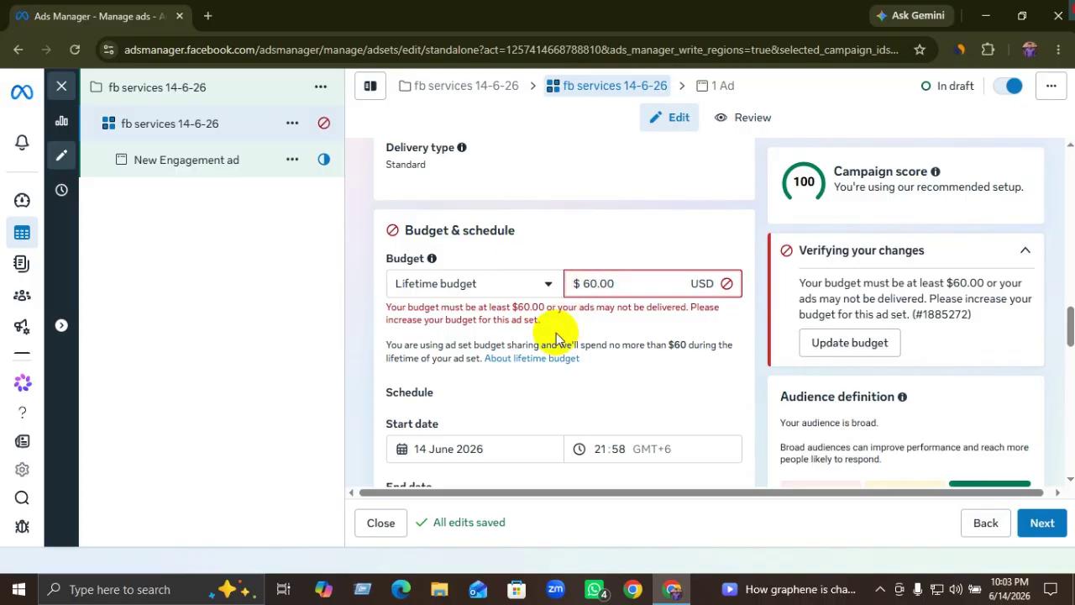
pyautogui.click(629, 377)
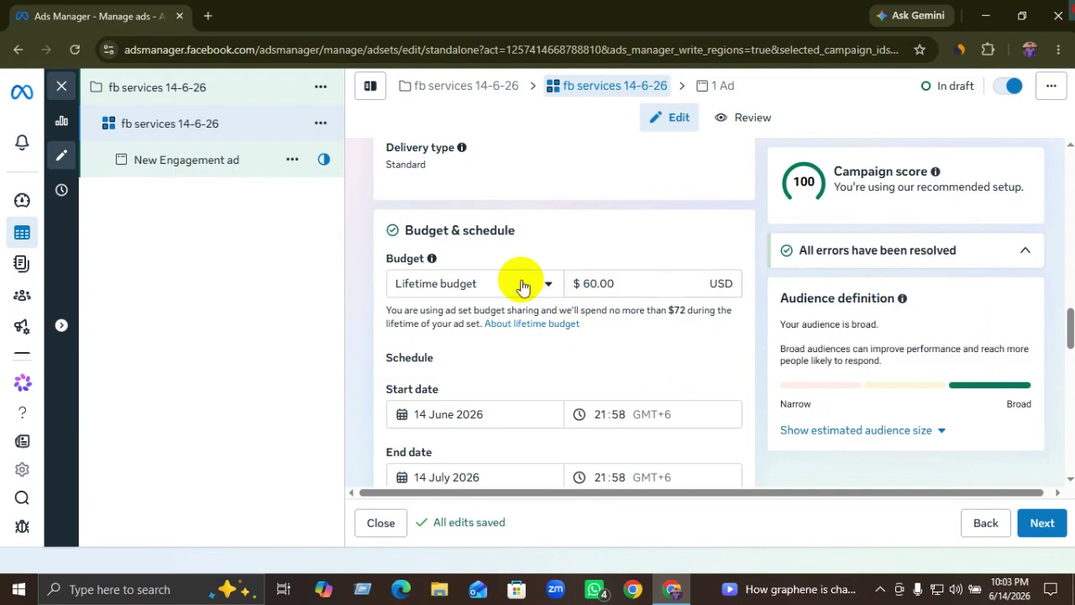
pyautogui.scroll(-1, 554, 340)
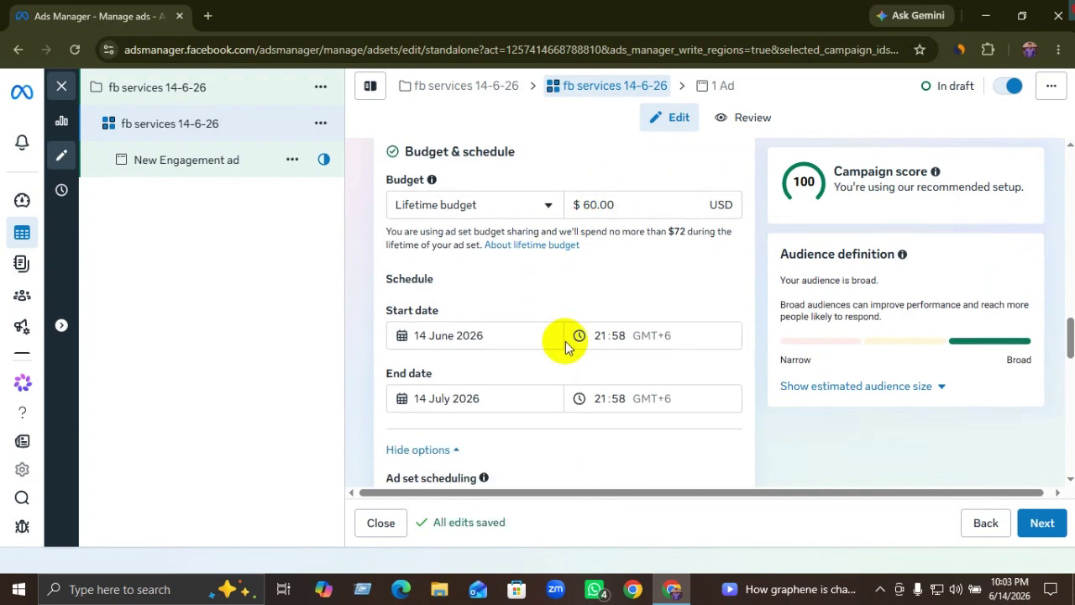
# Examine the ad set's budget, start and end dates, extra scheduling options and the beginning of the audience settings
pyautogui.scroll(1, 538, 374)
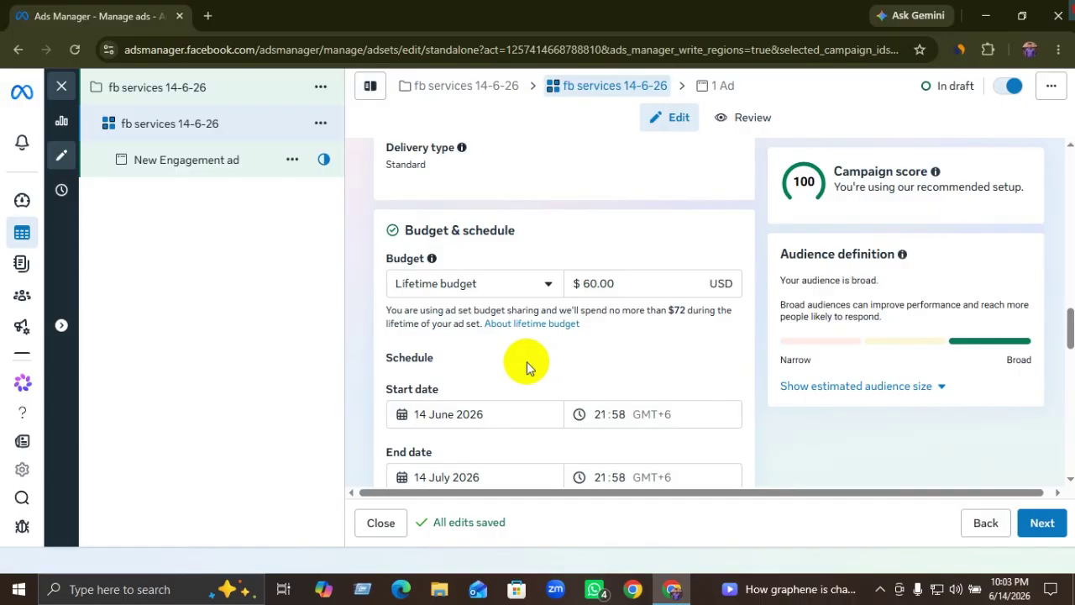
pyautogui.scroll(-3, 523, 370)
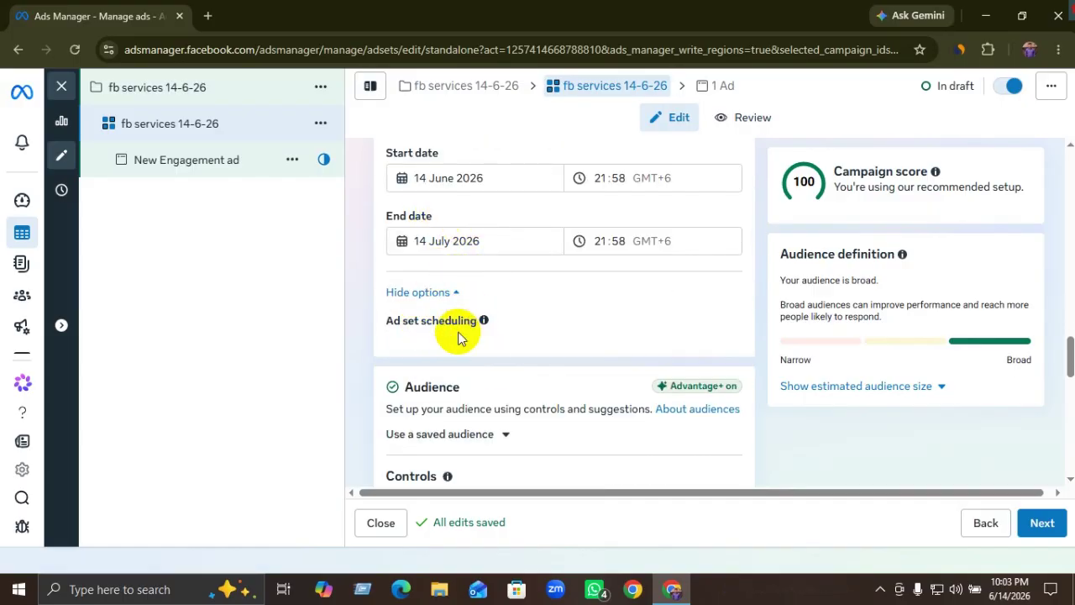
pyautogui.scroll(-3, 458, 336)
pyautogui.scroll(3, 444, 335)
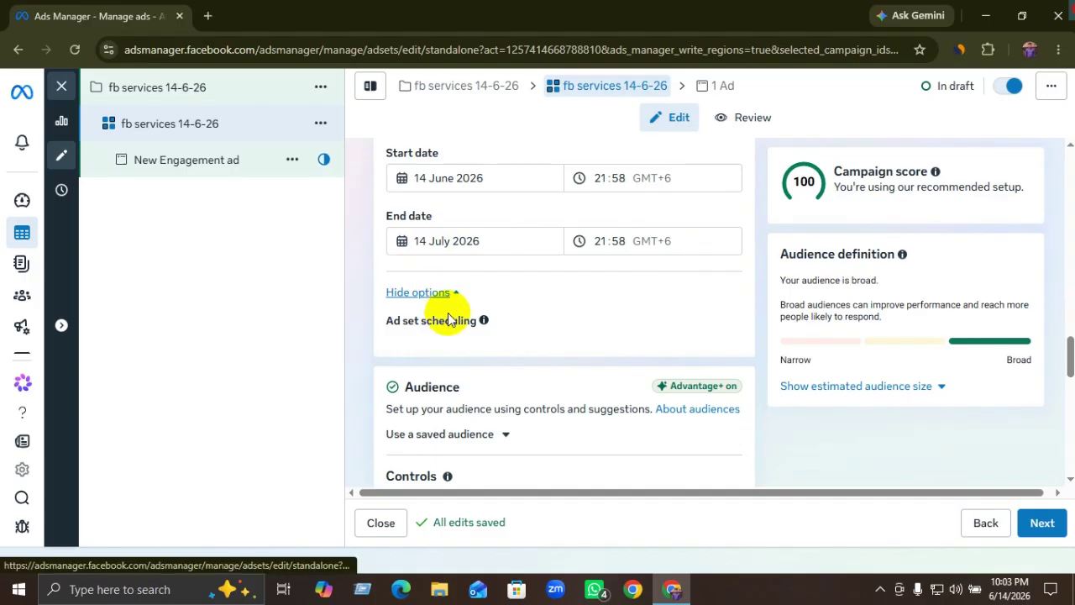
pyautogui.click(440, 296)
pyautogui.scroll(-1, 447, 332)
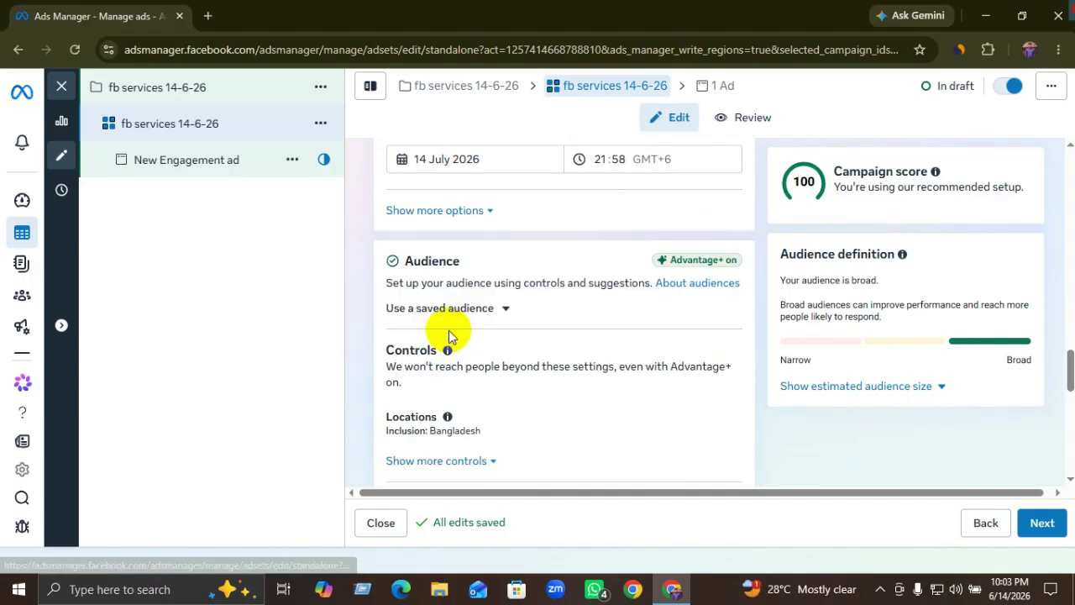
pyautogui.scroll(-3, 449, 336)
pyautogui.scroll(5, 451, 306)
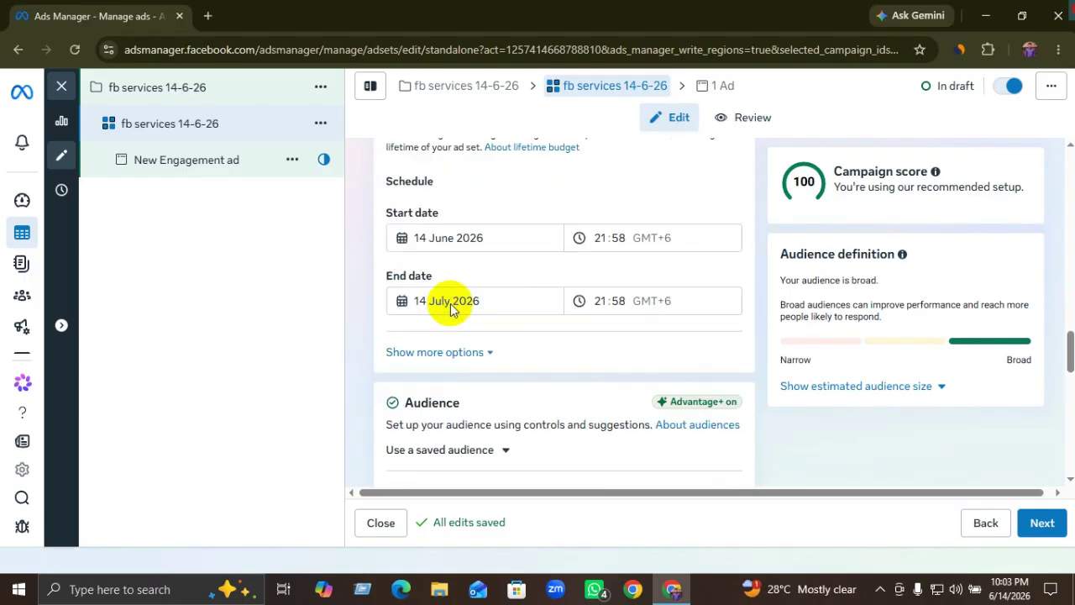
pyautogui.click(456, 317)
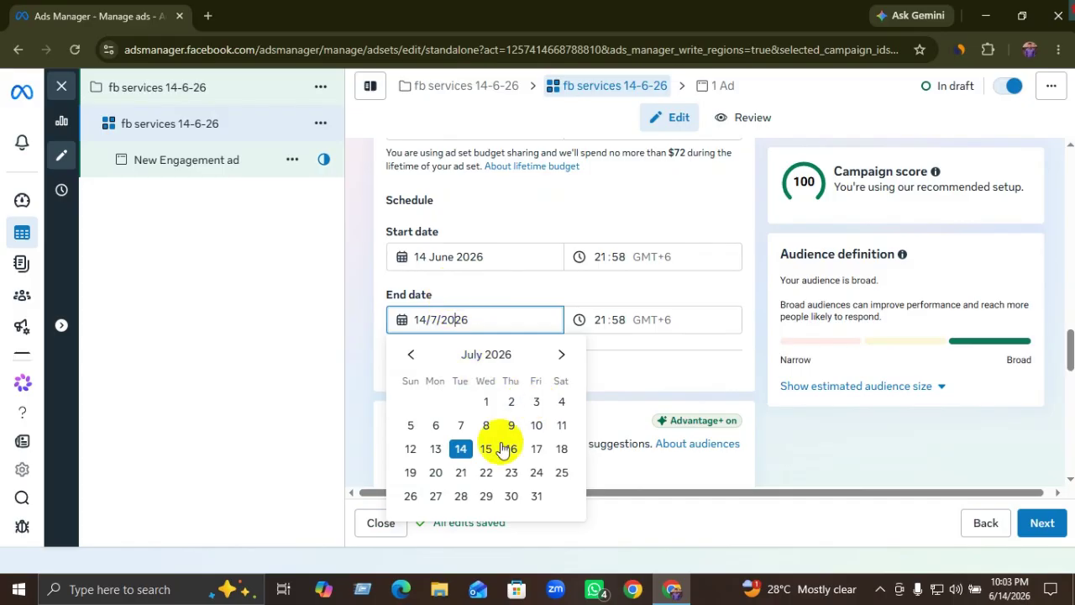
pyautogui.click(631, 361)
pyautogui.scroll(-2, 554, 370)
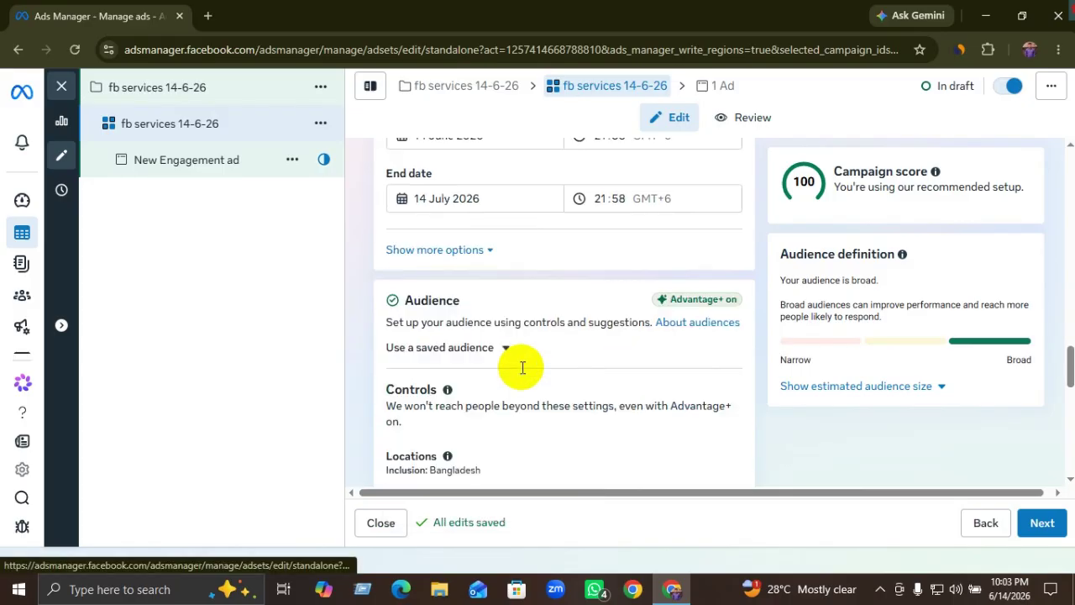
pyautogui.scroll(-1, 504, 361)
# Switch the ad set's budget type to Daily budget
pyautogui.scroll(5, 420, 356)
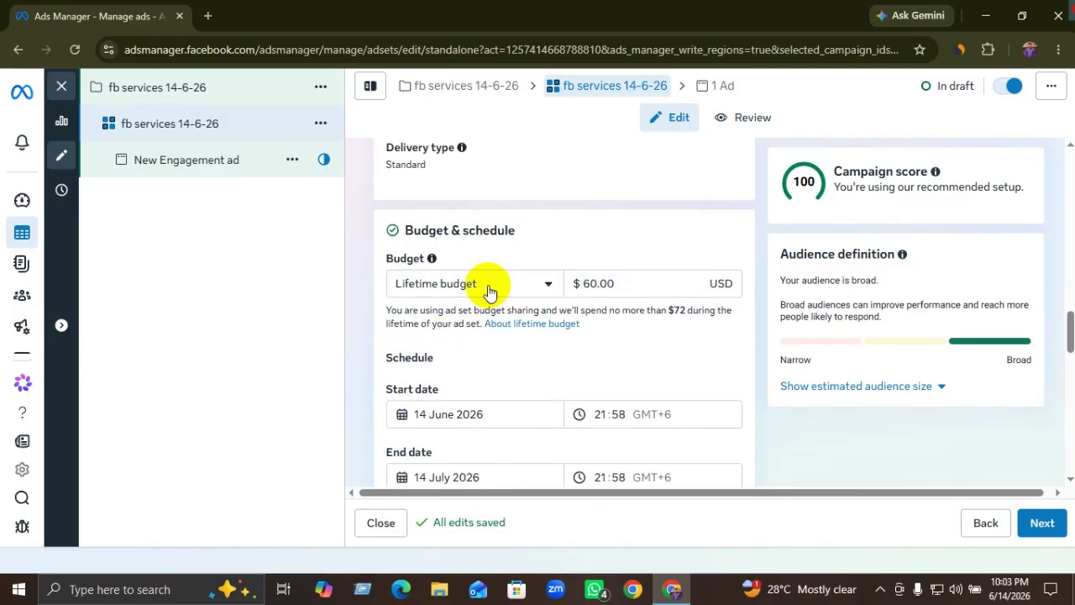
pyautogui.click(489, 286)
pyautogui.click(420, 322)
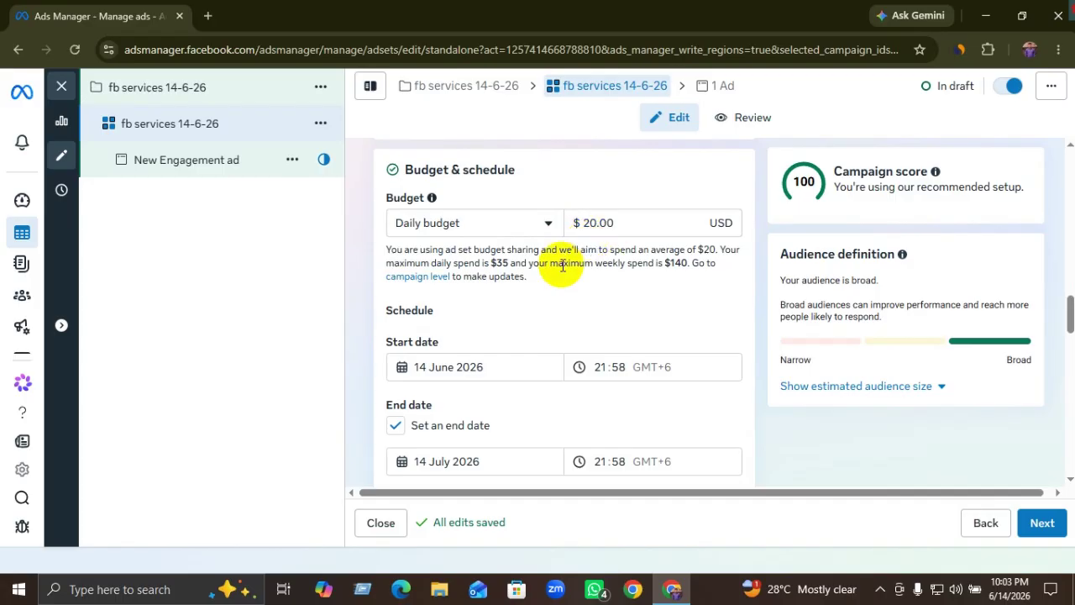
# Schedule the ad set to start on 15 June 2026 and end on 20 July 2026
pyautogui.scroll(-1, 538, 286)
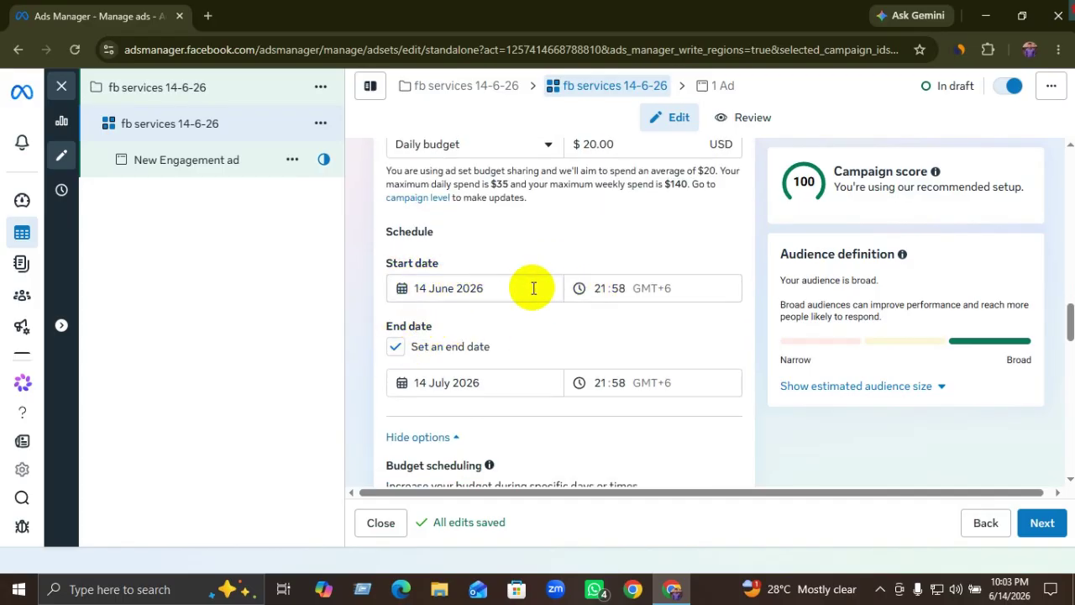
pyautogui.click(467, 287)
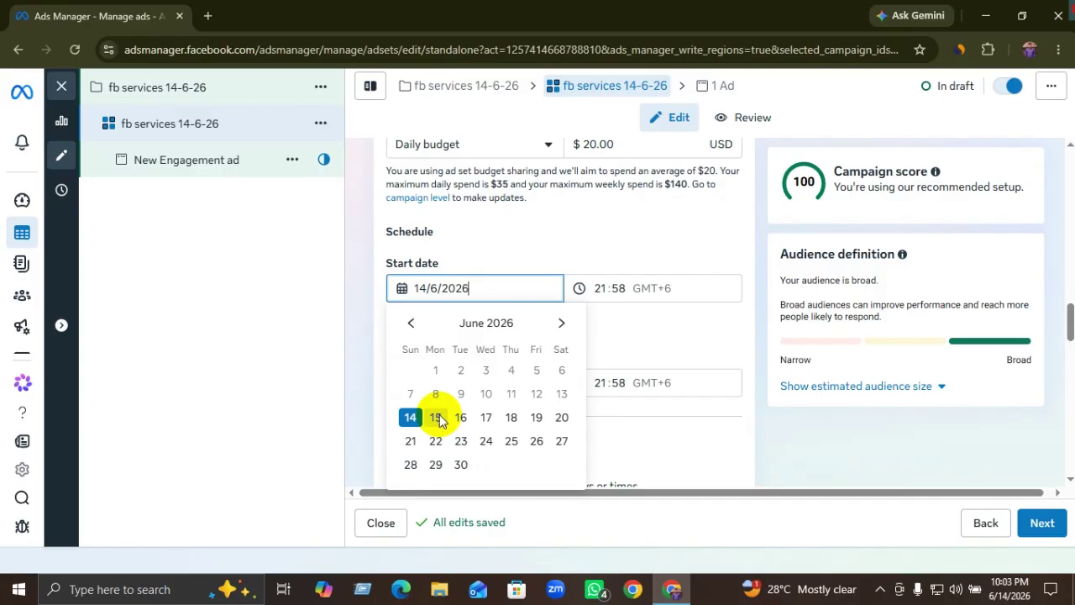
pyautogui.click(435, 417)
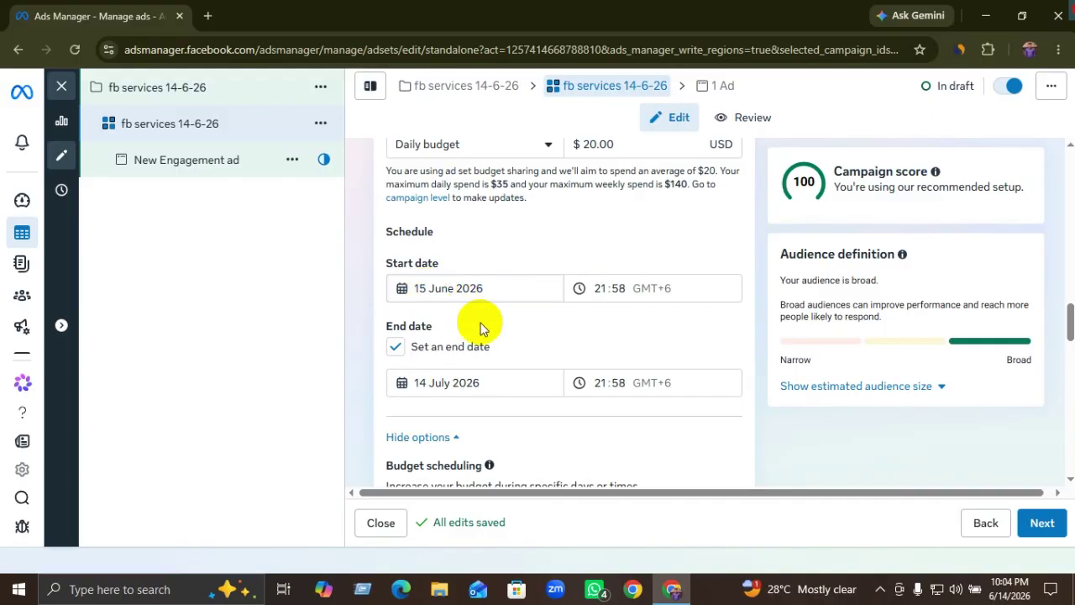
pyautogui.click(449, 388)
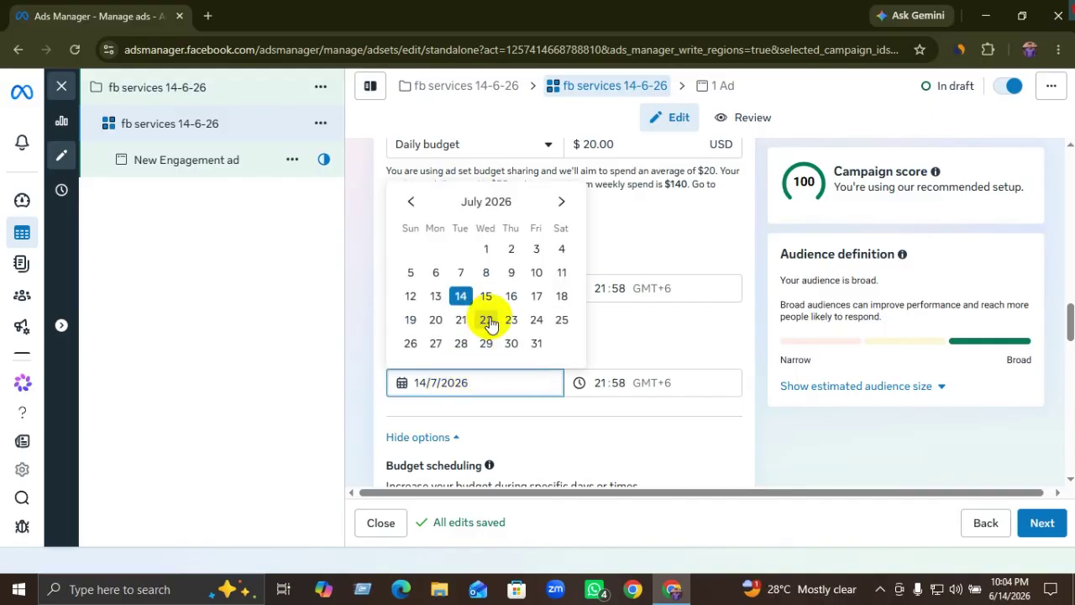
pyautogui.click(436, 320)
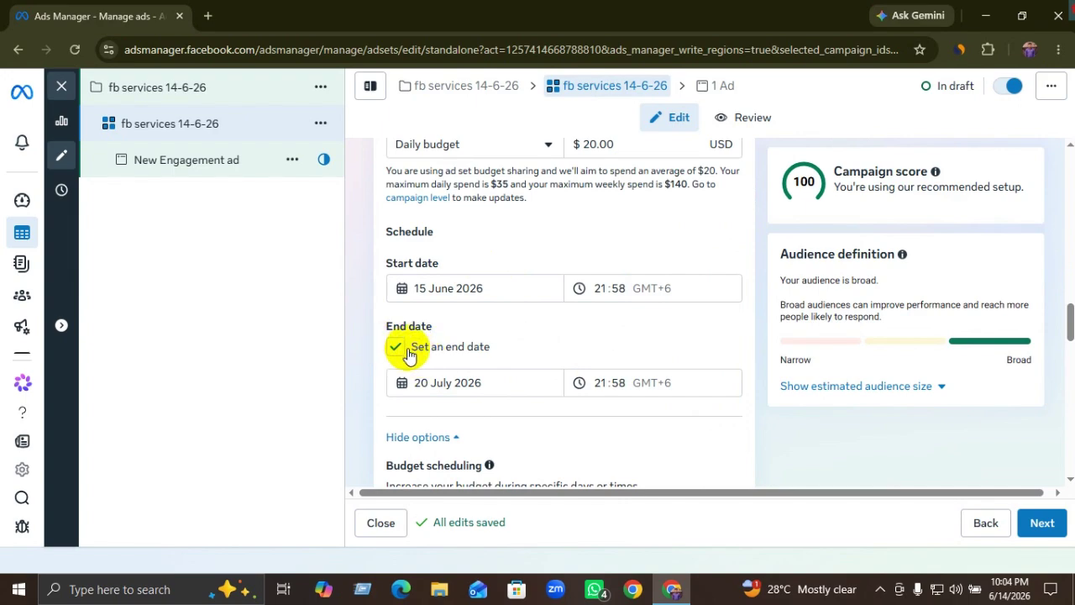
# Remove the end date from the ad set's schedule and look over the budget and ad set scheduling options
pyautogui.click(395, 348)
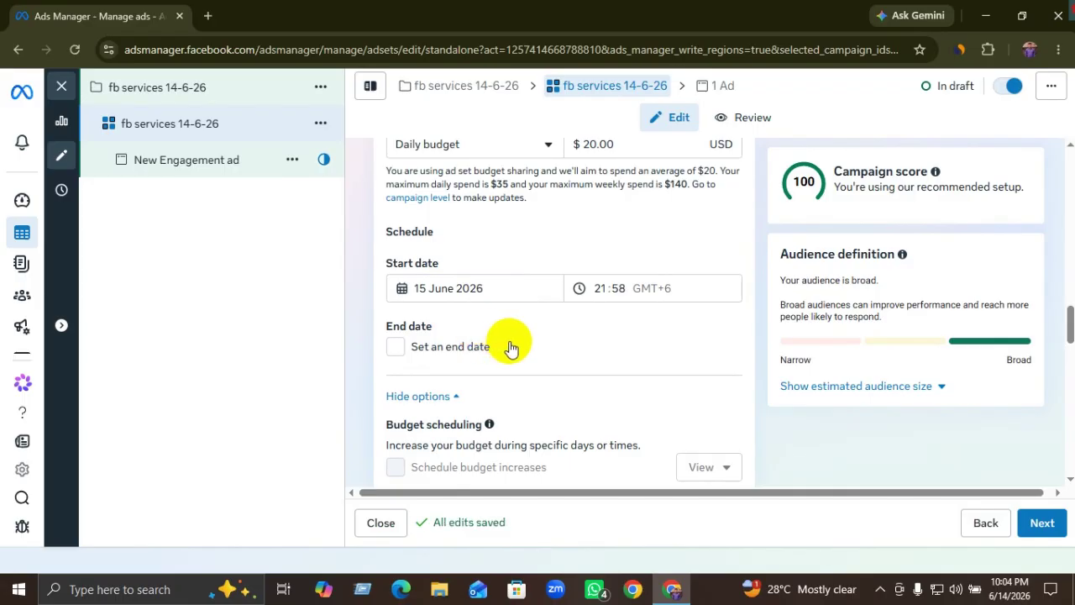
pyautogui.scroll(-3, 506, 341)
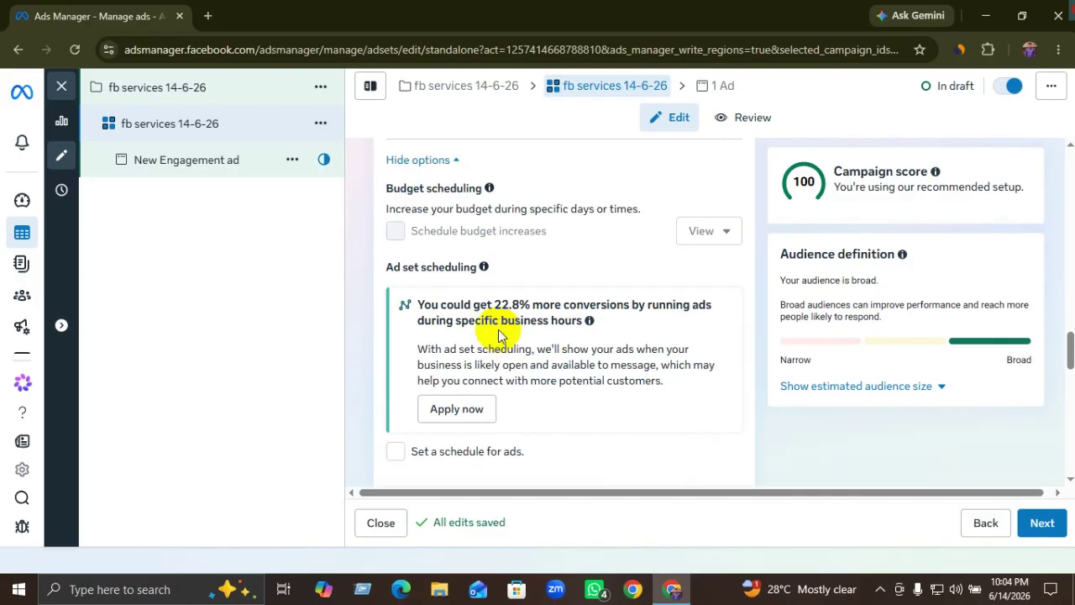
pyautogui.scroll(3, 487, 319)
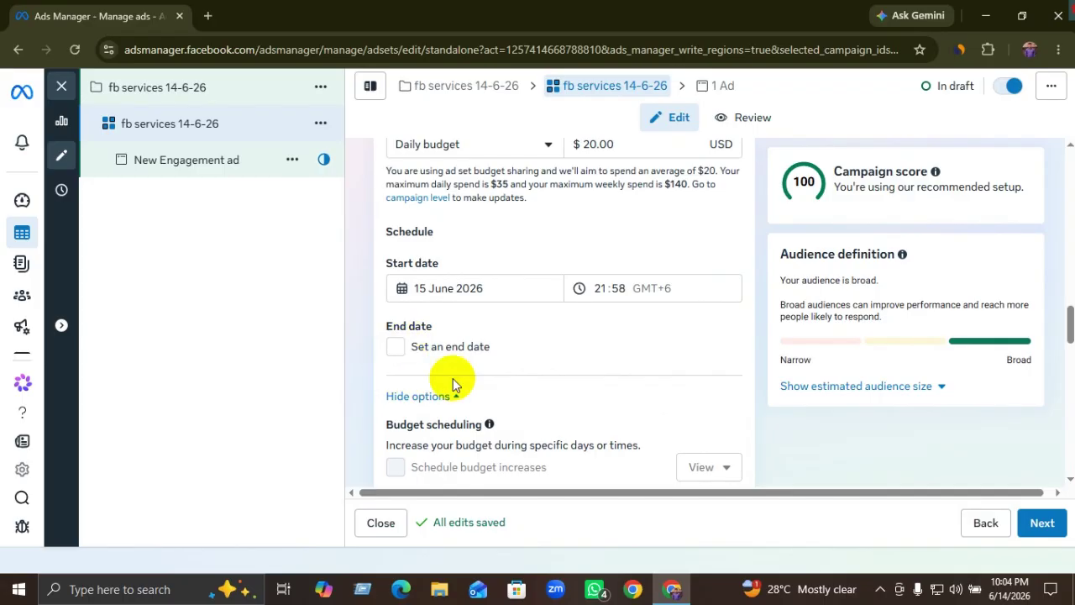
# Open the audience's Locations control for editing and get its location search ready
pyautogui.scroll(-5, 485, 357)
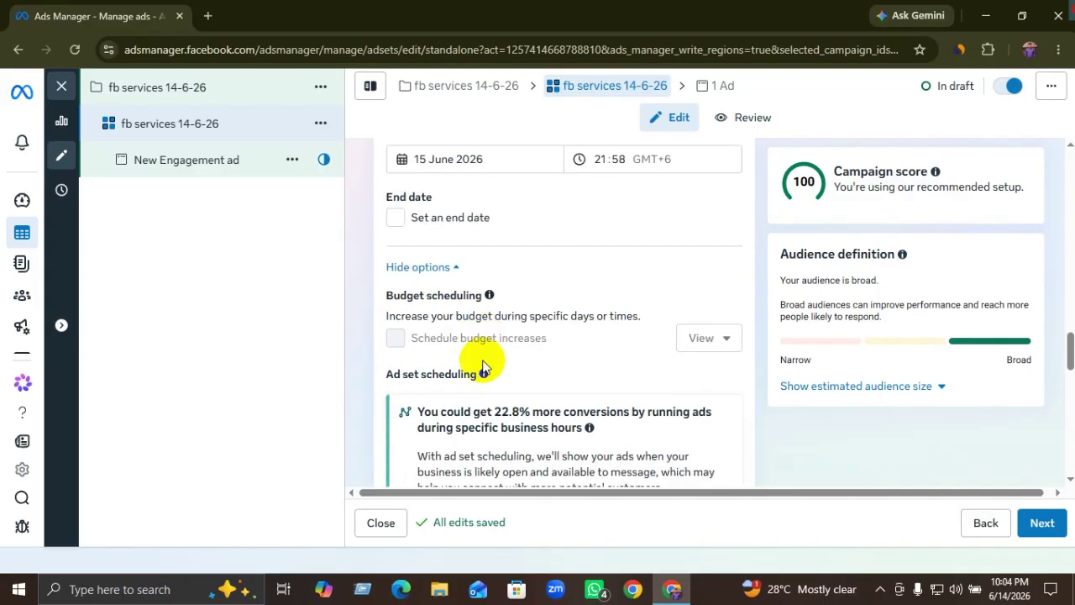
pyautogui.scroll(-3, 481, 367)
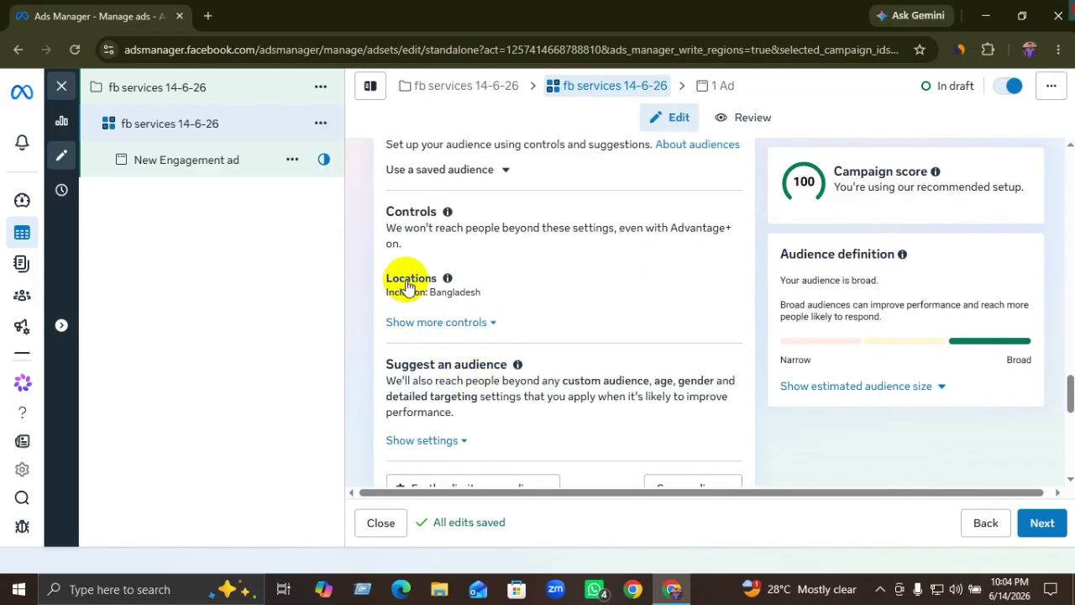
pyautogui.click(727, 287)
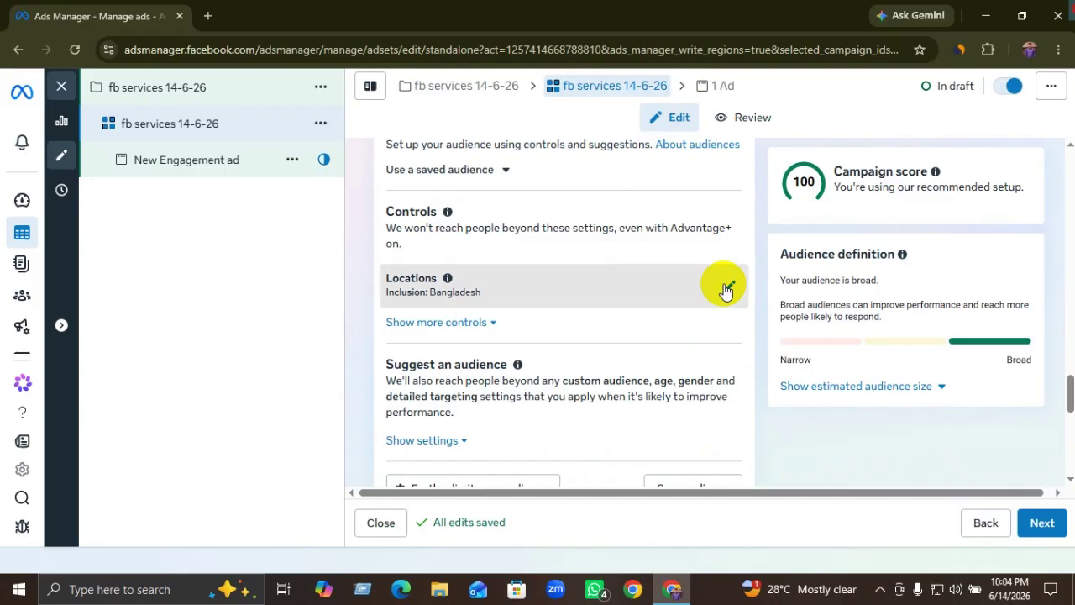
pyautogui.scroll(-1, 593, 350)
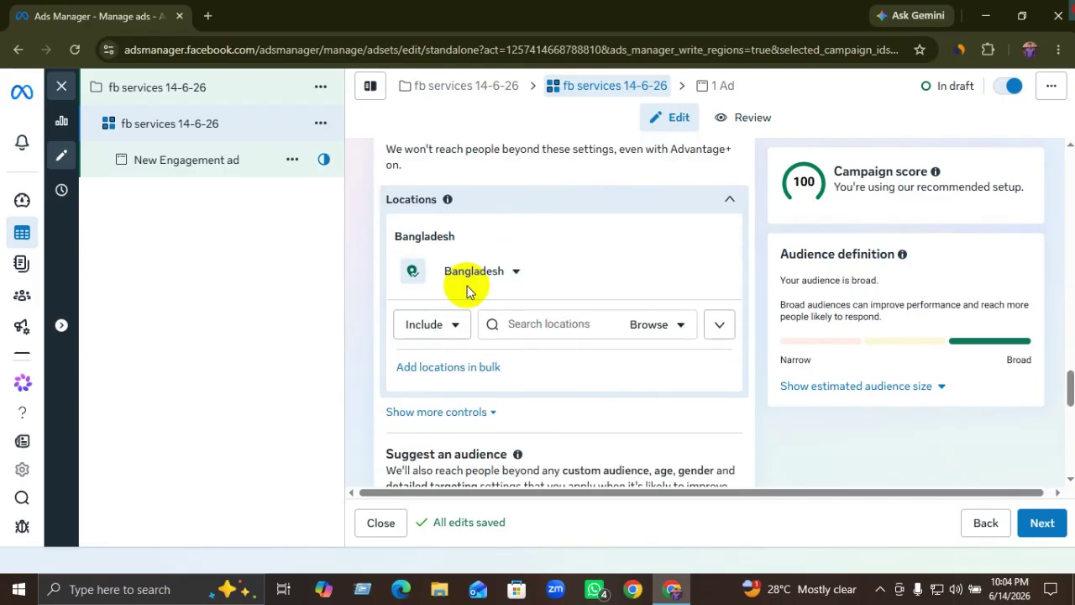
pyautogui.click(540, 321)
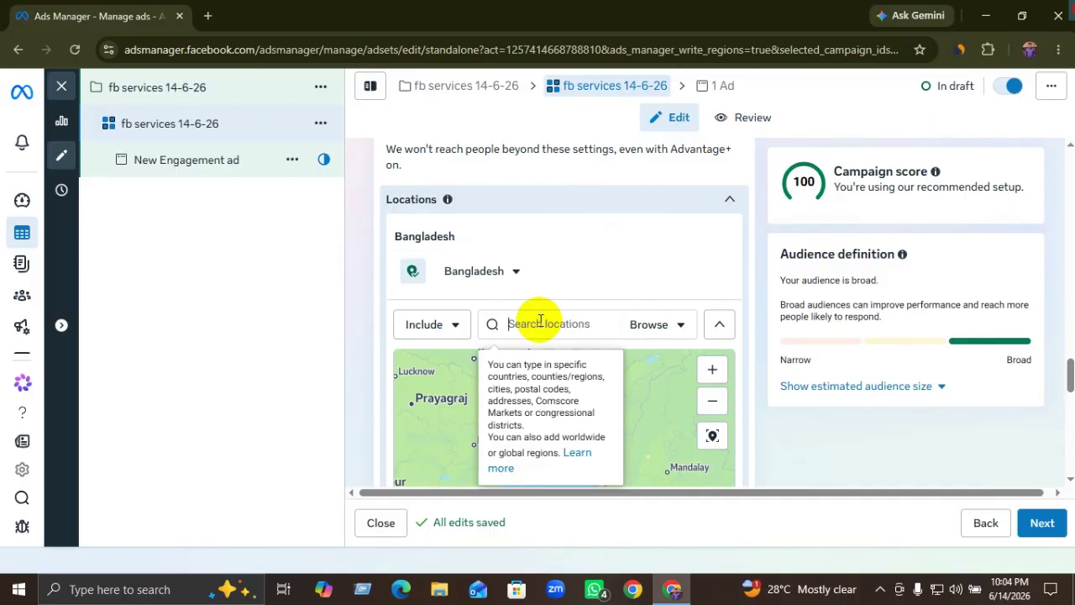
pyautogui.scroll(-1, 540, 302)
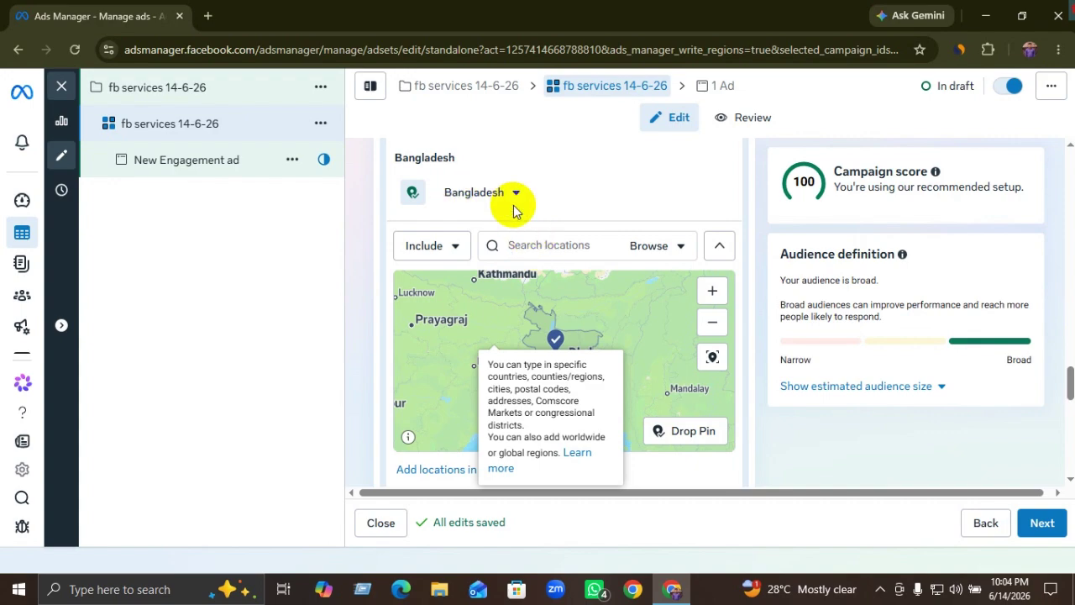
pyautogui.click(521, 242)
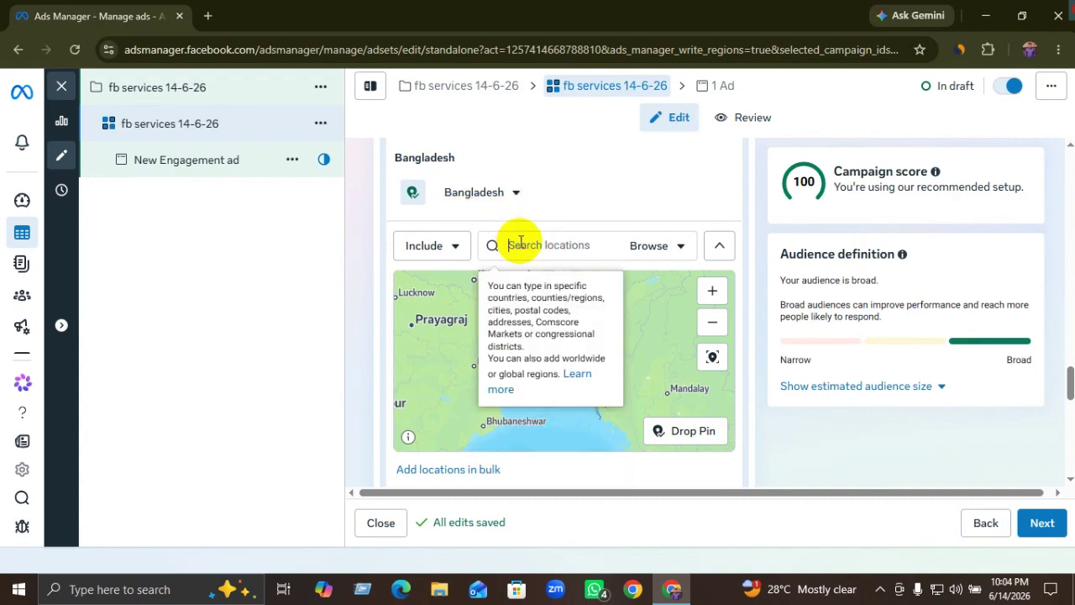
pyautogui.write('rajhahi')
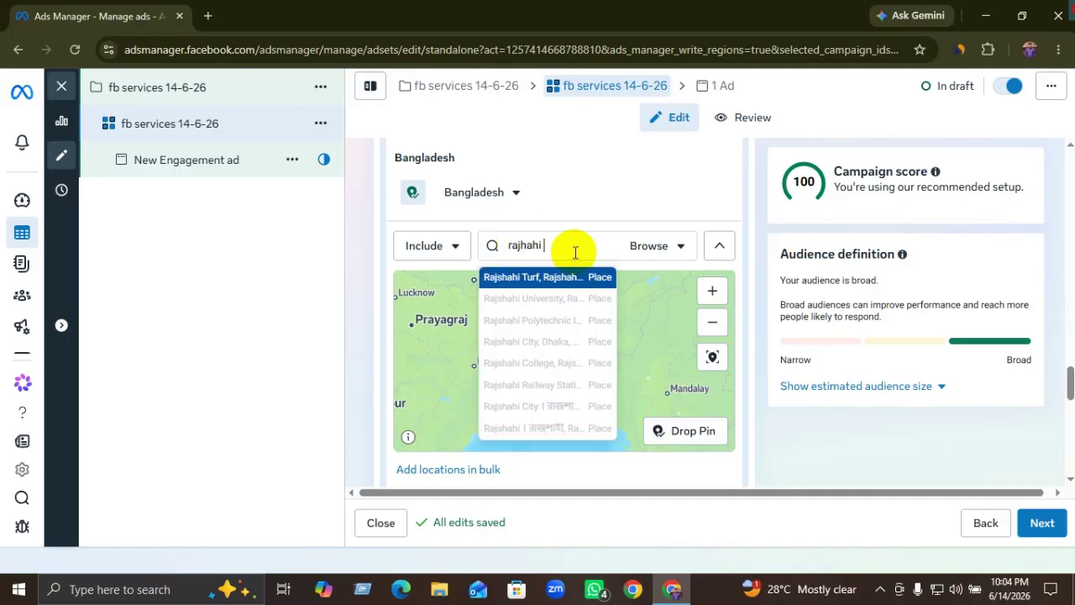
pyautogui.press('BackSpace')
pyautogui.press('BackSpace')
pyautogui.press('BackSpace')
pyautogui.press('BackSpace')
pyautogui.press('BackSpace')
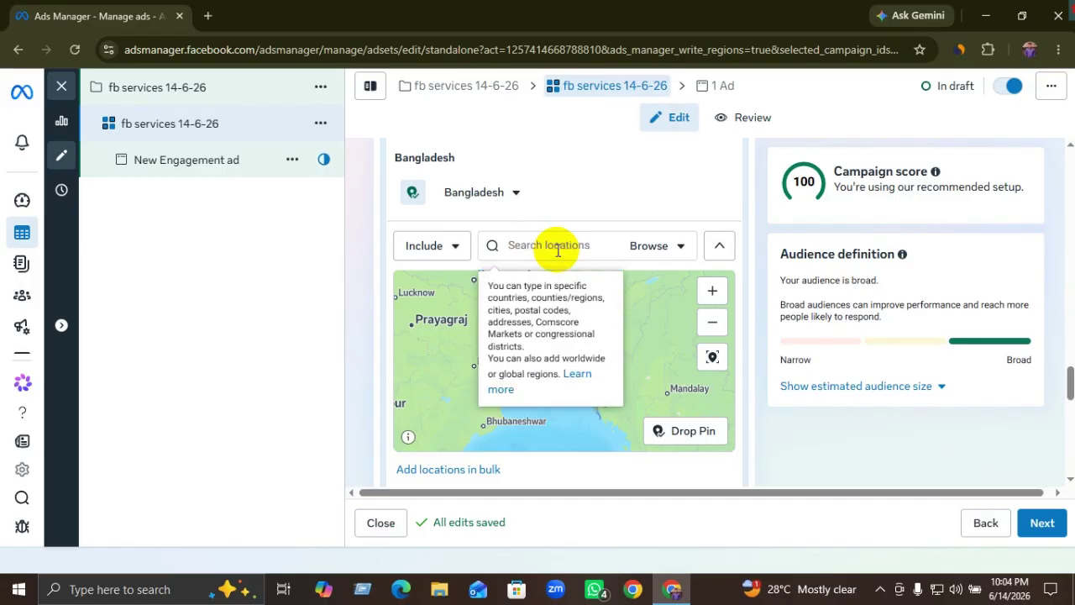
# Search the locations for Rajshahi and include the city of Rajshahi, Rajshahi Division in the audience
pyautogui.write('Rajshah')
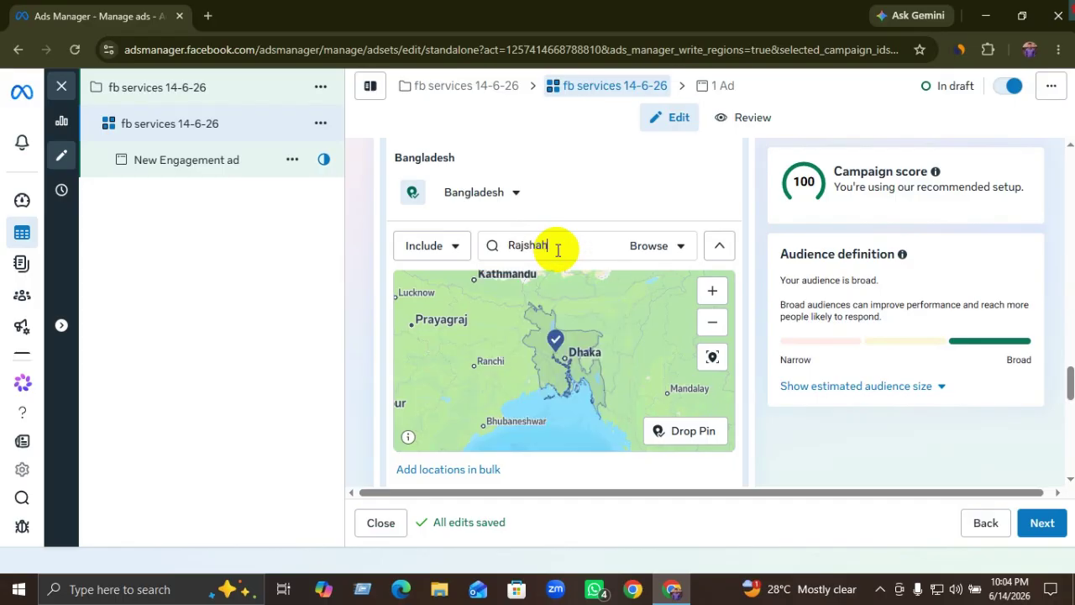
pyautogui.write('i')
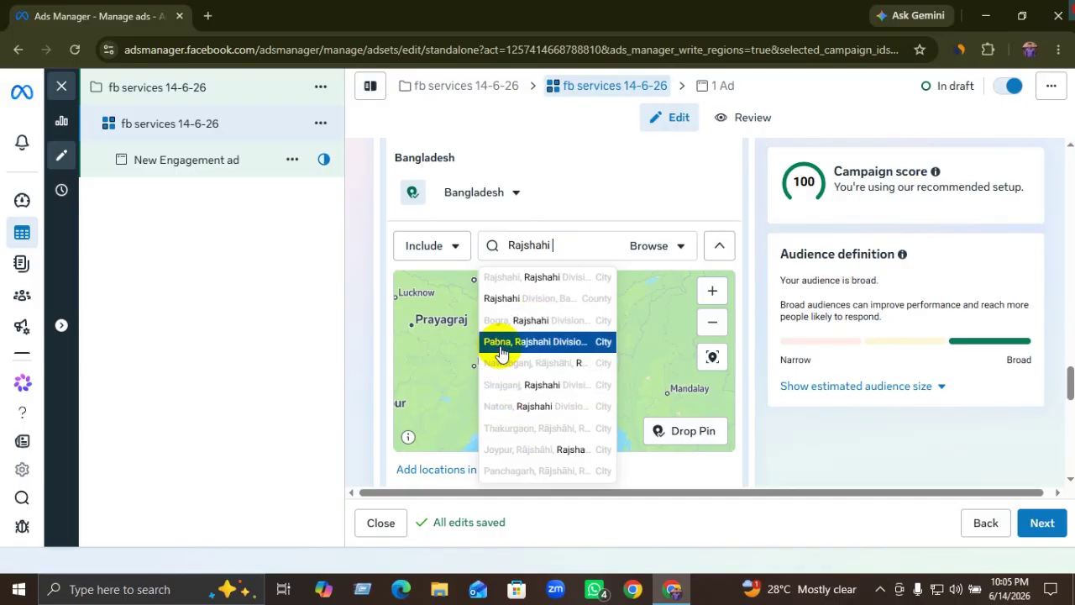
pyautogui.click(516, 282)
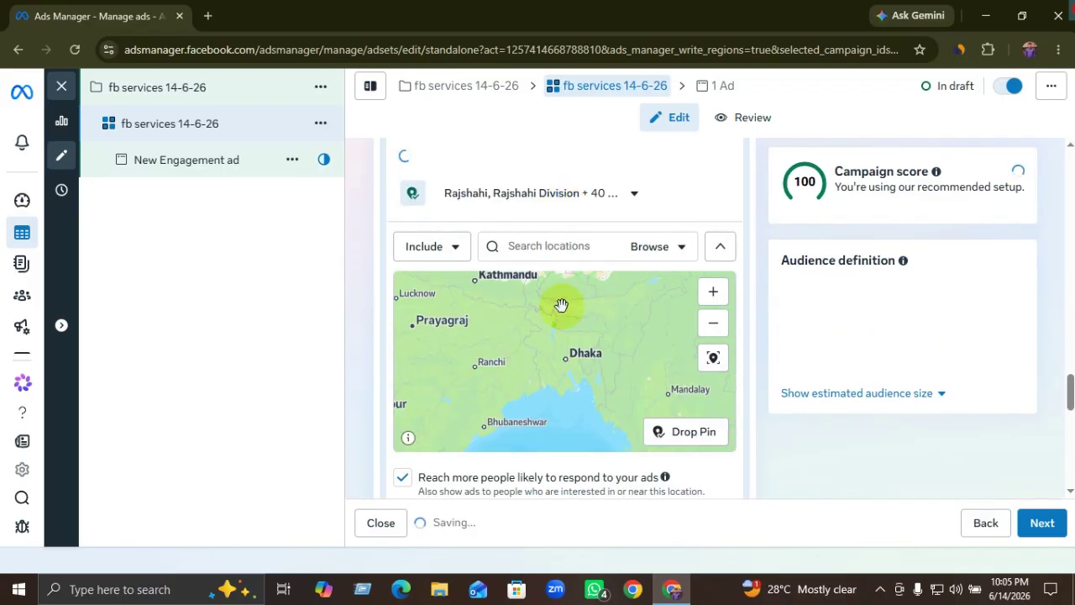
# Drop a pin on the location map beside Bogura to include that area in the audience
pyautogui.click(555, 245)
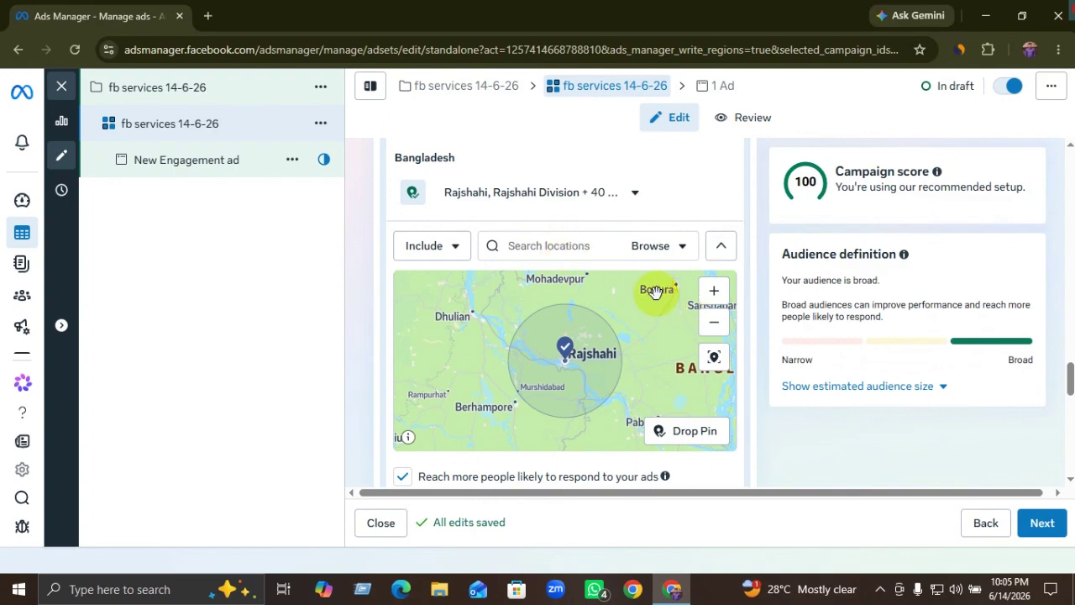
pyautogui.click(684, 437)
pyautogui.click(655, 293)
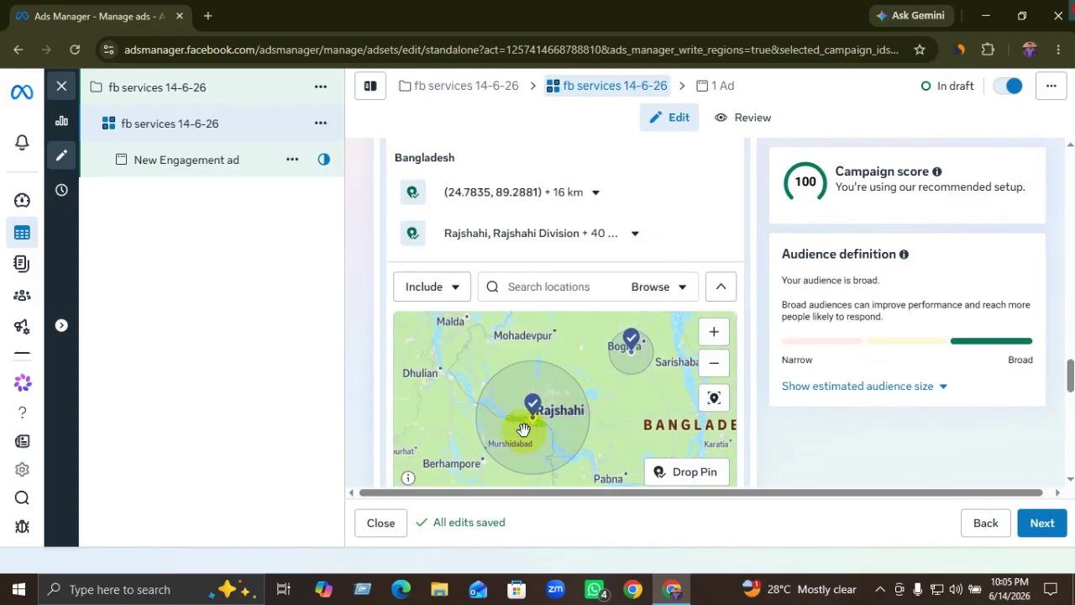
# Search the locations for pabna and include the Pabna place in Ishurdi in the audience
pyautogui.scroll(-2, 523, 429)
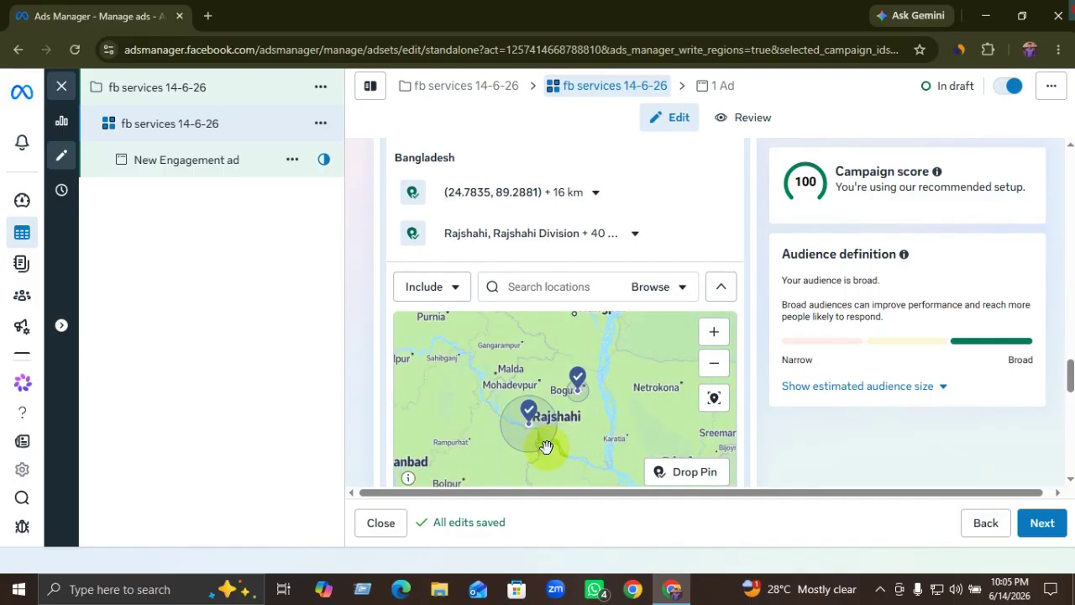
pyautogui.scroll(-3, 512, 445)
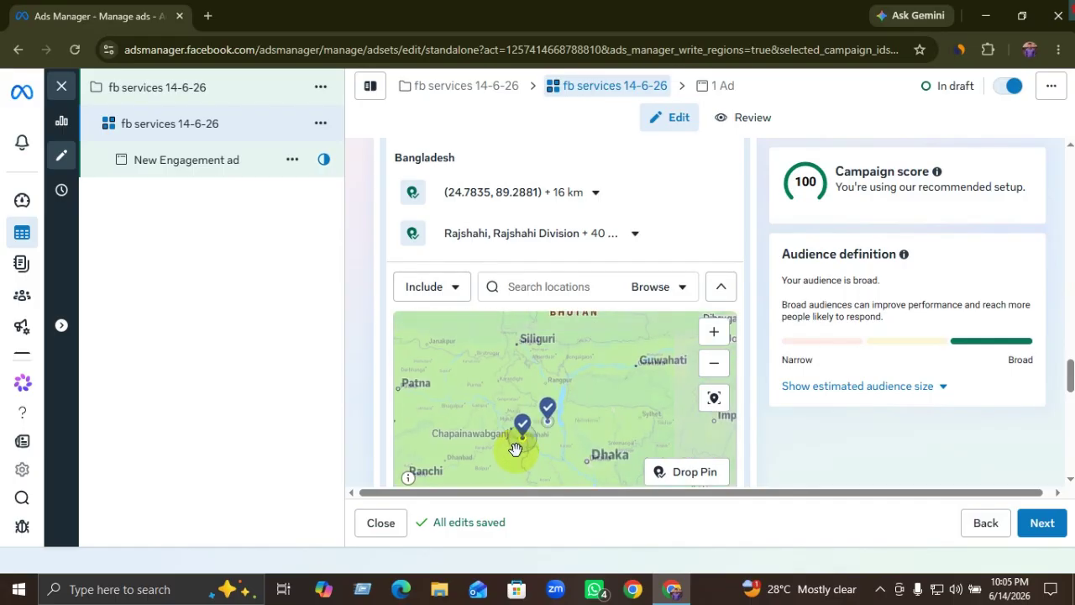
pyautogui.scroll(5, 508, 431)
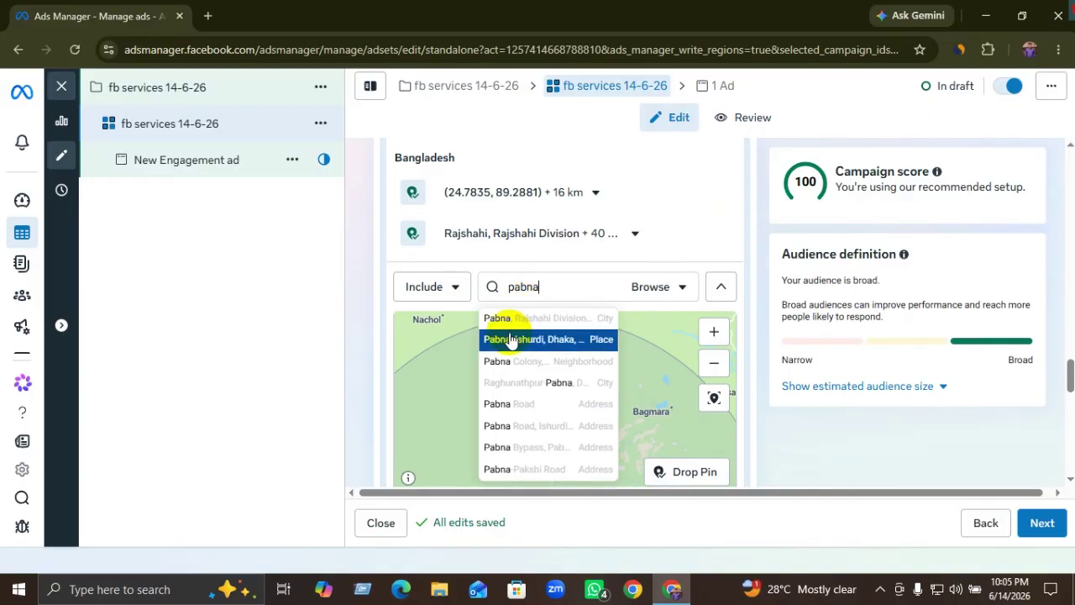
pyautogui.click(554, 345)
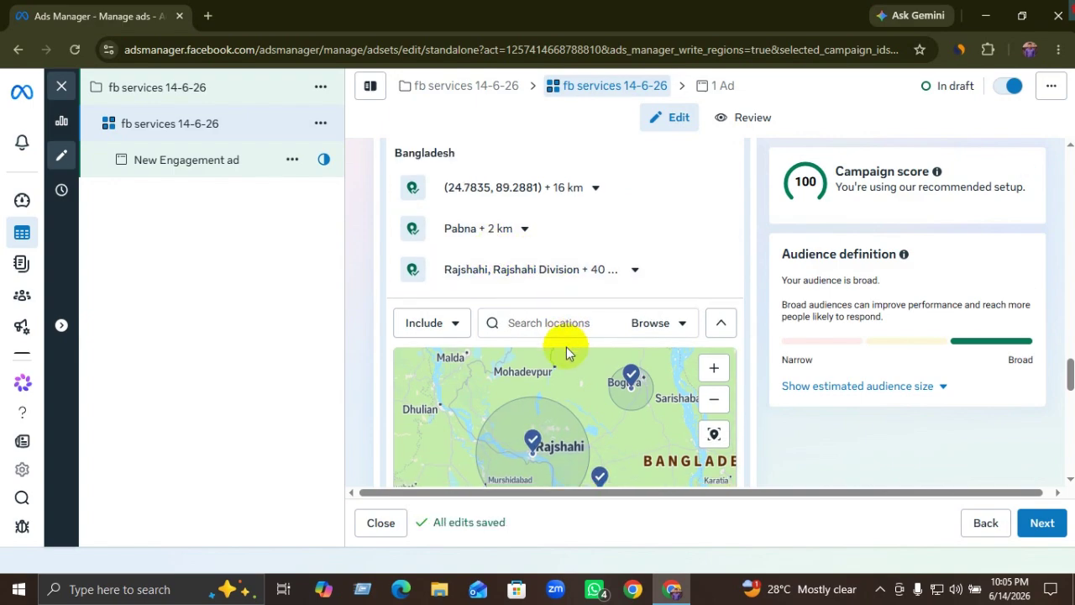
# Expand the additional audience controls below the locations and set the audience's minimum age to 21
pyautogui.scroll(-2, 566, 344)
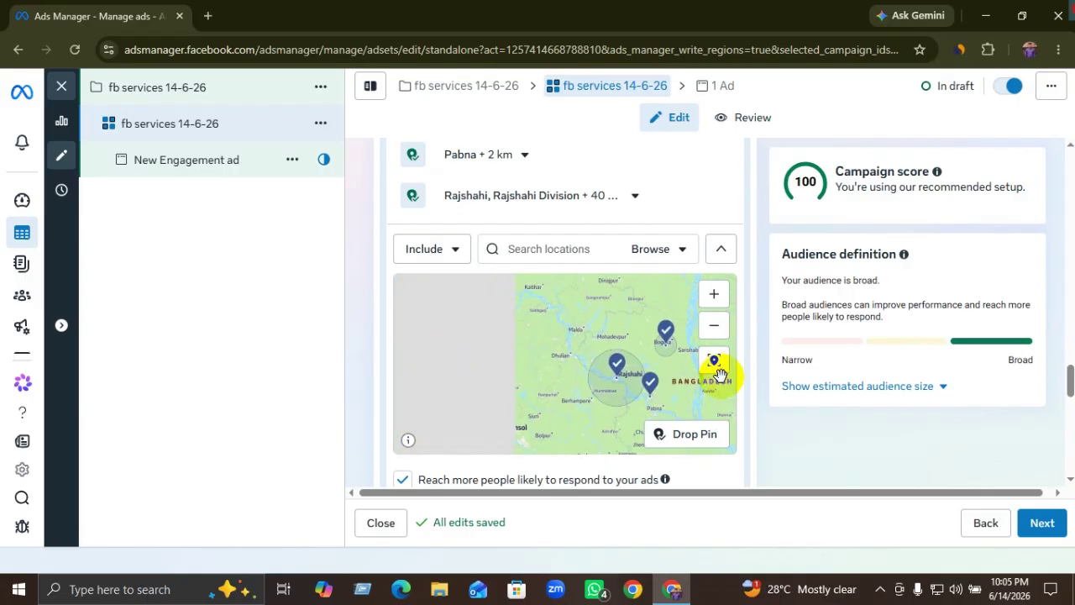
pyautogui.scroll(5, 546, 204)
pyautogui.scroll(-8, 719, 357)
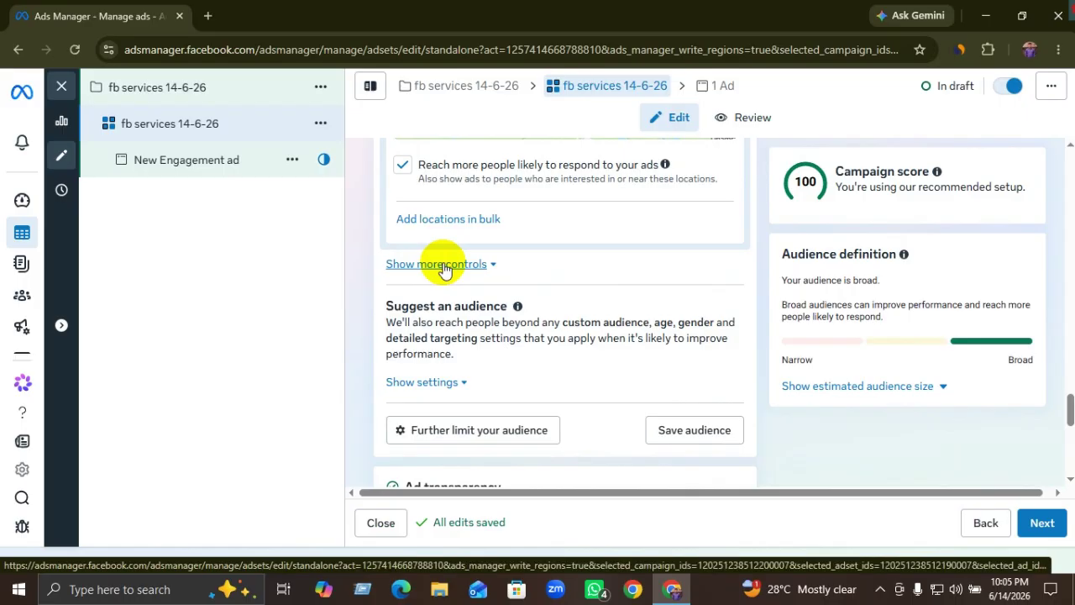
pyautogui.click(443, 267)
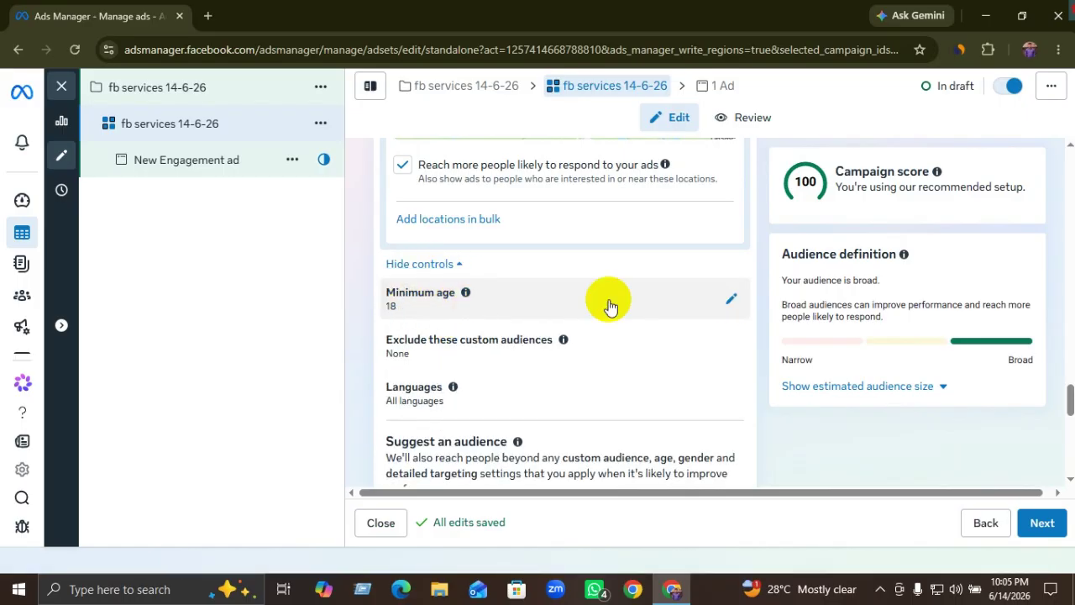
pyautogui.click(730, 299)
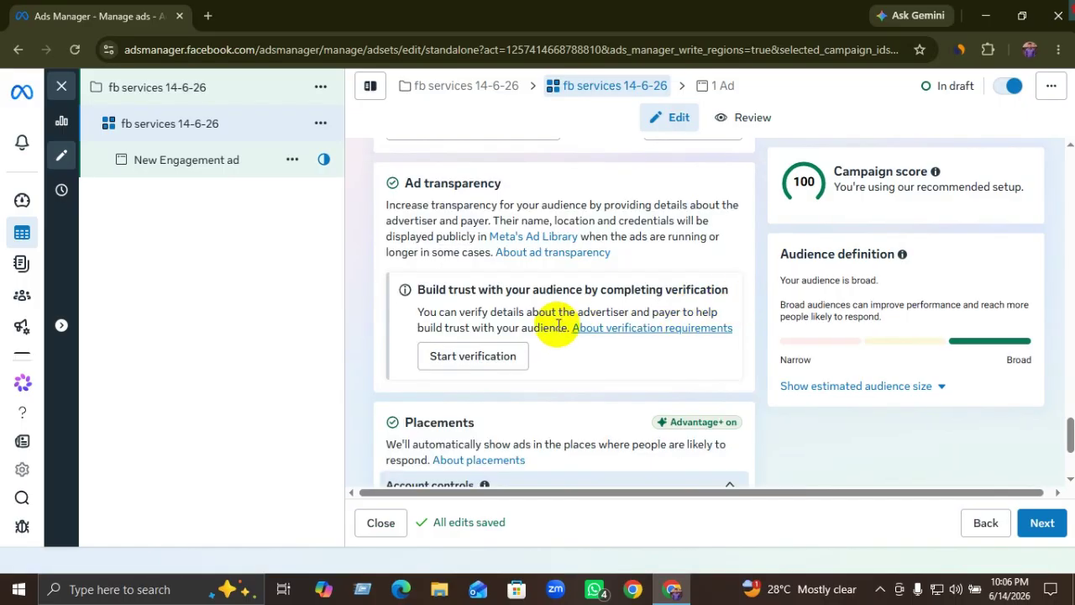
pyautogui.scroll(-2, 550, 332)
pyautogui.scroll(10, 538, 335)
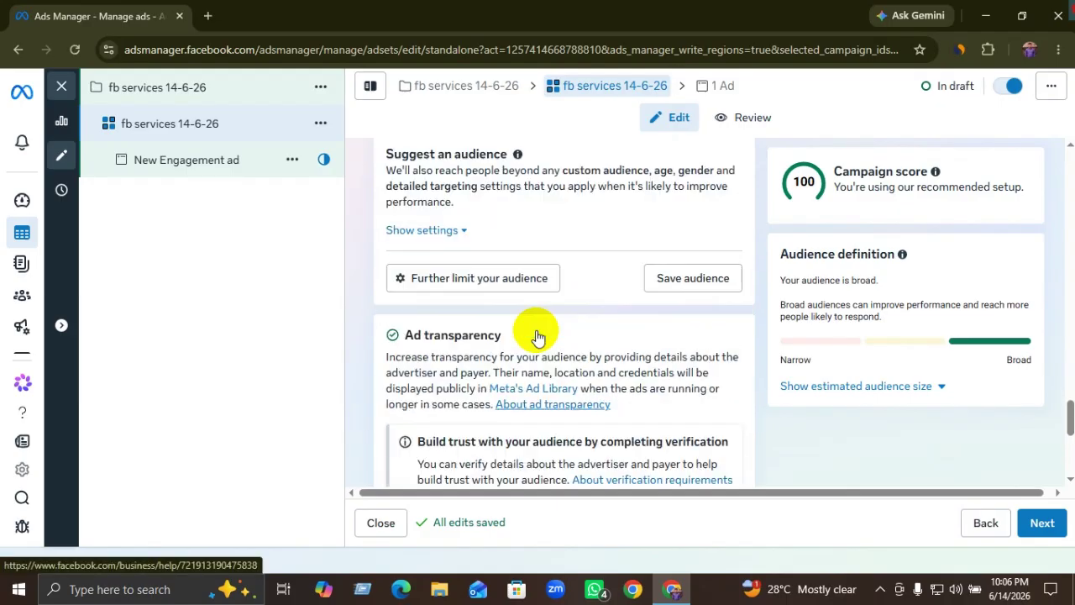
pyautogui.scroll(2, 531, 329)
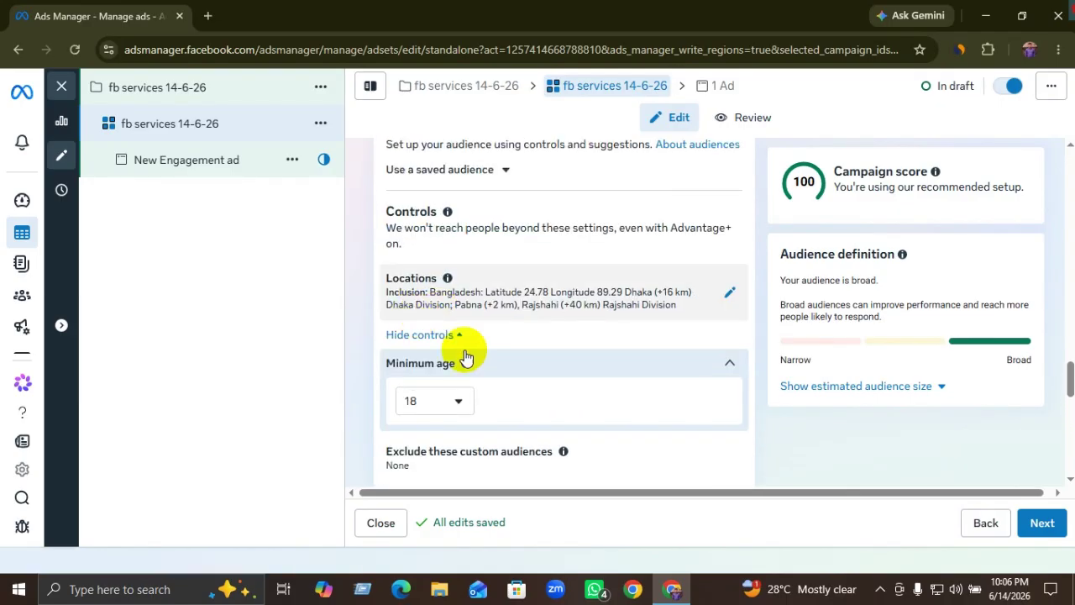
pyautogui.click(442, 321)
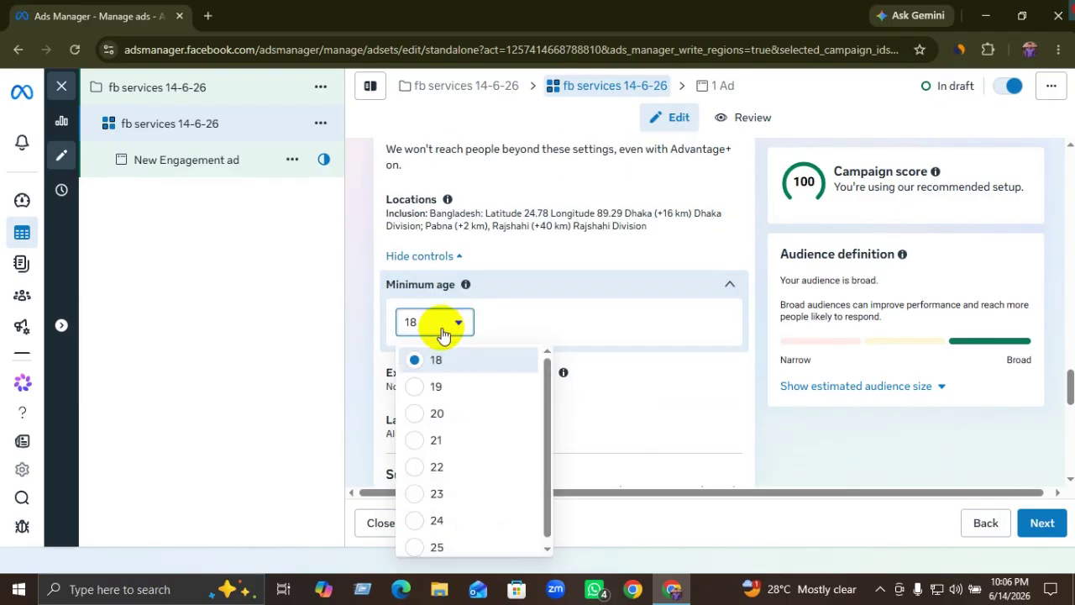
pyautogui.click(437, 445)
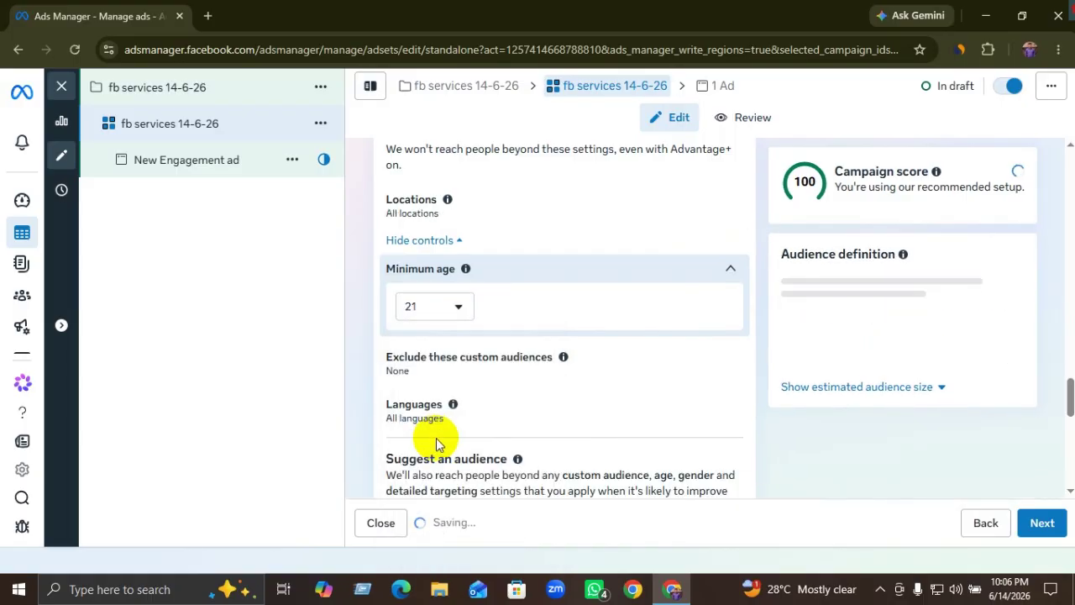
# Look through the ad set's audience suggestion, Ad transparency and Placements sections below the audience controls
pyautogui.scroll(-1, 454, 386)
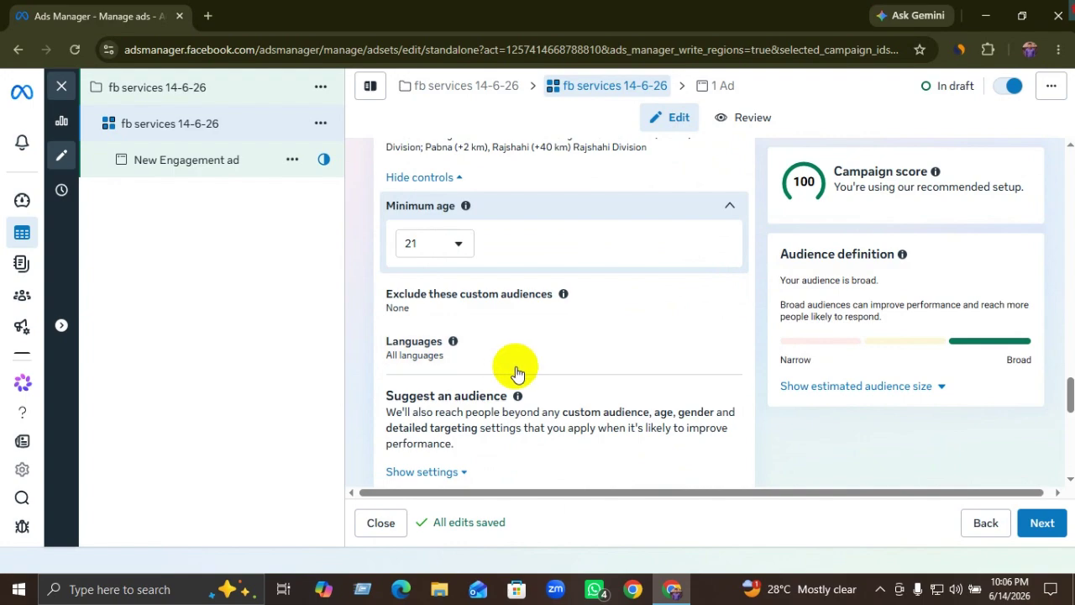
pyautogui.scroll(-2, 538, 363)
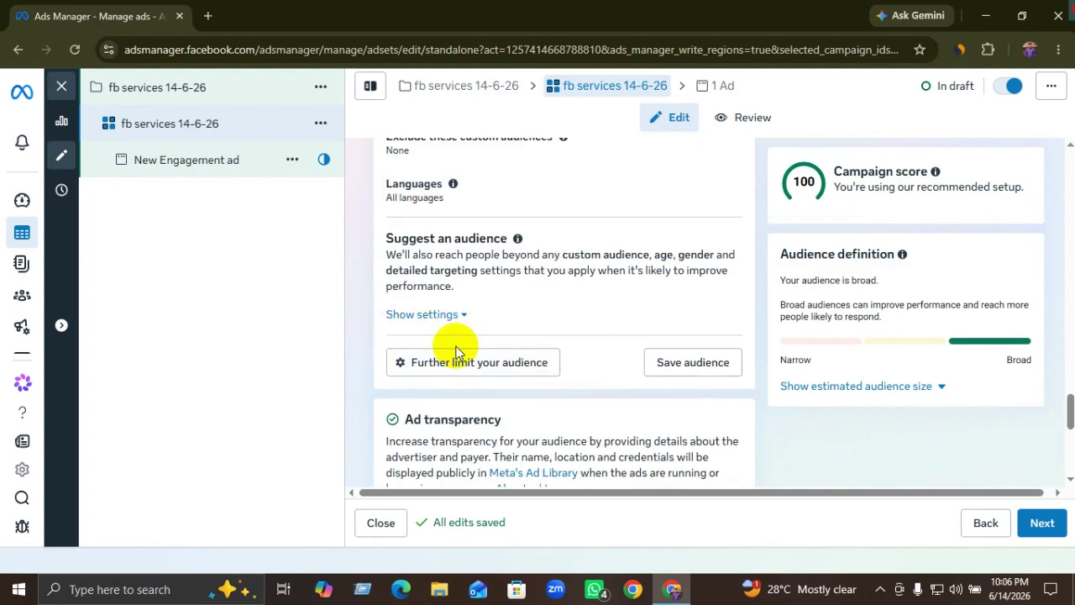
pyautogui.scroll(-3, 462, 357)
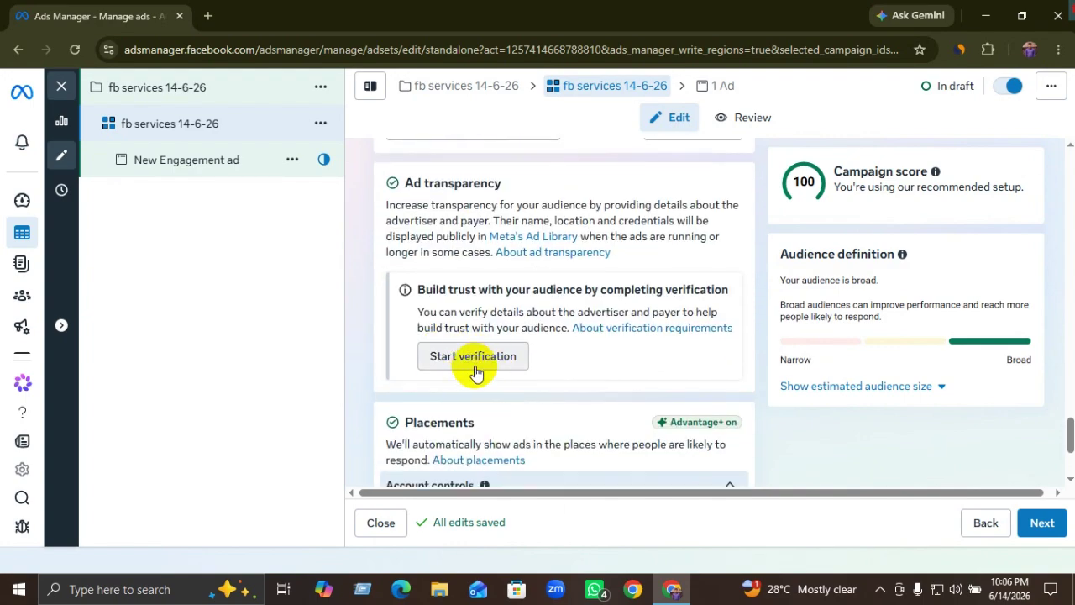
pyautogui.scroll(-2, 475, 372)
pyautogui.scroll(2, 480, 395)
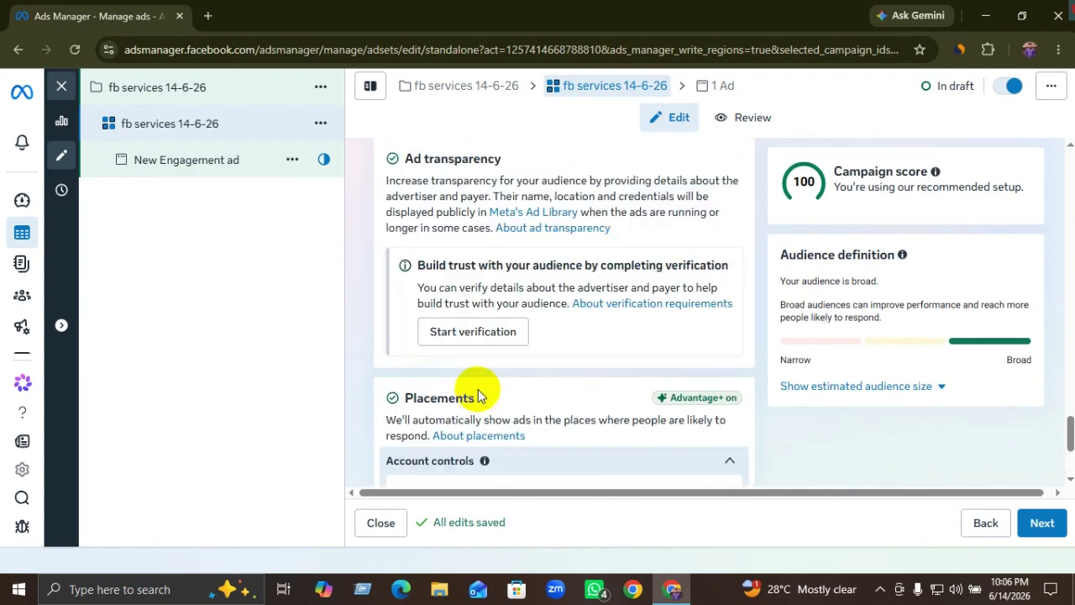